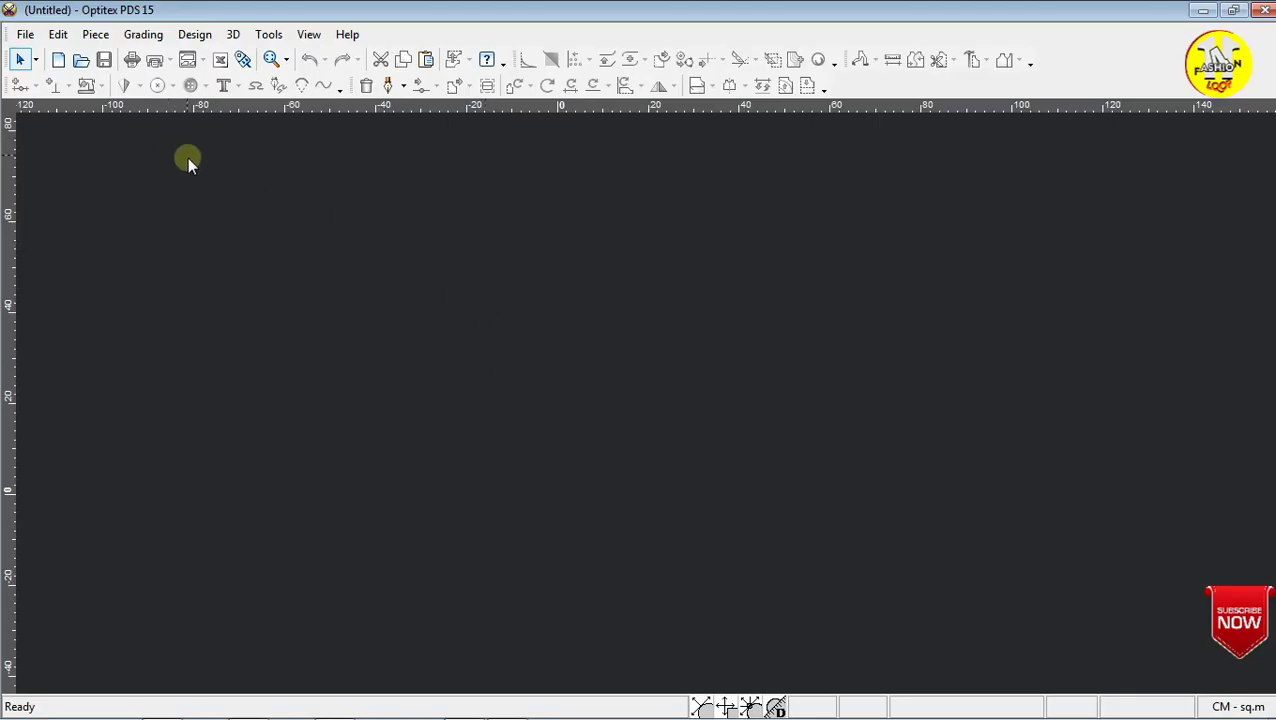
Create a new untitled style with File > New, then look through the File menu again.
click(25, 36)
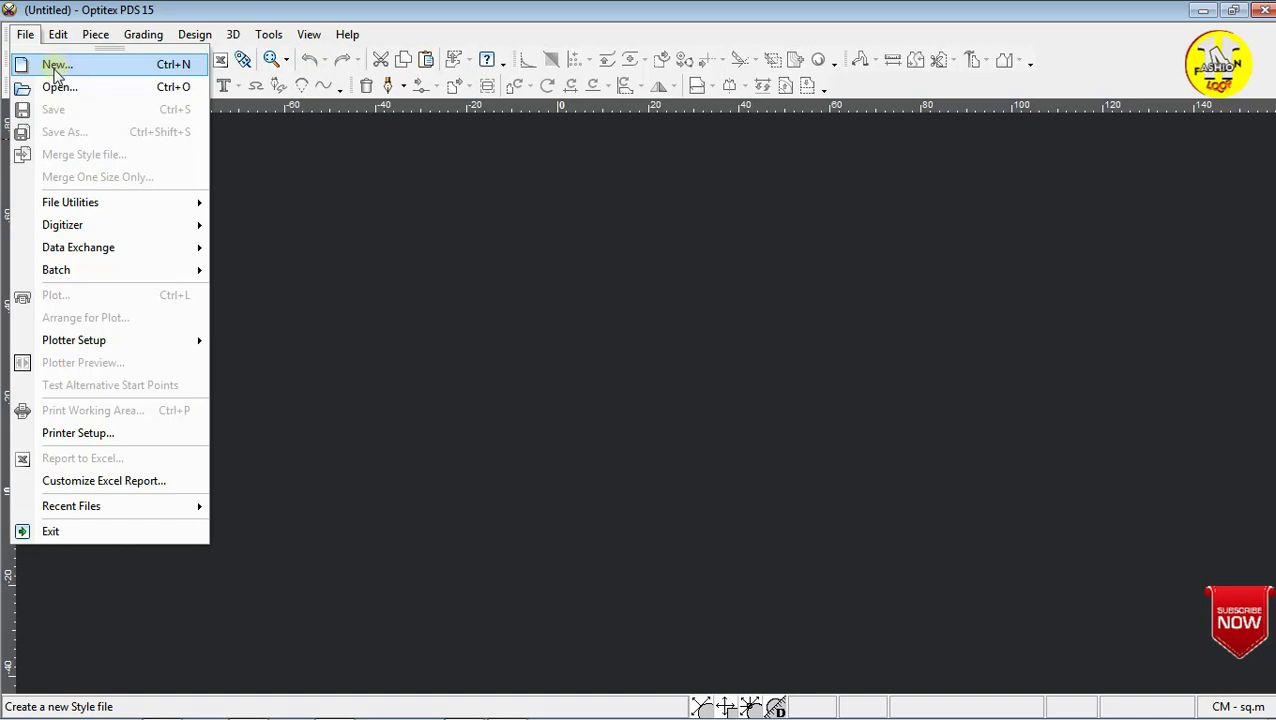
click(58, 68)
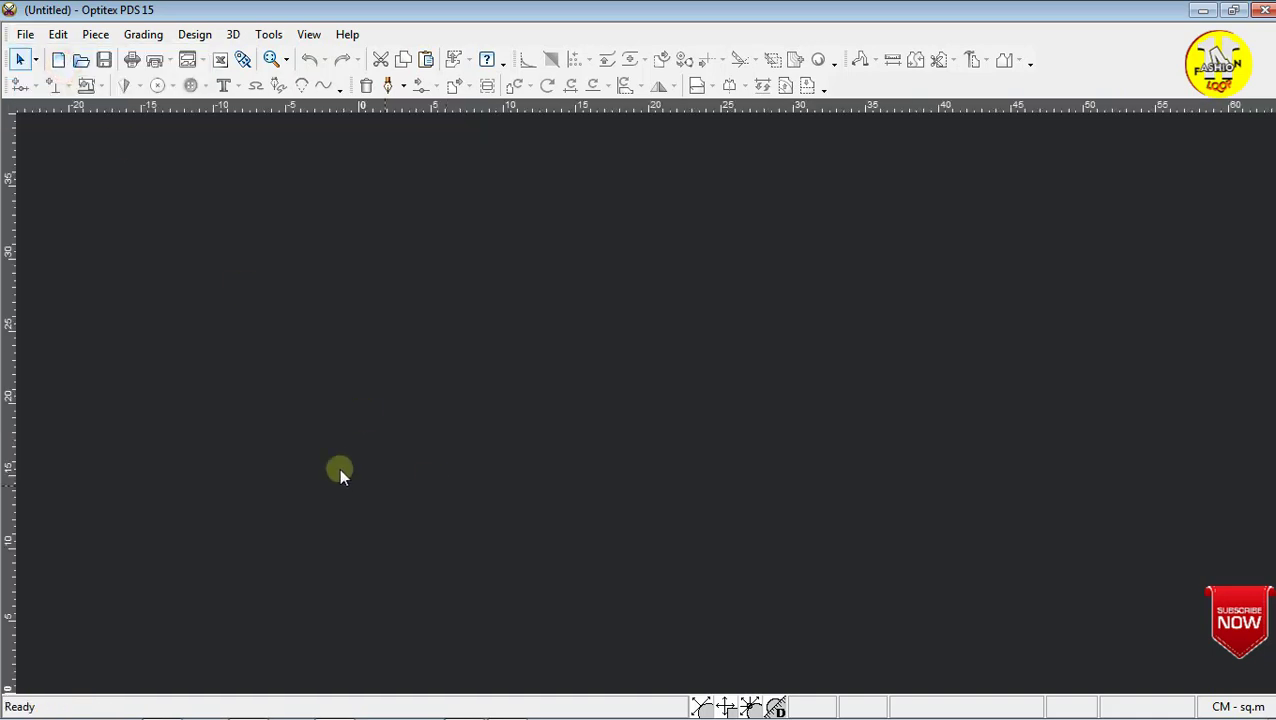
click(25, 34)
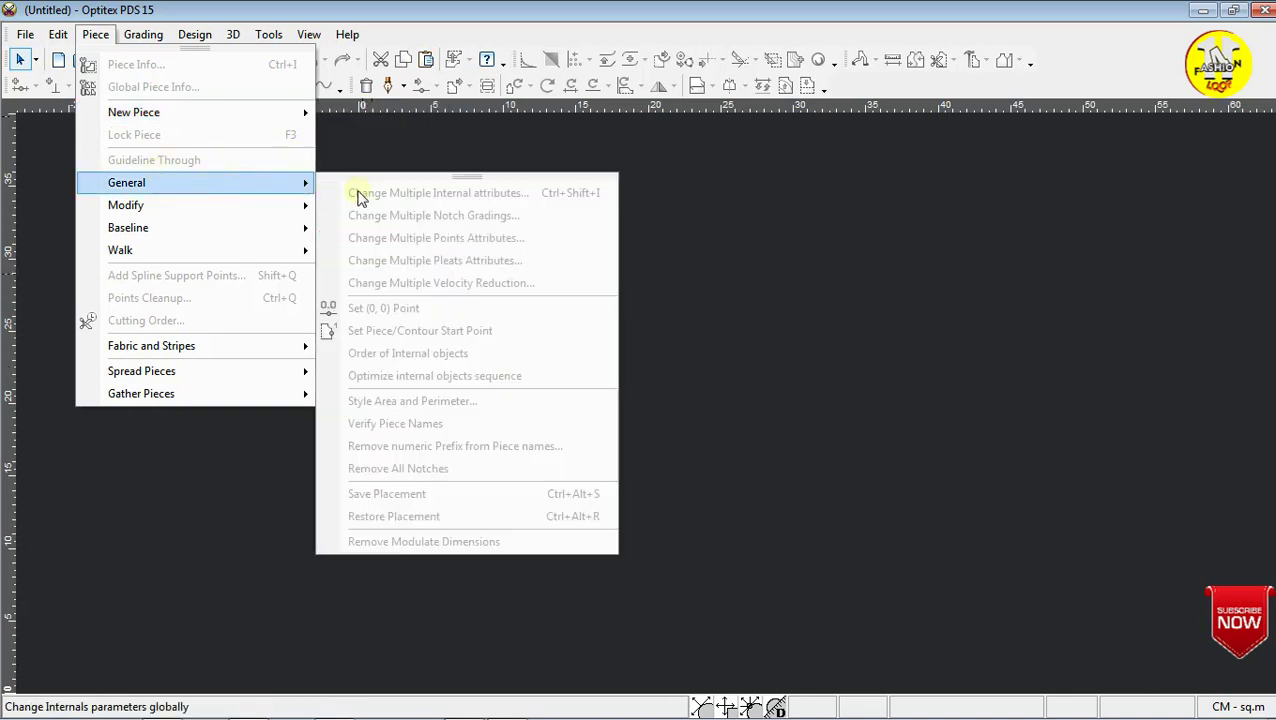
mouse_move(232, 34)
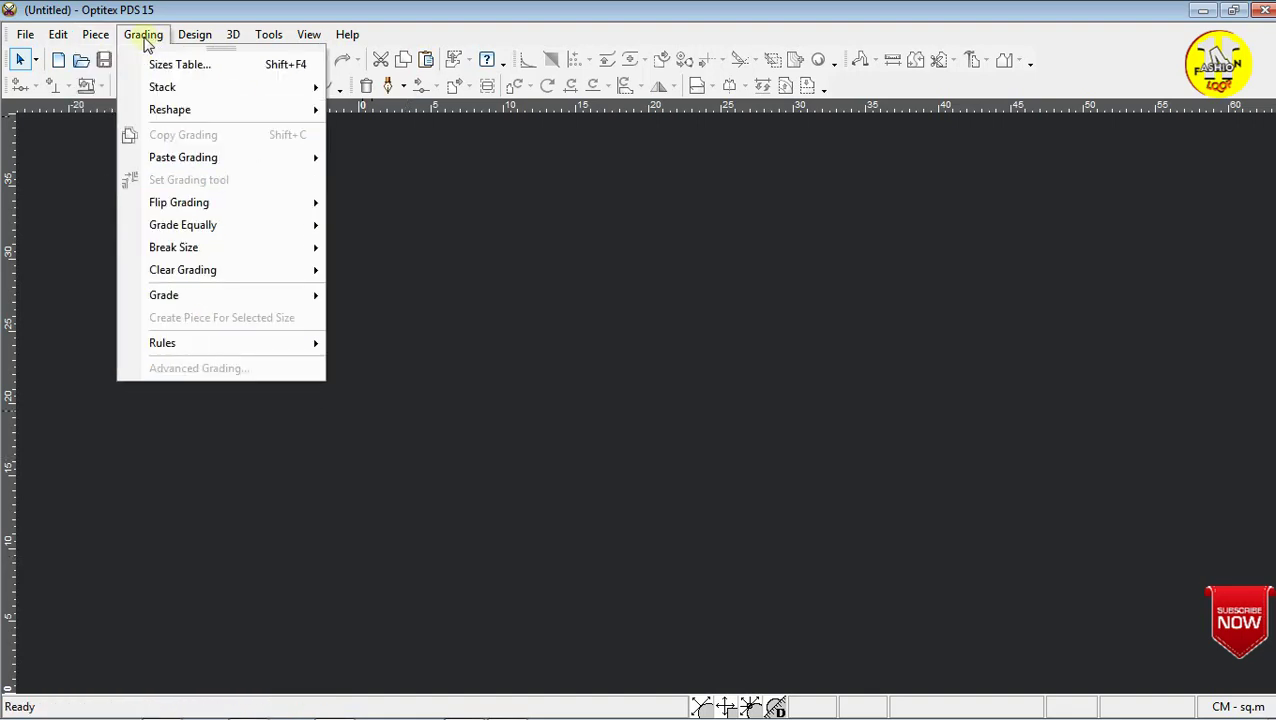
Reset the toolbars and windows to the default workspace layout.
click(228, 38)
click(230, 36)
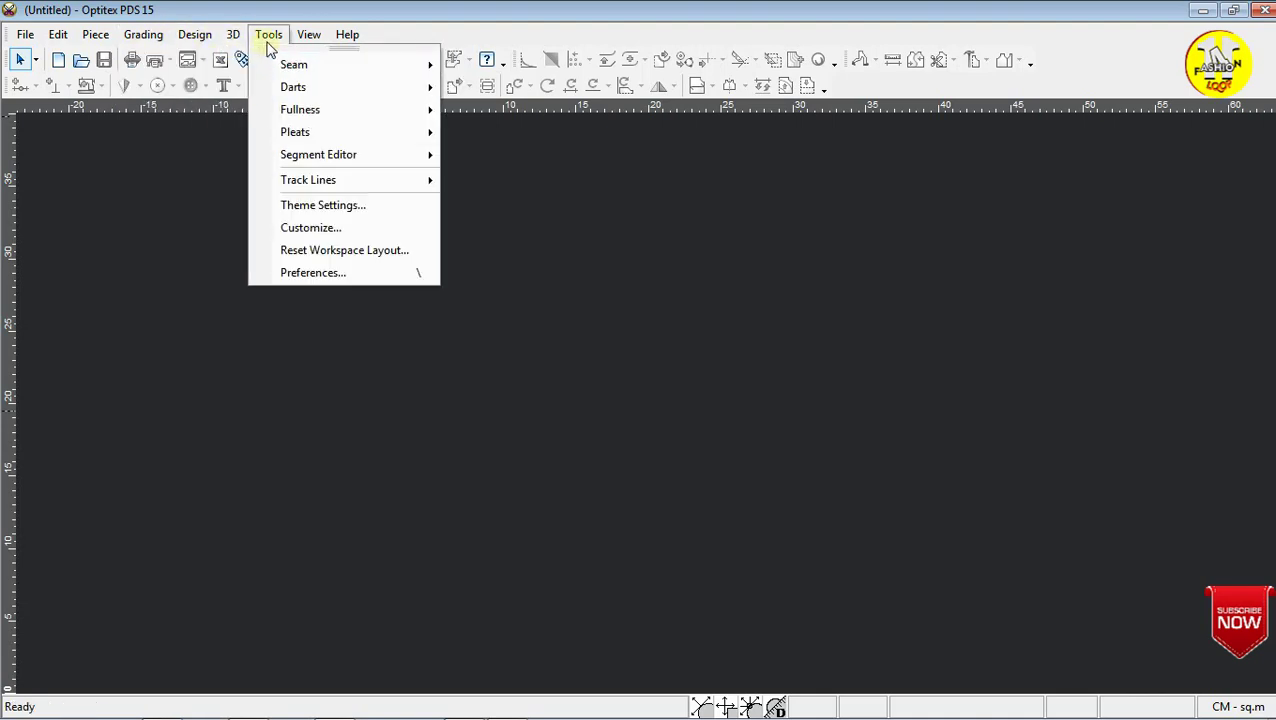
mouse_move(294, 64)
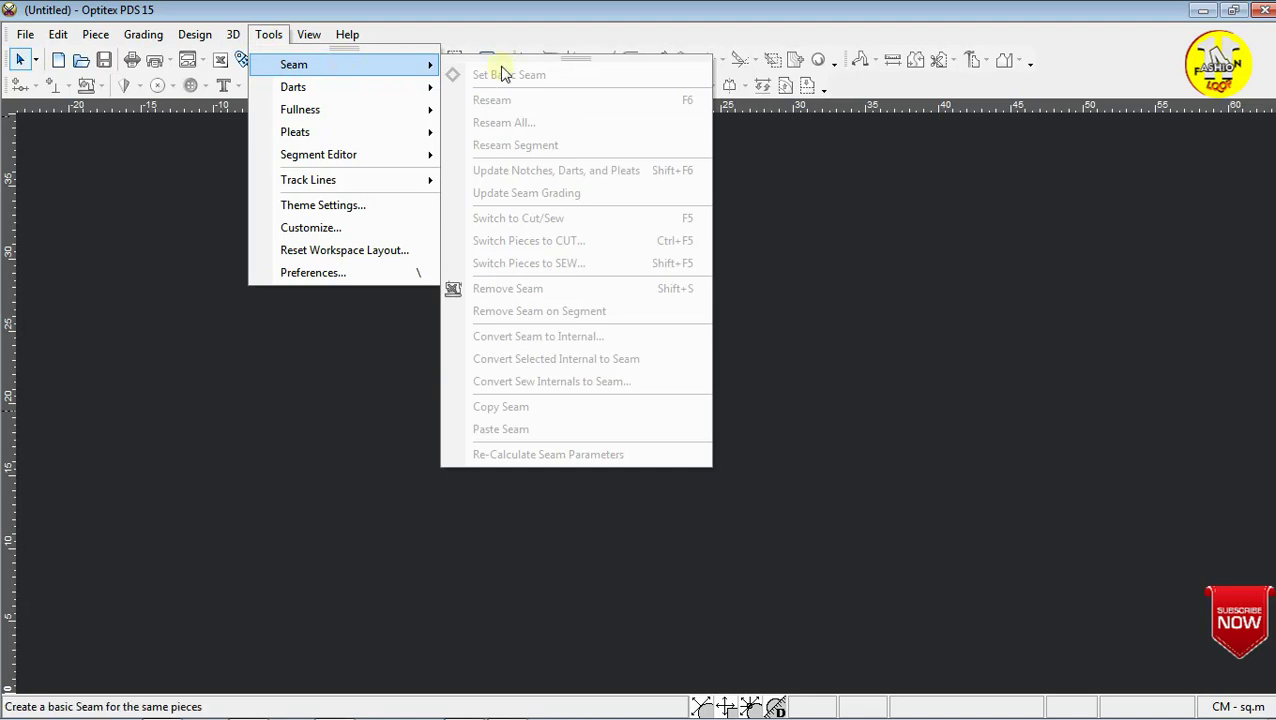
click(254, 250)
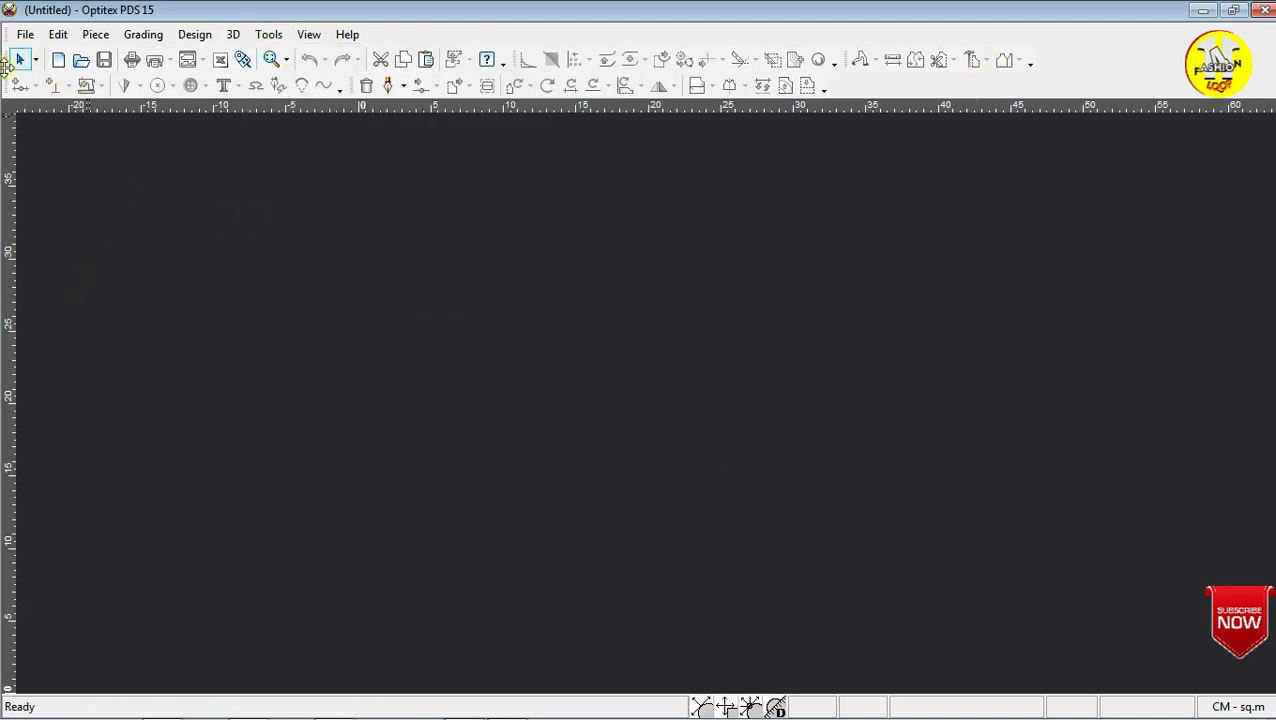
click(272, 35)
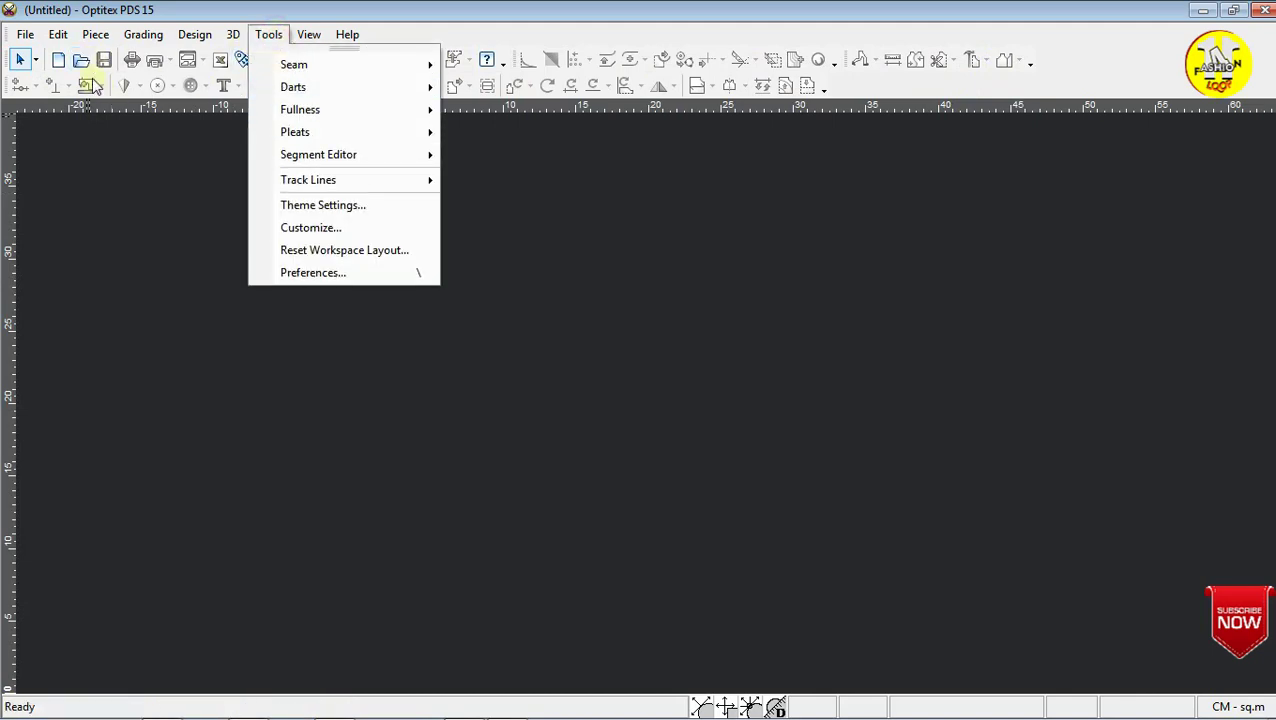
click(133, 123)
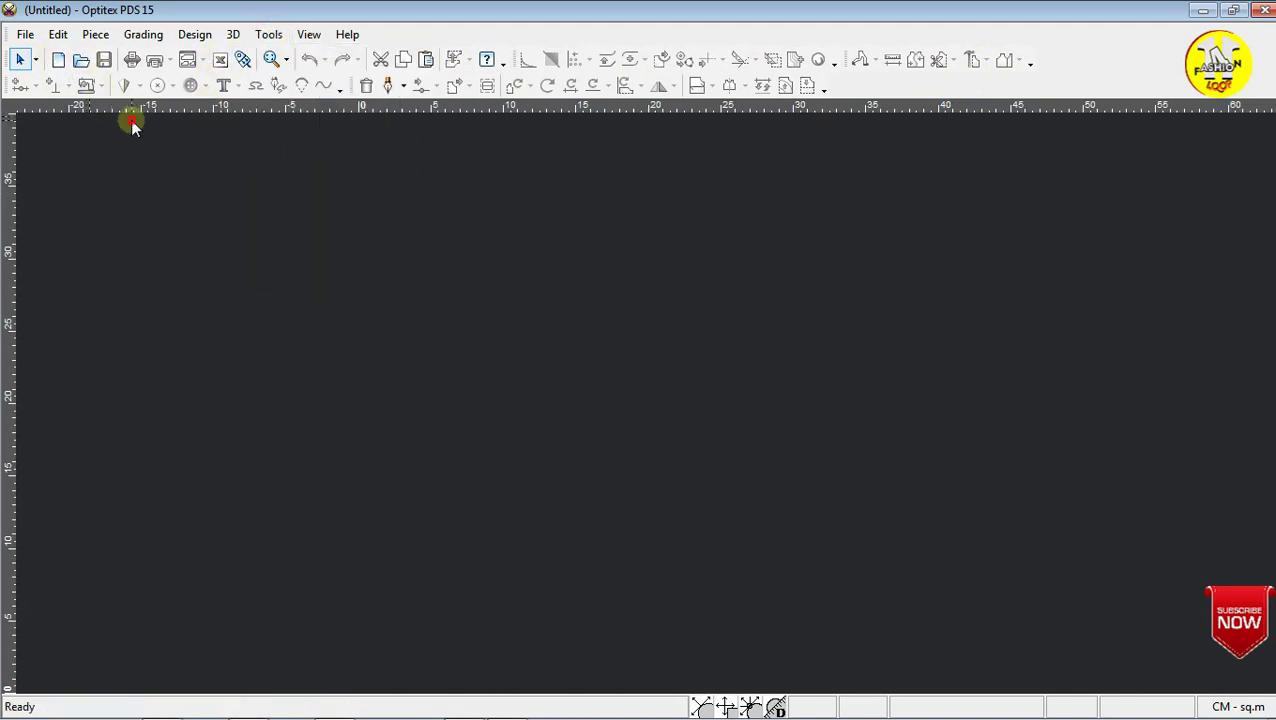
click(266, 35)
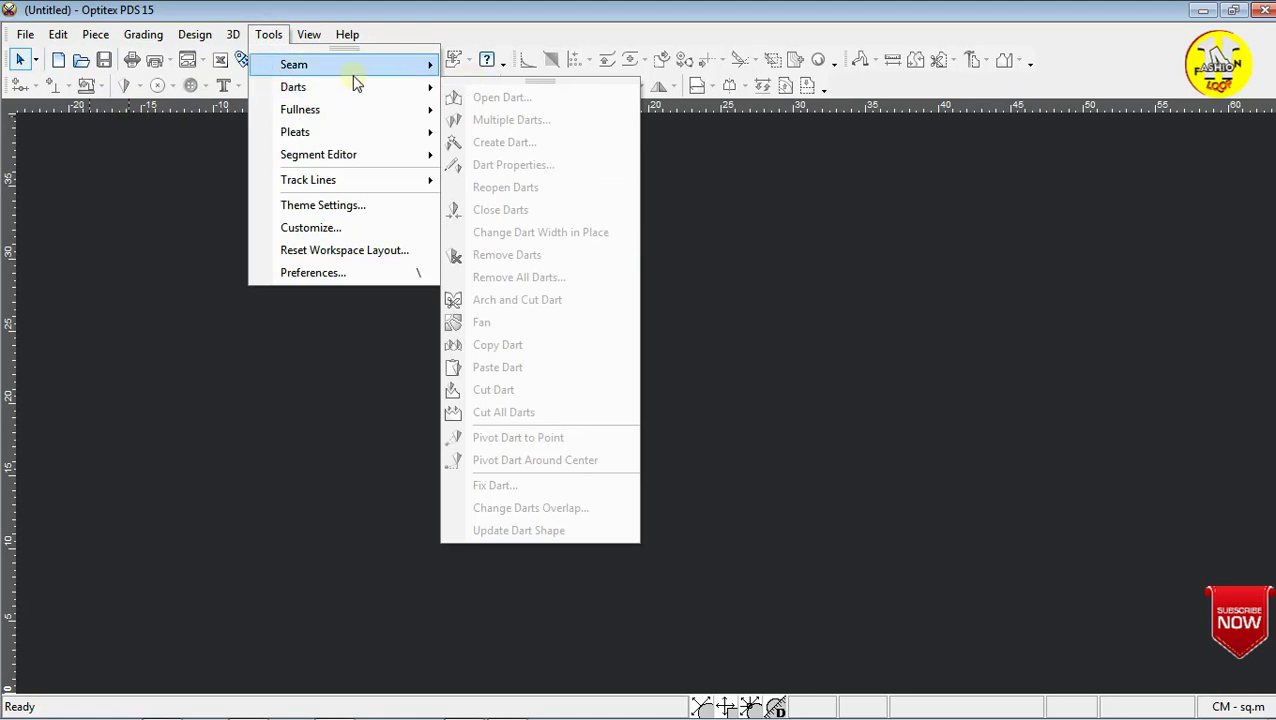
mouse_move(295, 132)
click(5, 75)
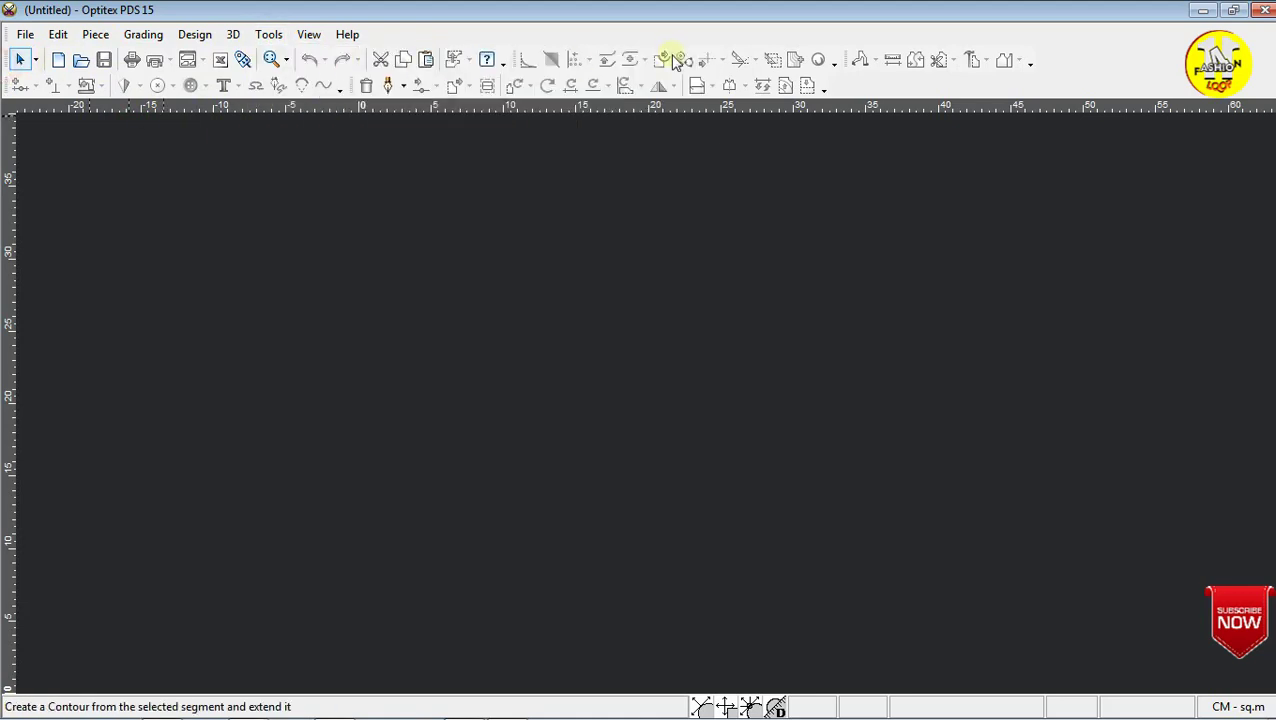
Show the Pieces Window panel, then hide it again.
click(308, 35)
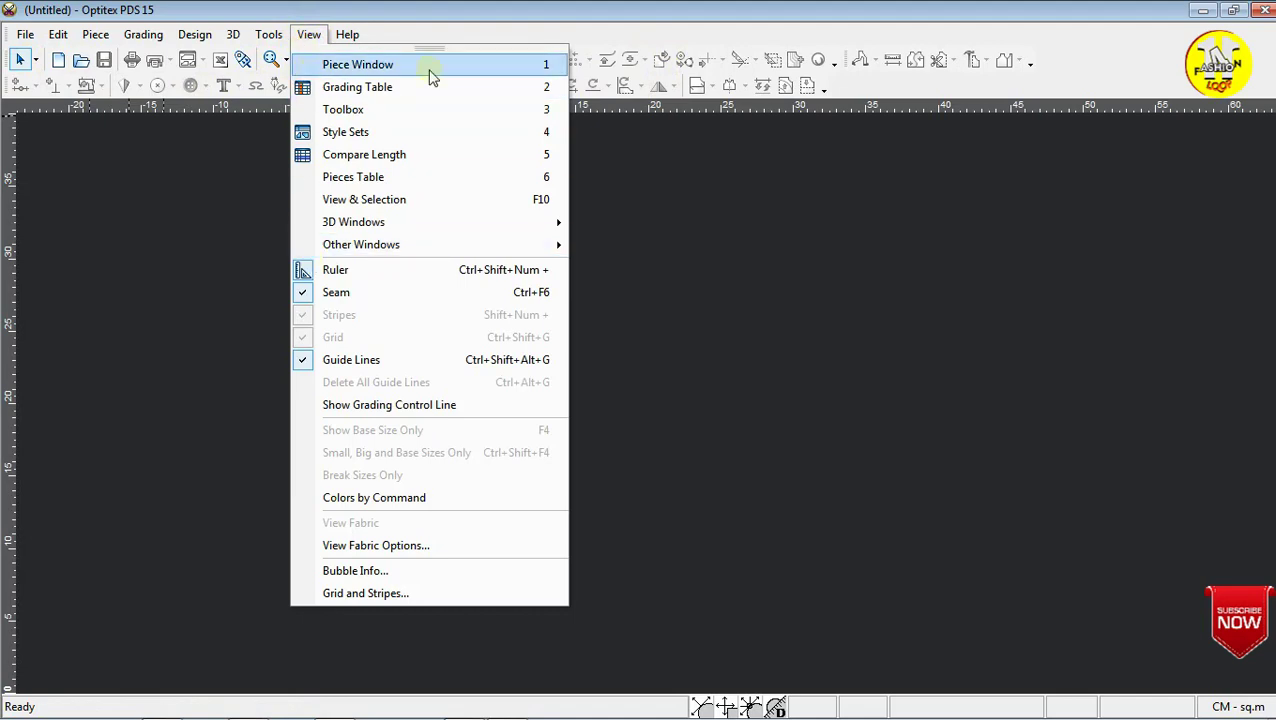
click(393, 68)
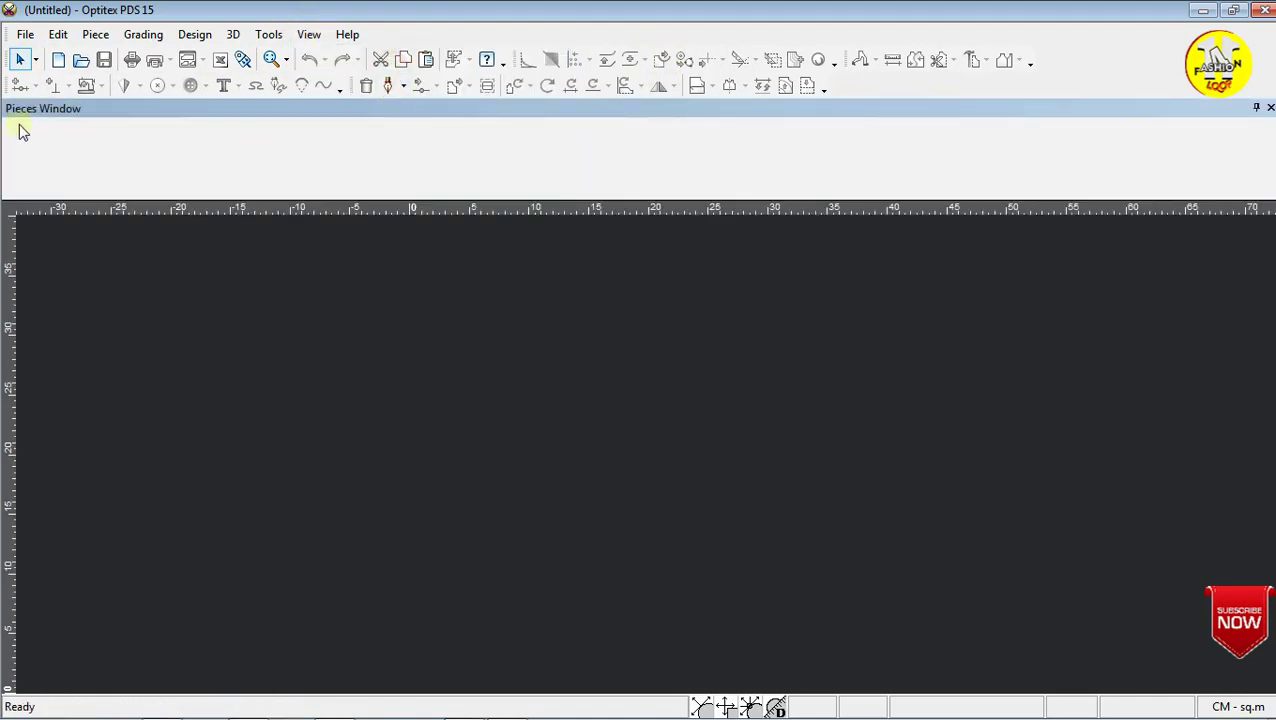
click(1270, 107)
Hide and re-show the rulers, then add a vertical guide near 18 and delete it.
click(306, 35)
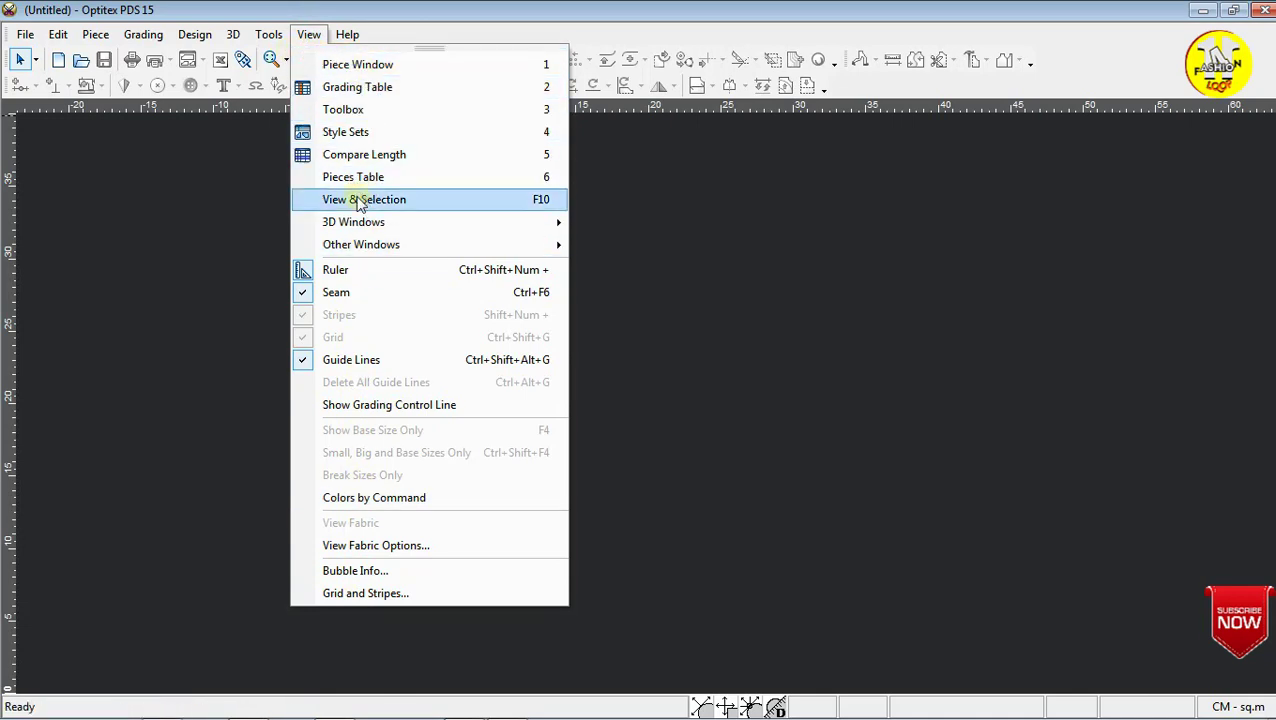
click(345, 272)
click(308, 35)
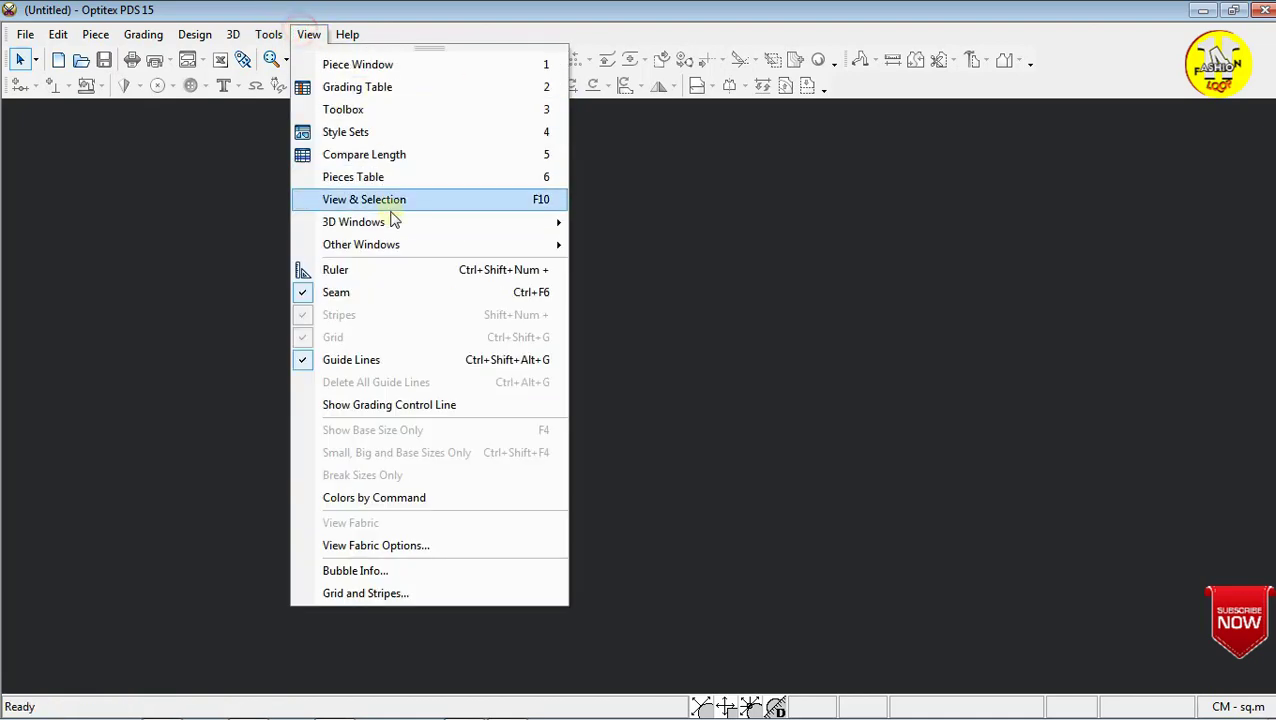
click(370, 273)
click(309, 35)
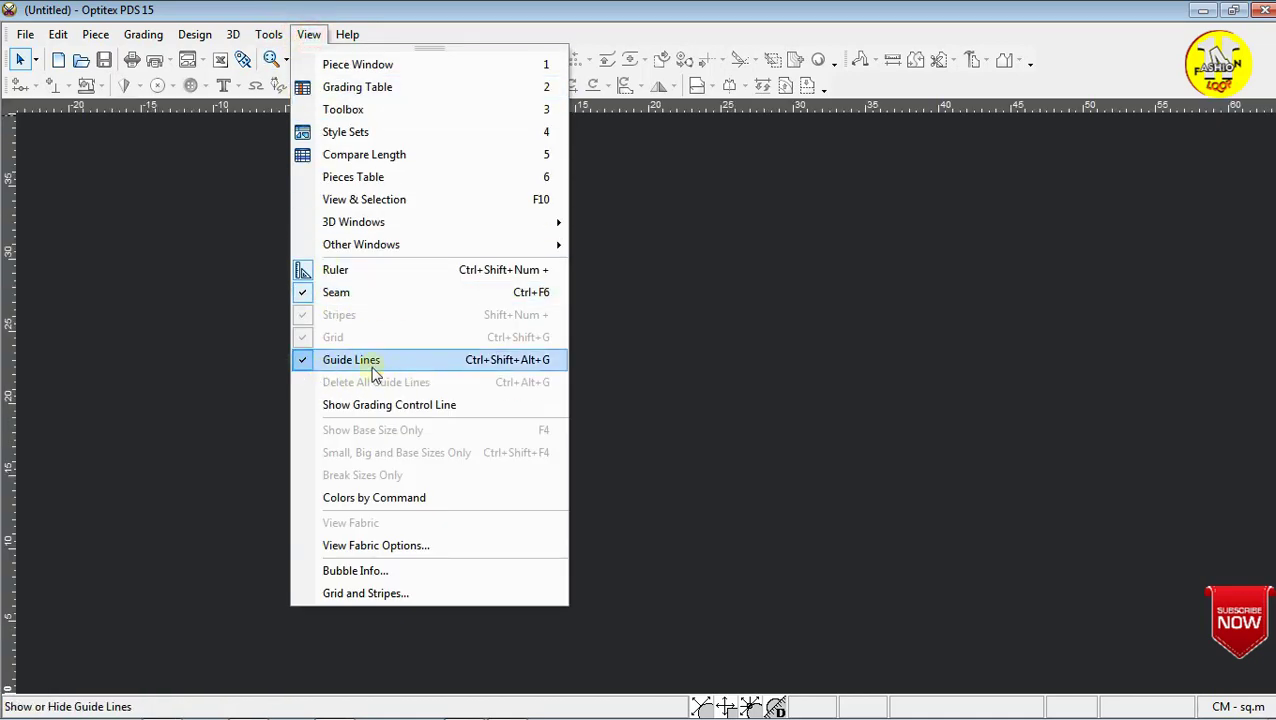
drag(6, 296, 610, 388)
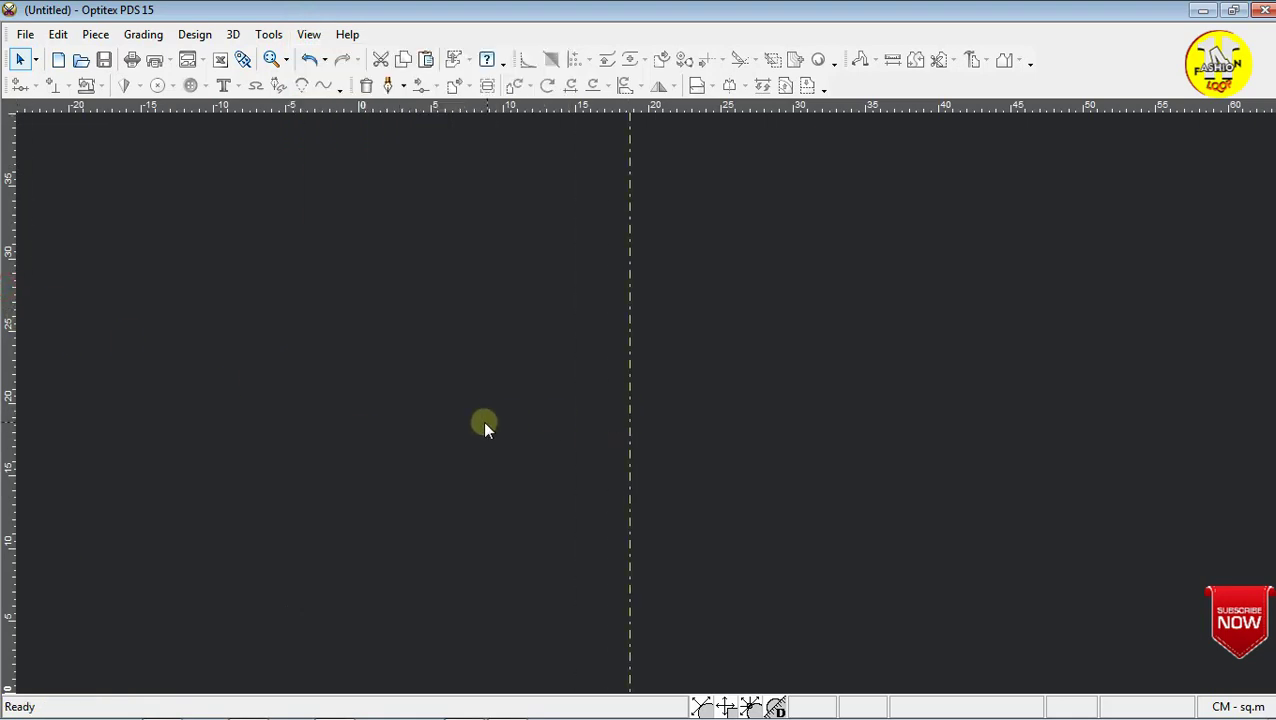
key(Delete)
Create a 21.5 by 21 rectangular piece on the canvas with the select tool.
click(35, 61)
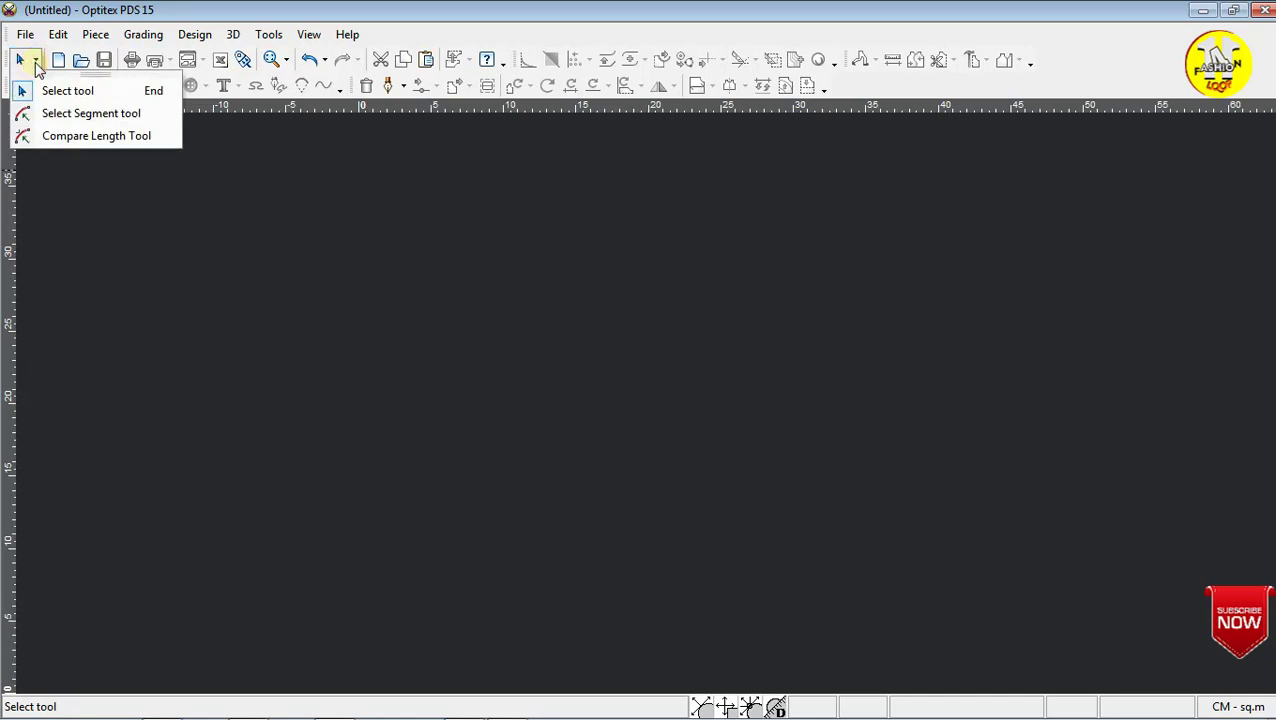
click(105, 96)
click(196, 248)
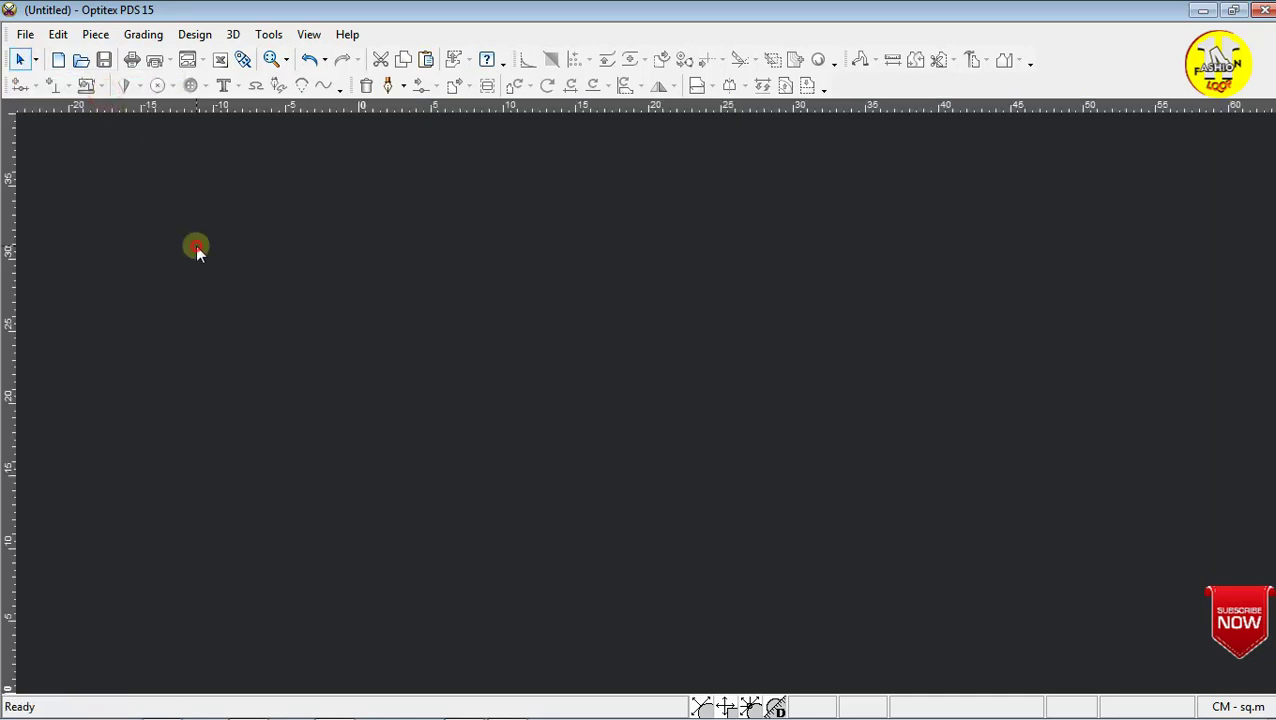
right_click(250, 240)
click(300, 286)
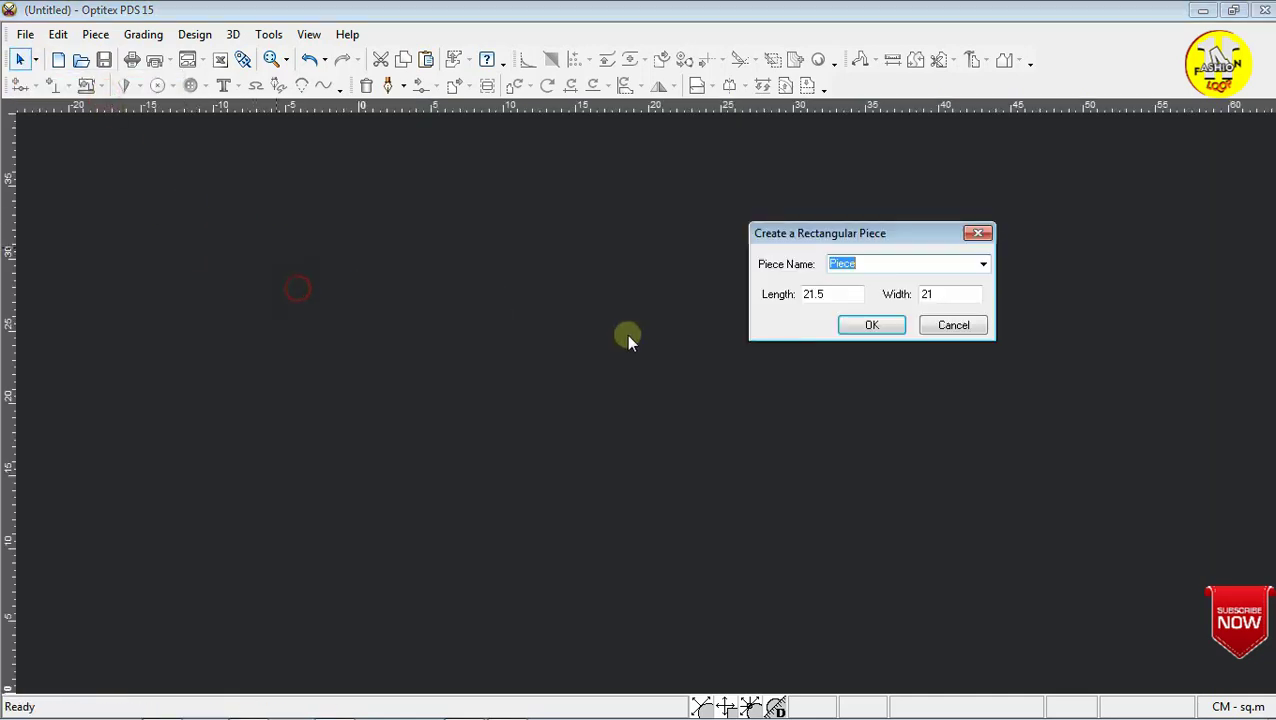
click(900, 325)
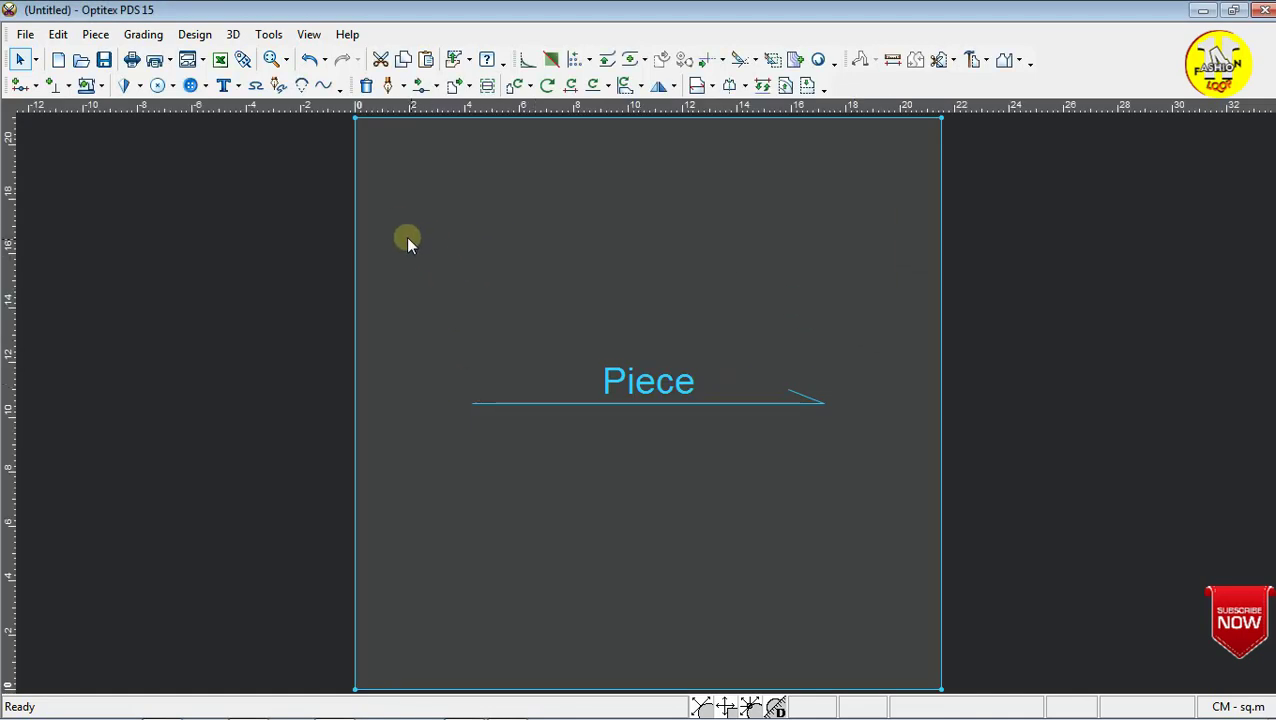
Move the piece and delete a corner point, then undo back to the original rectangle.
mouse_move(350, 215)
mouse_down()
mouse_move(518, 221)
mouse_move(372, 318)
mouse_move(354, 251)
mouse_up()
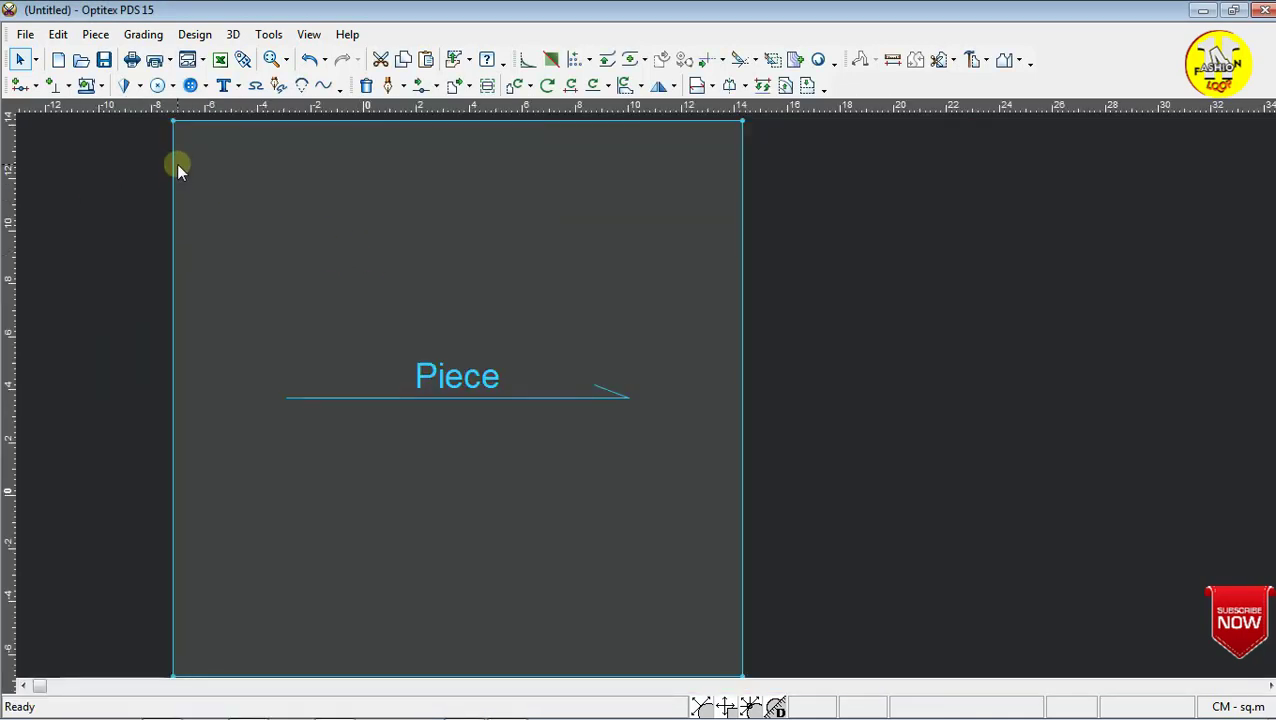
mouse_move(172, 166)
mouse_down()
mouse_move(185, 240)
mouse_move(195, 125)
mouse_up()
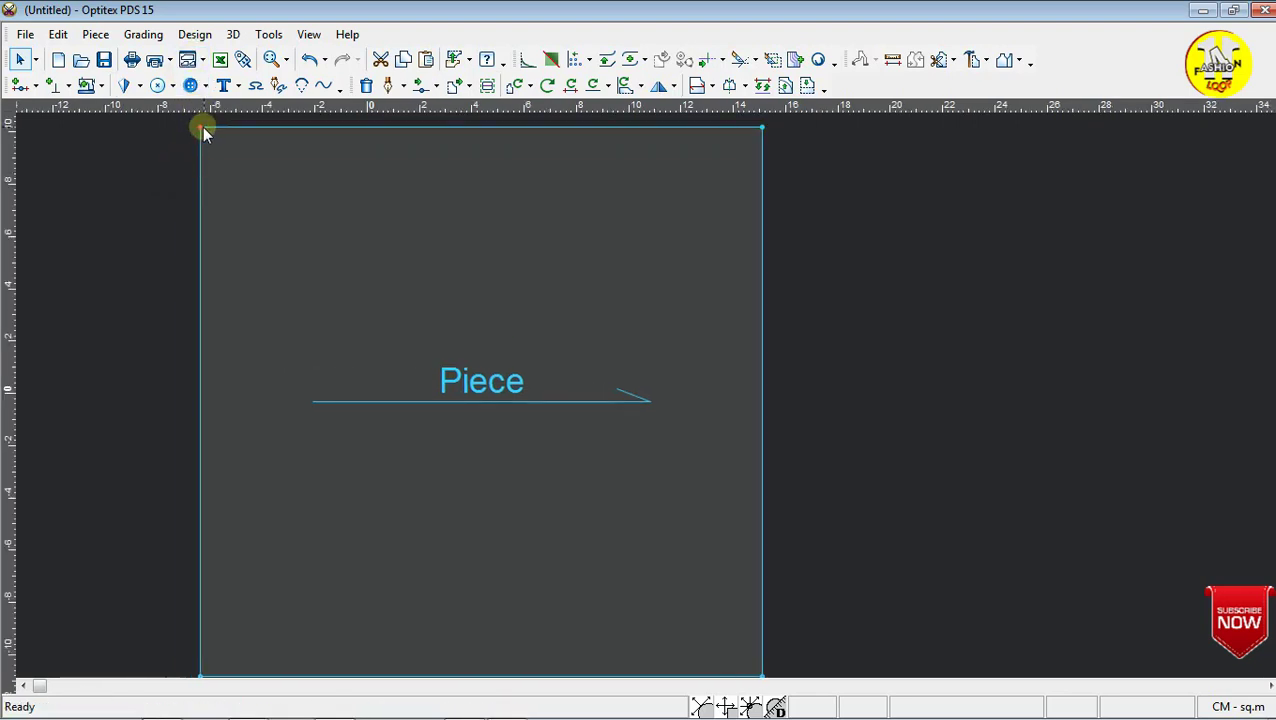
key(Delete)
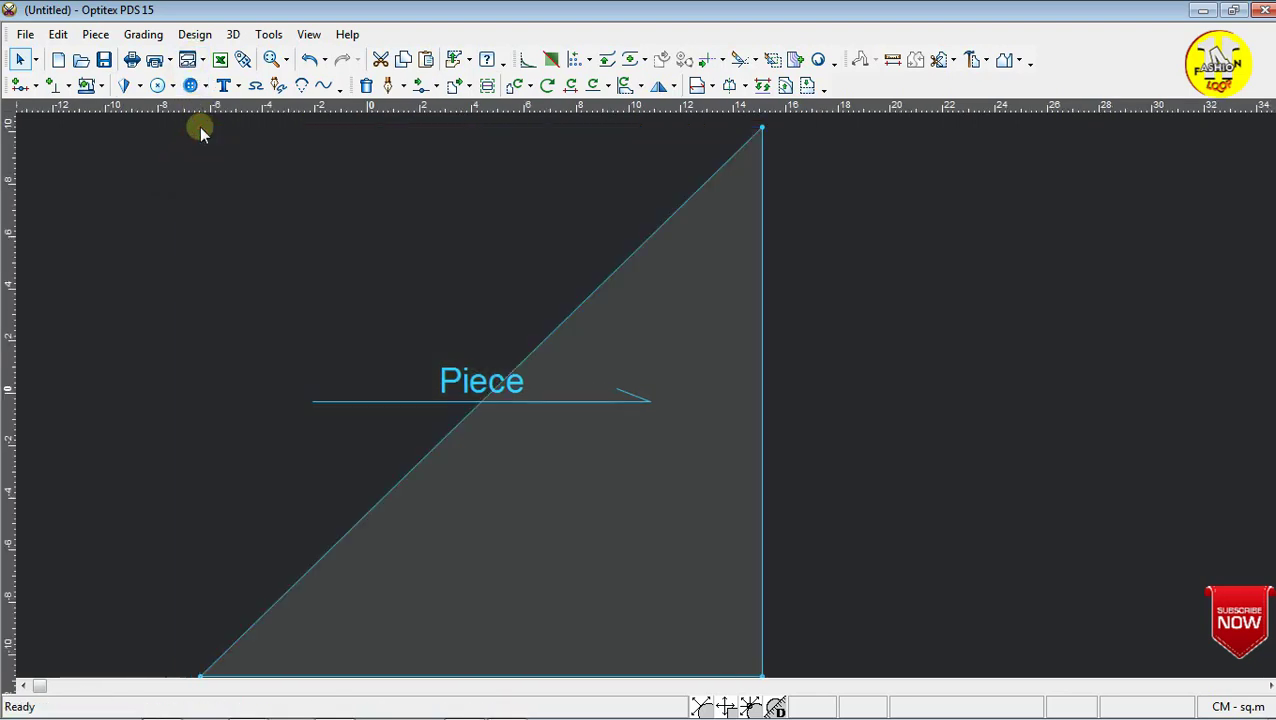
key(ctrl+z)
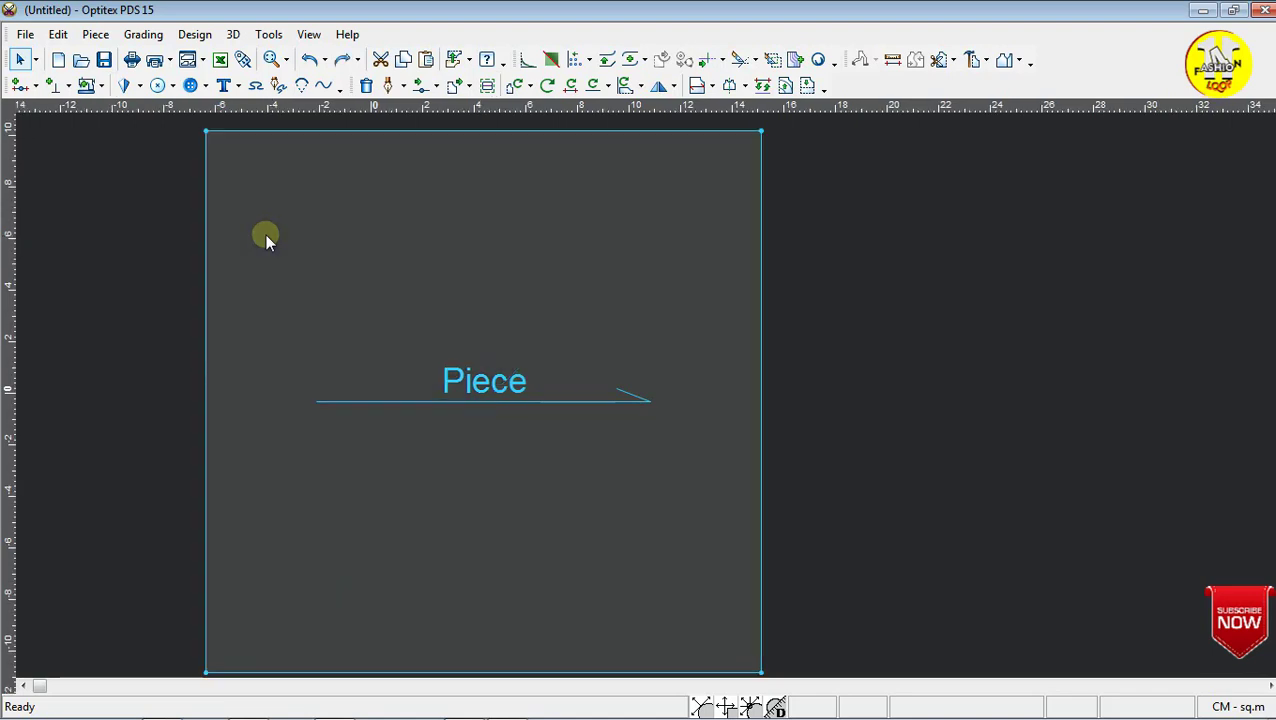
key(ctrl+z)
click(35, 62)
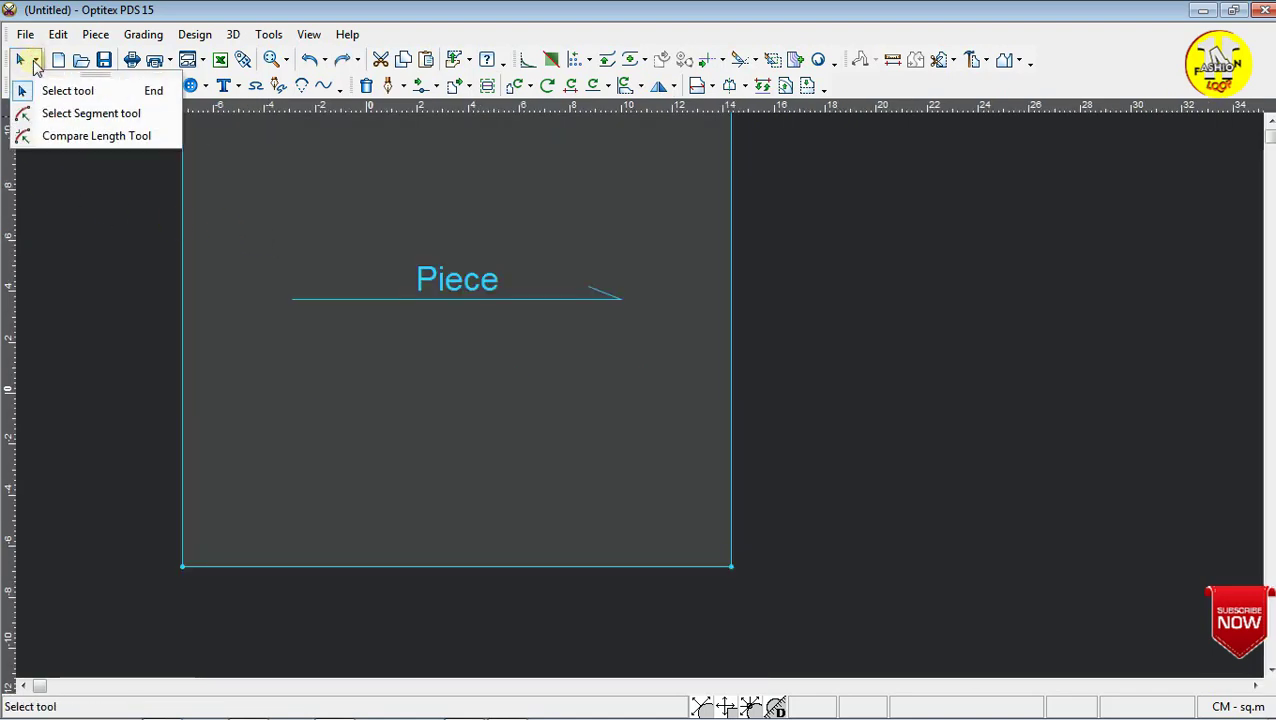
click(57, 63)
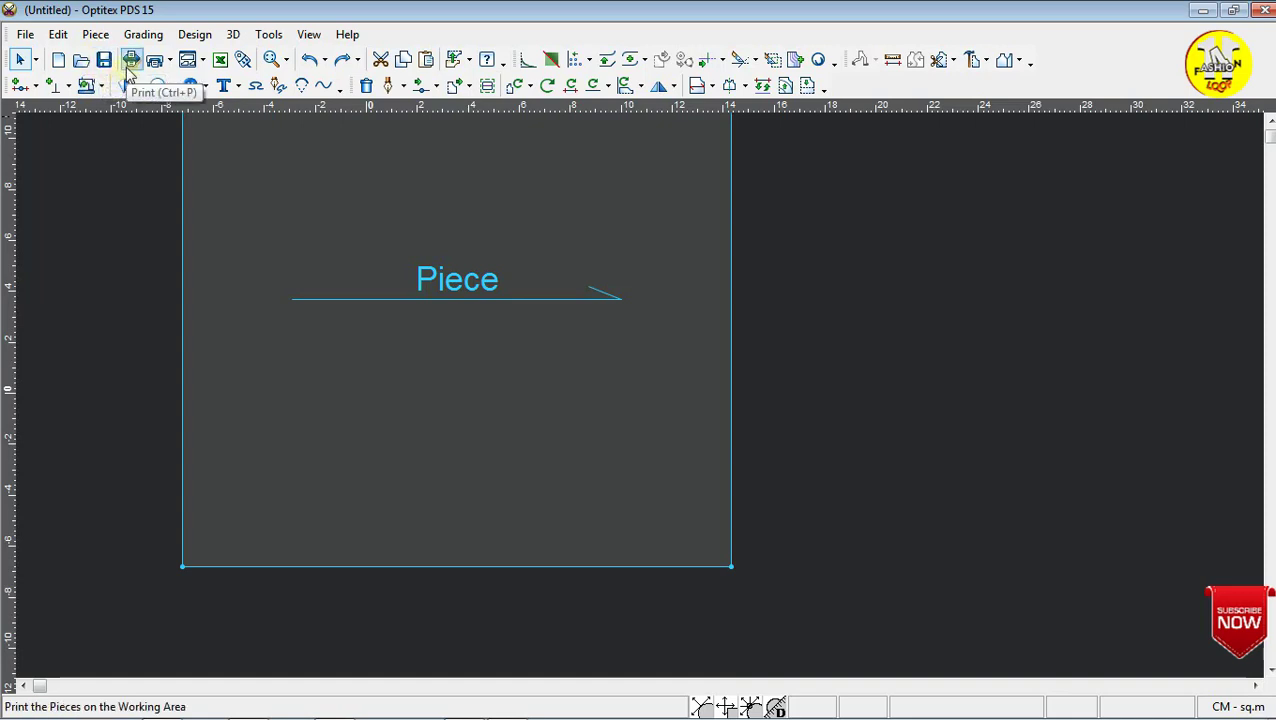
Zoom in on the piece, then close the online help window that failed to load.
click(285, 59)
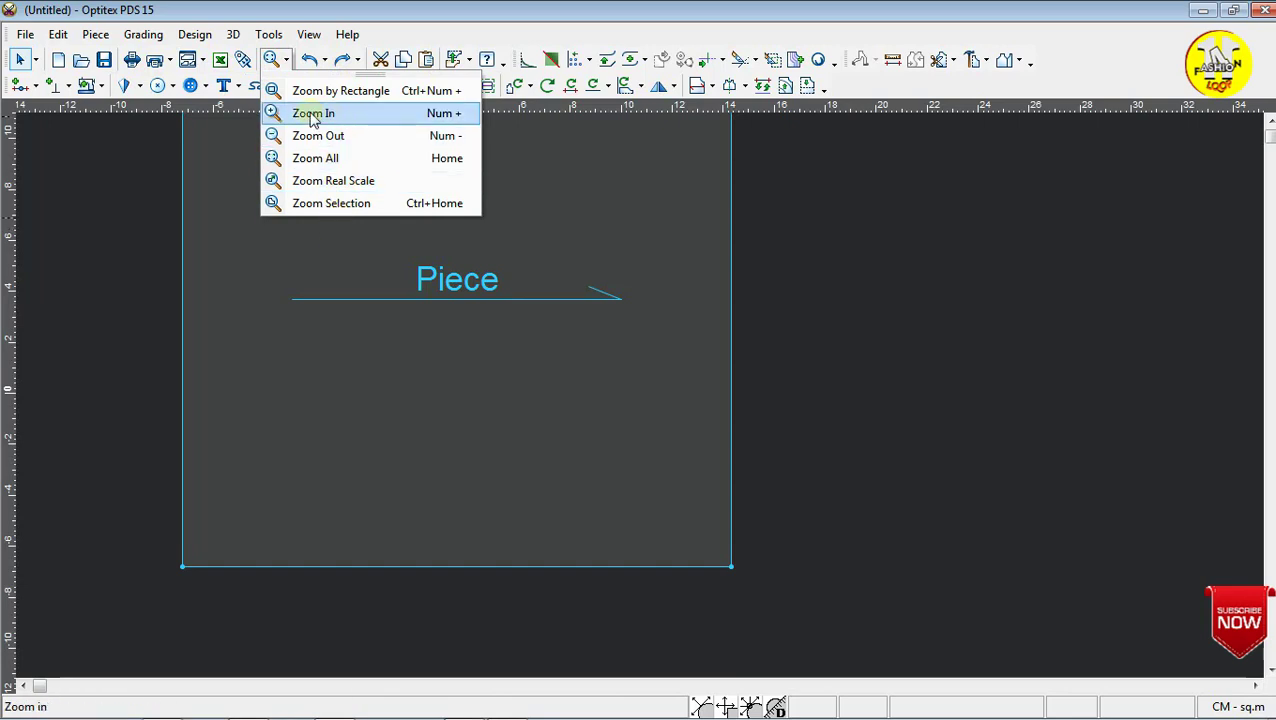
click(559, 247)
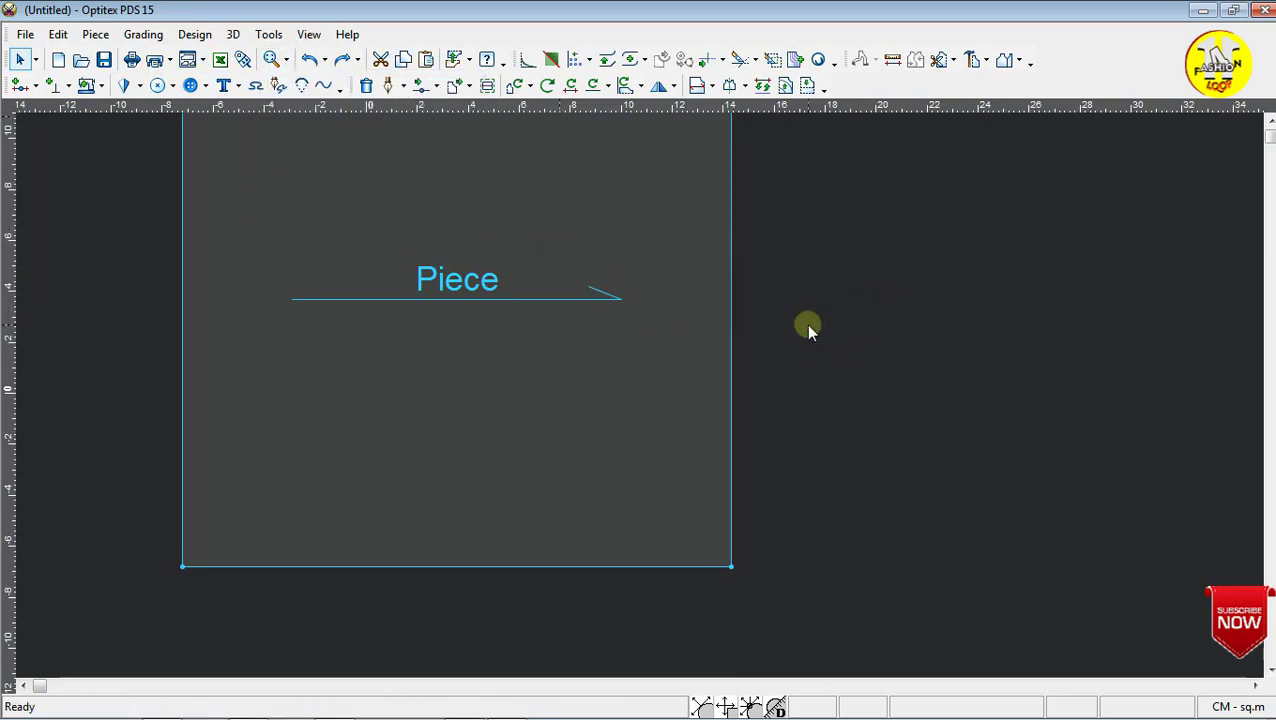
key(plus)
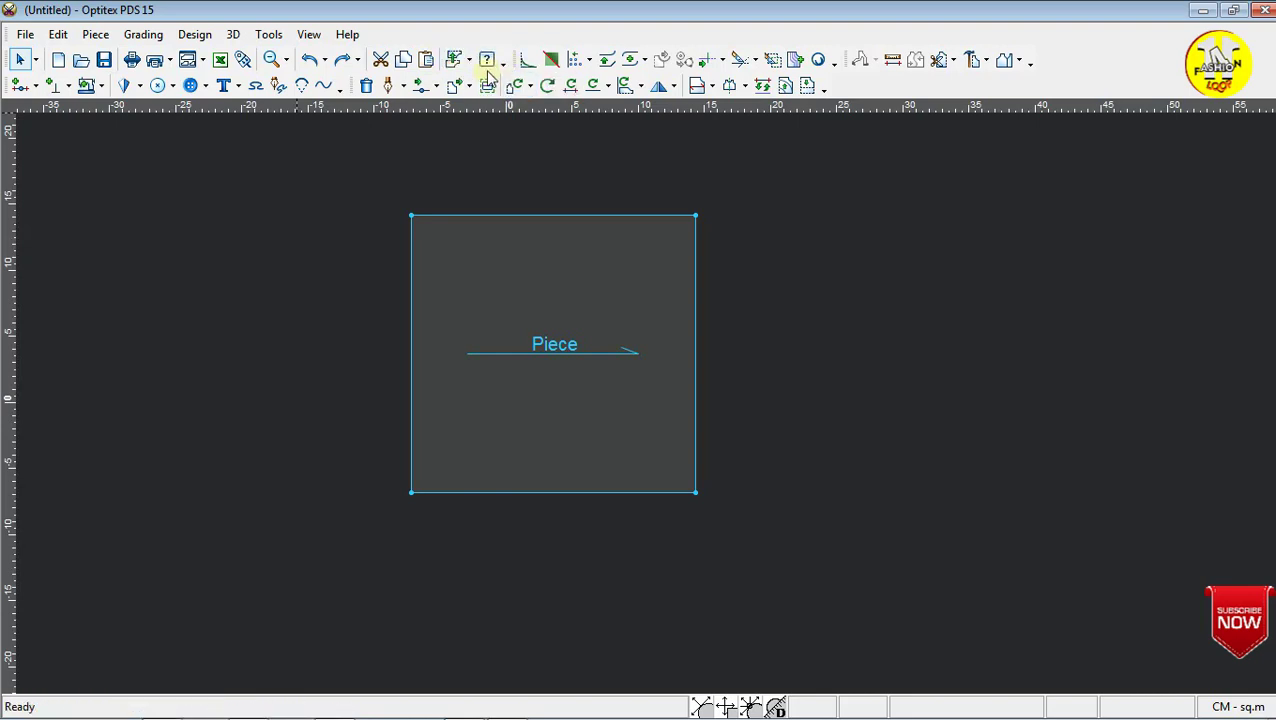
click(498, 66)
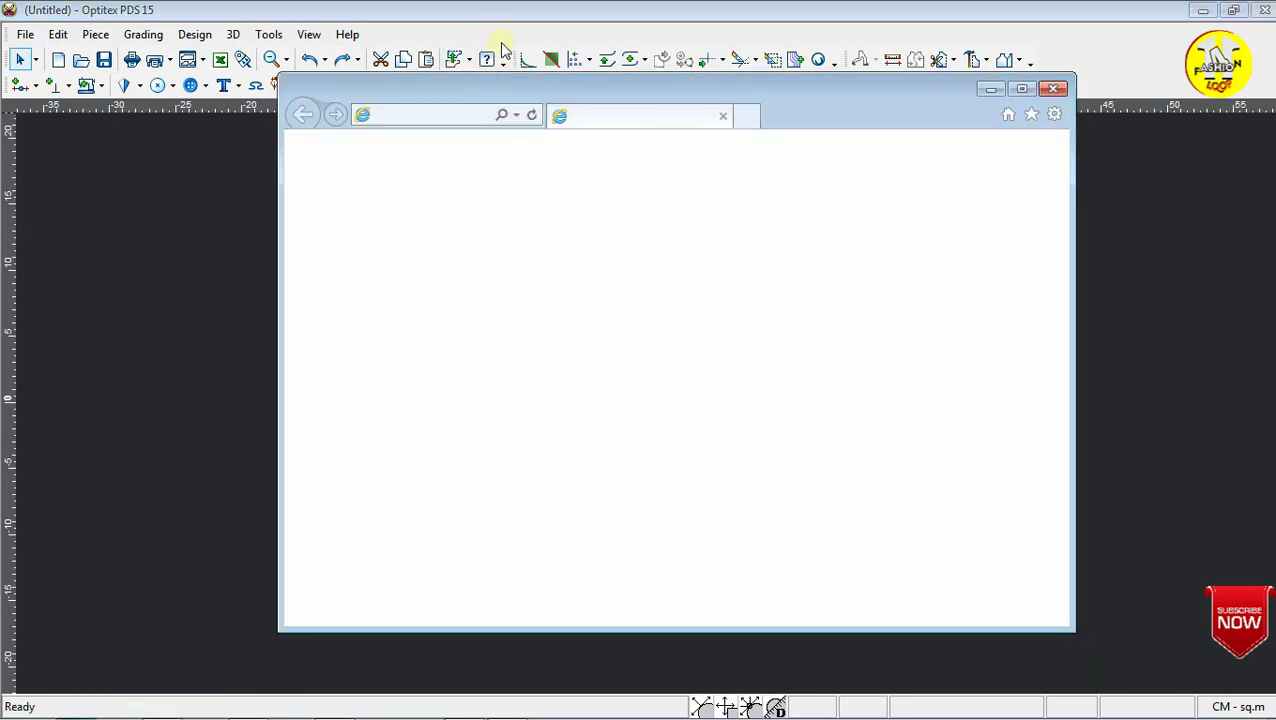
click(1050, 85)
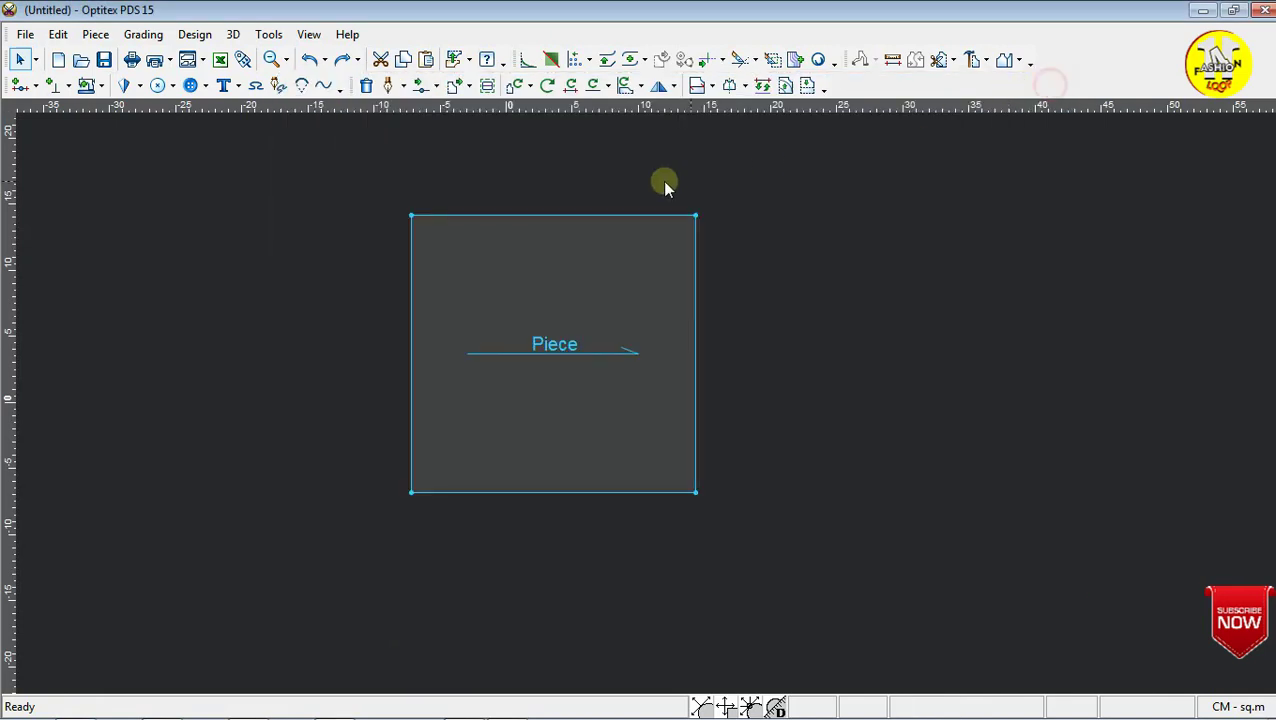
Activate the Round Corner tool from the toolbar options chevron.
click(502, 64)
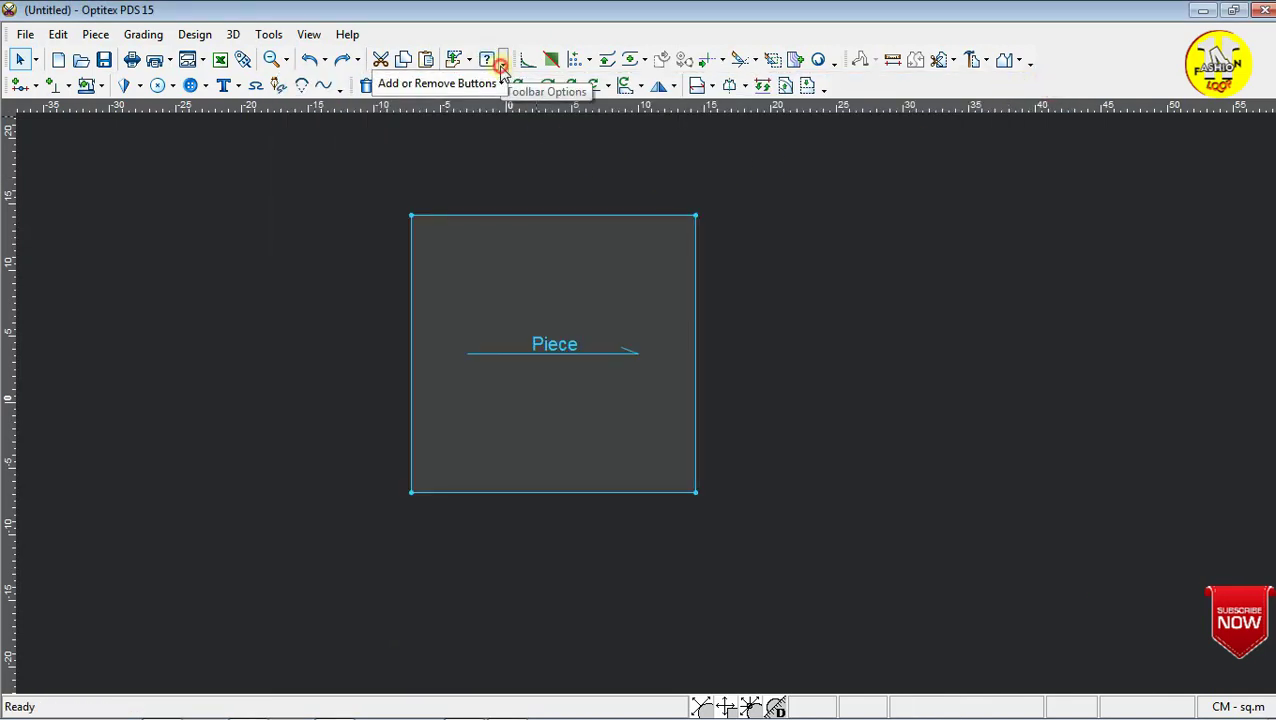
click(525, 62)
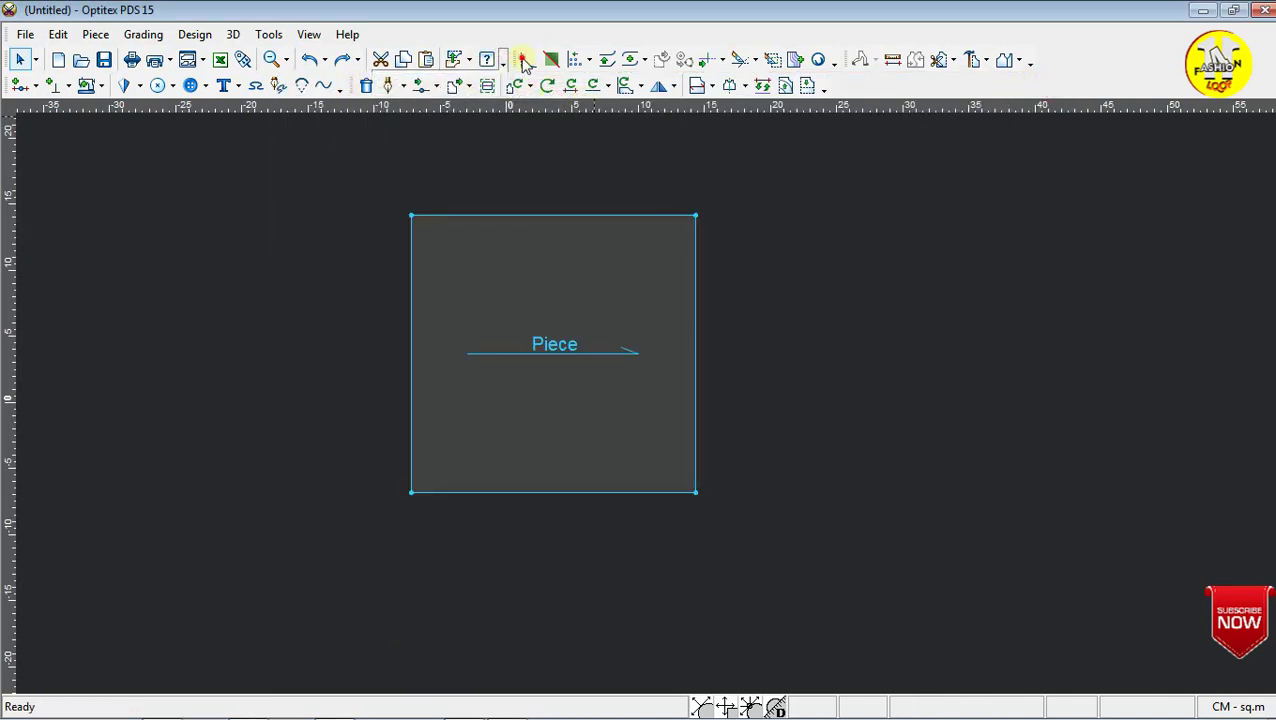
click(527, 61)
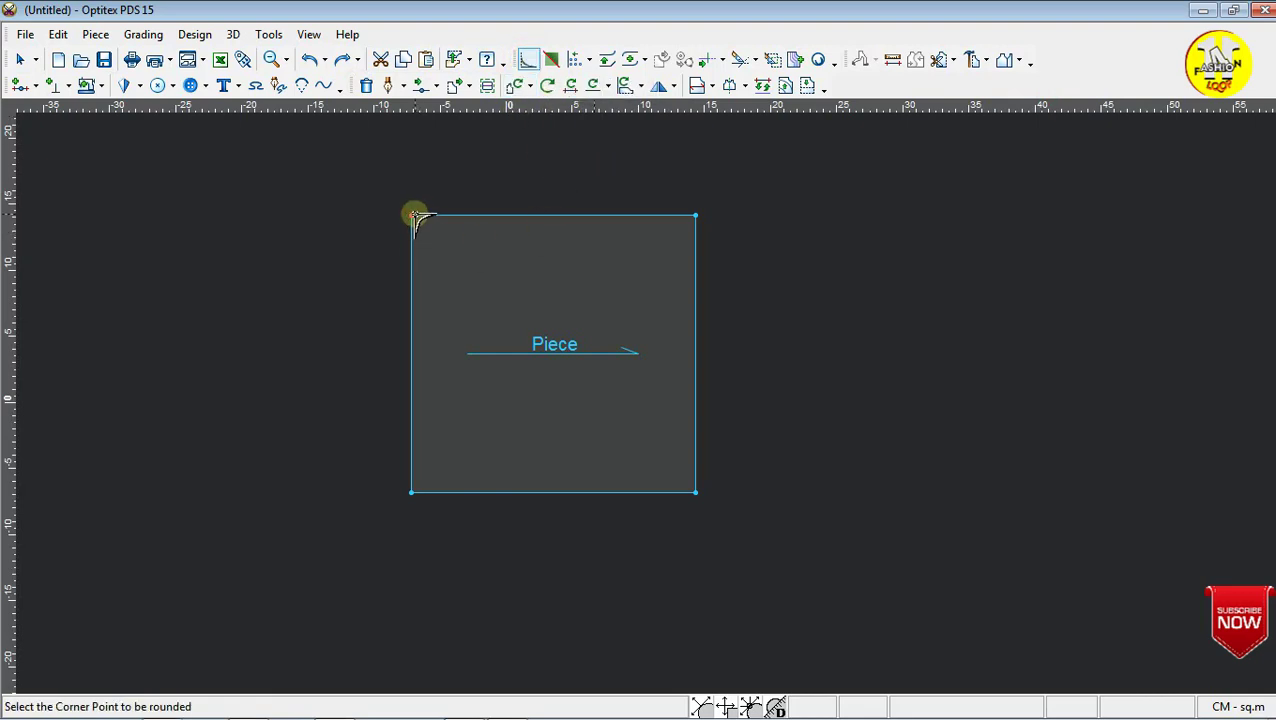
drag(415, 217, 475, 309)
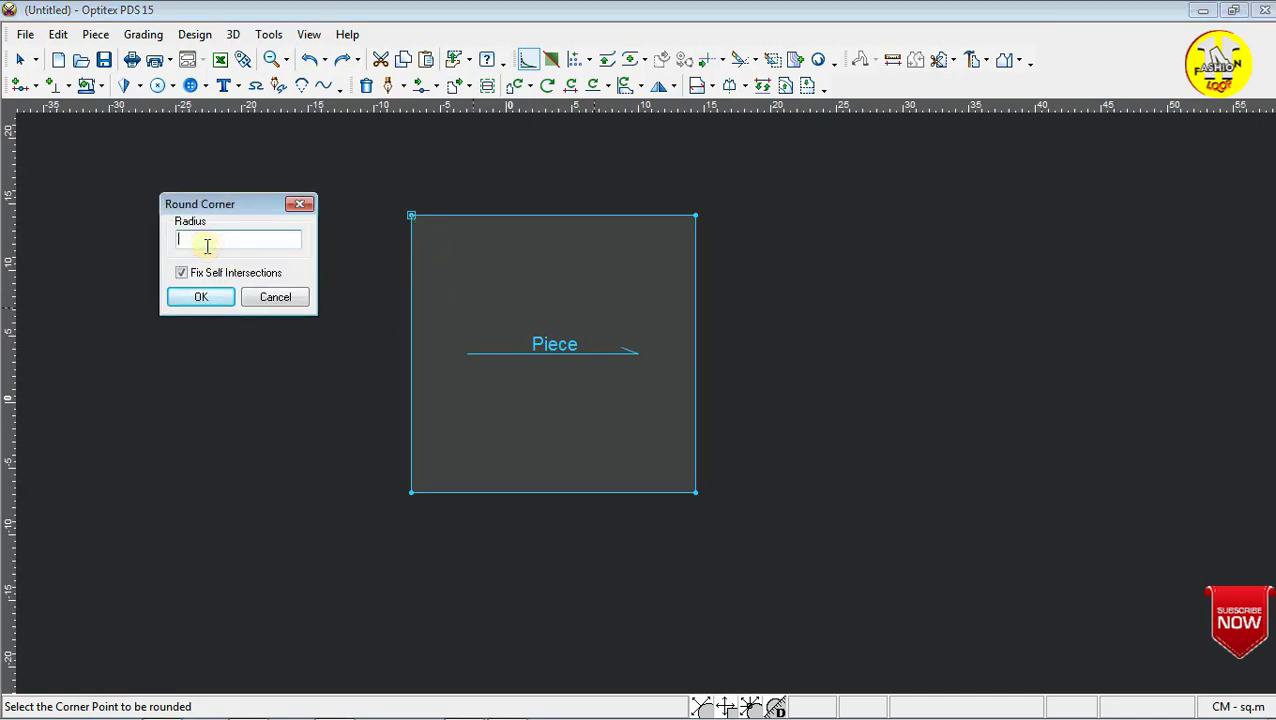
text(20)
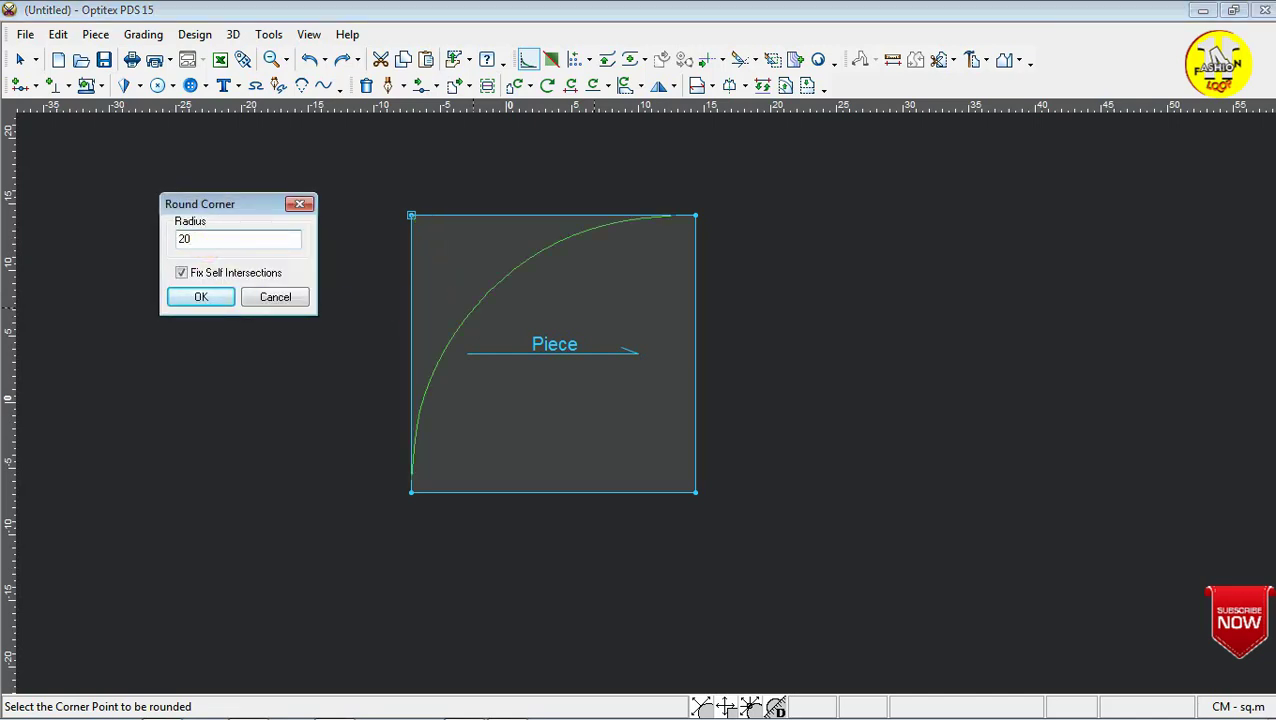
key(Return)
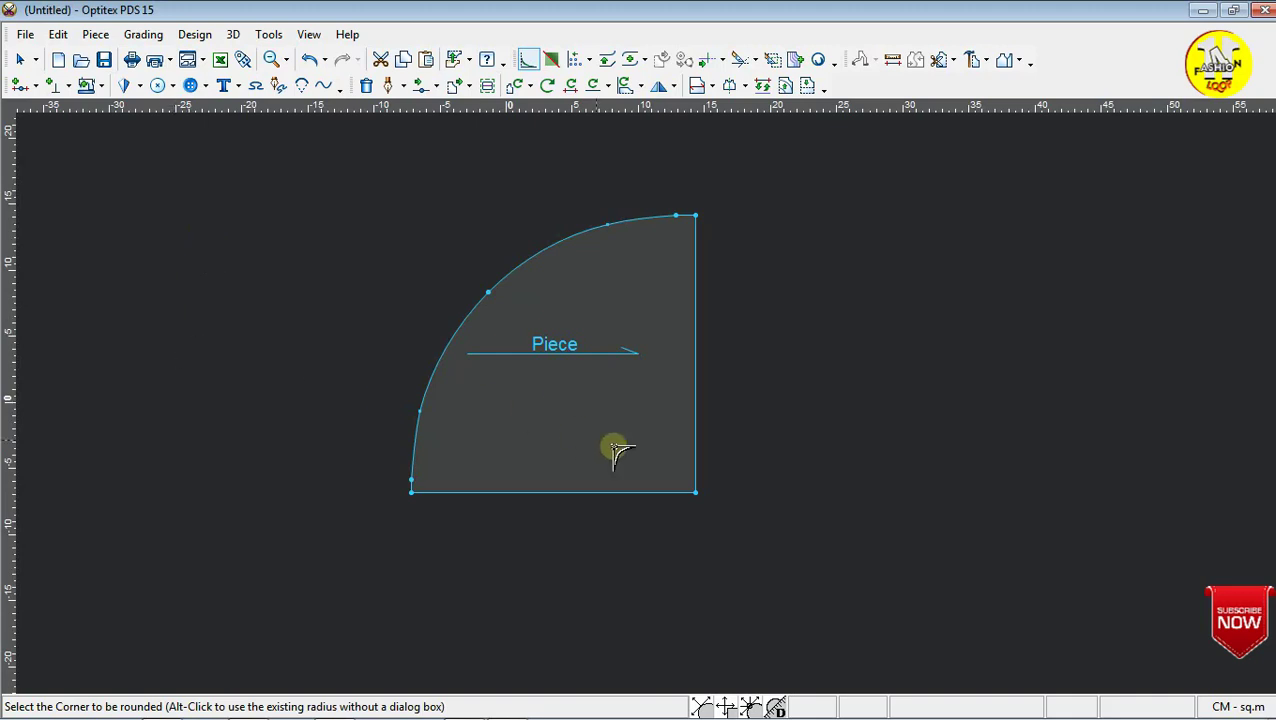
key(ctrl+z)
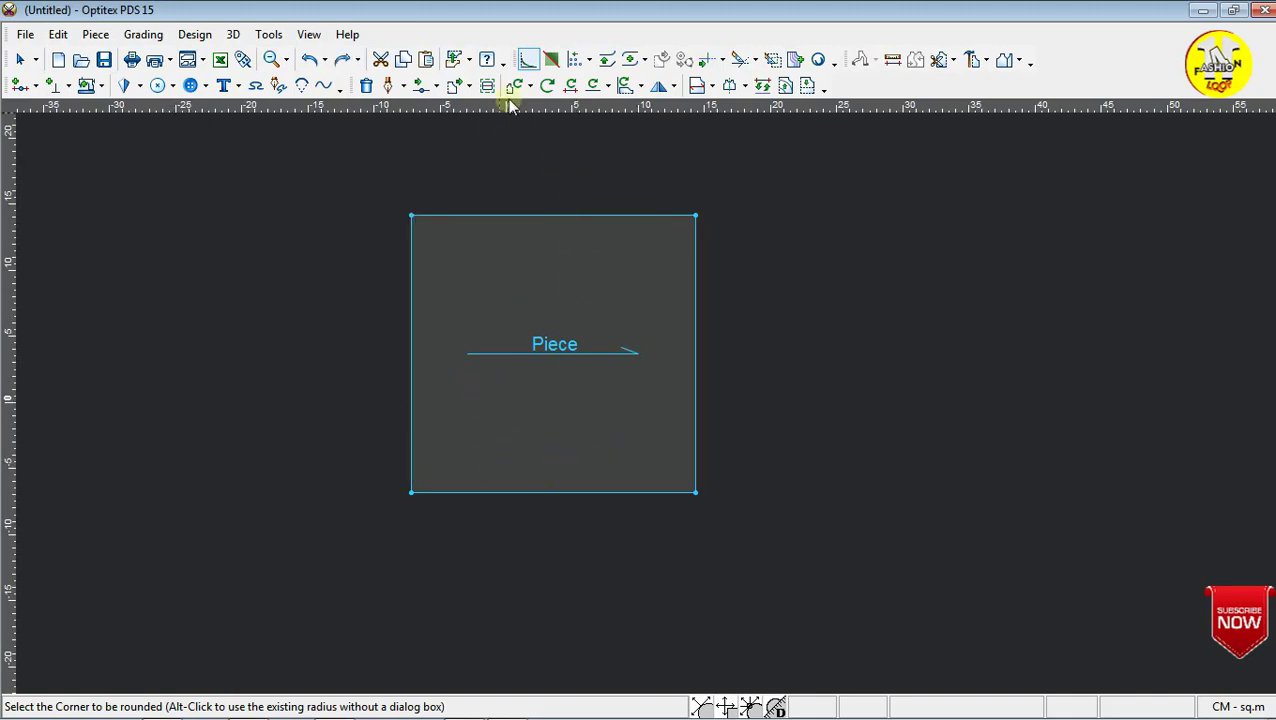
click(529, 60)
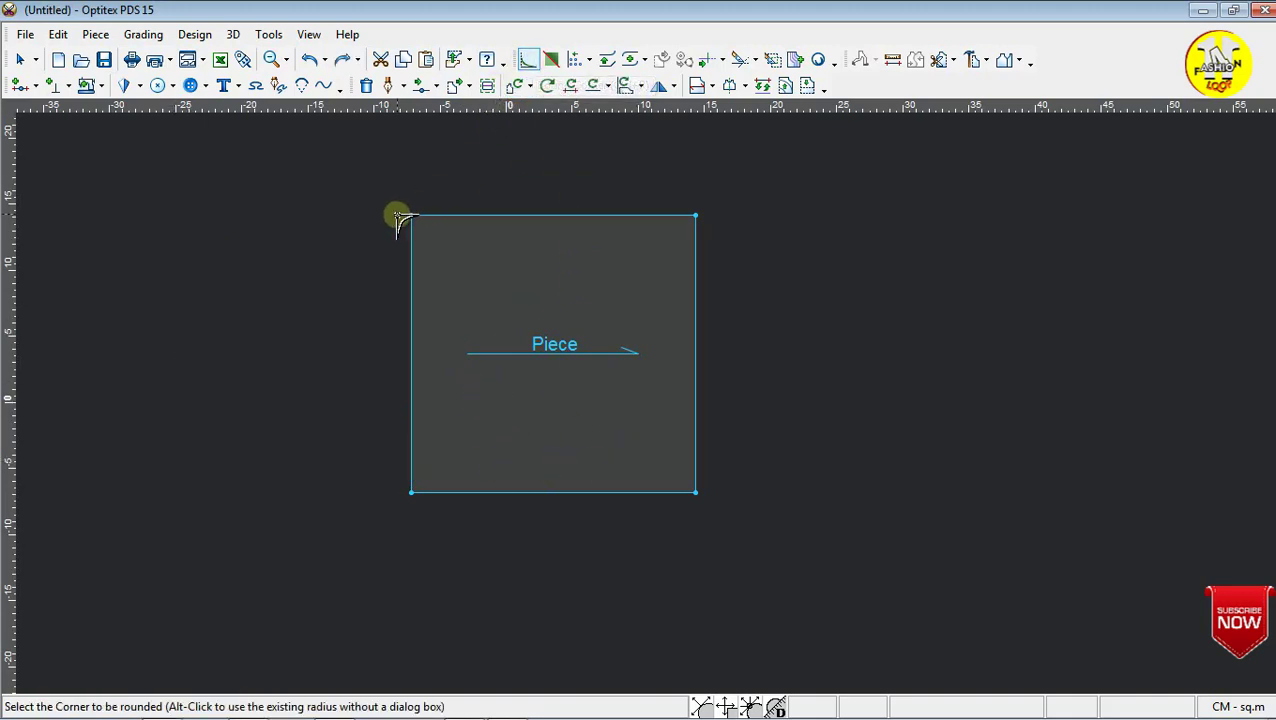
click(411, 215)
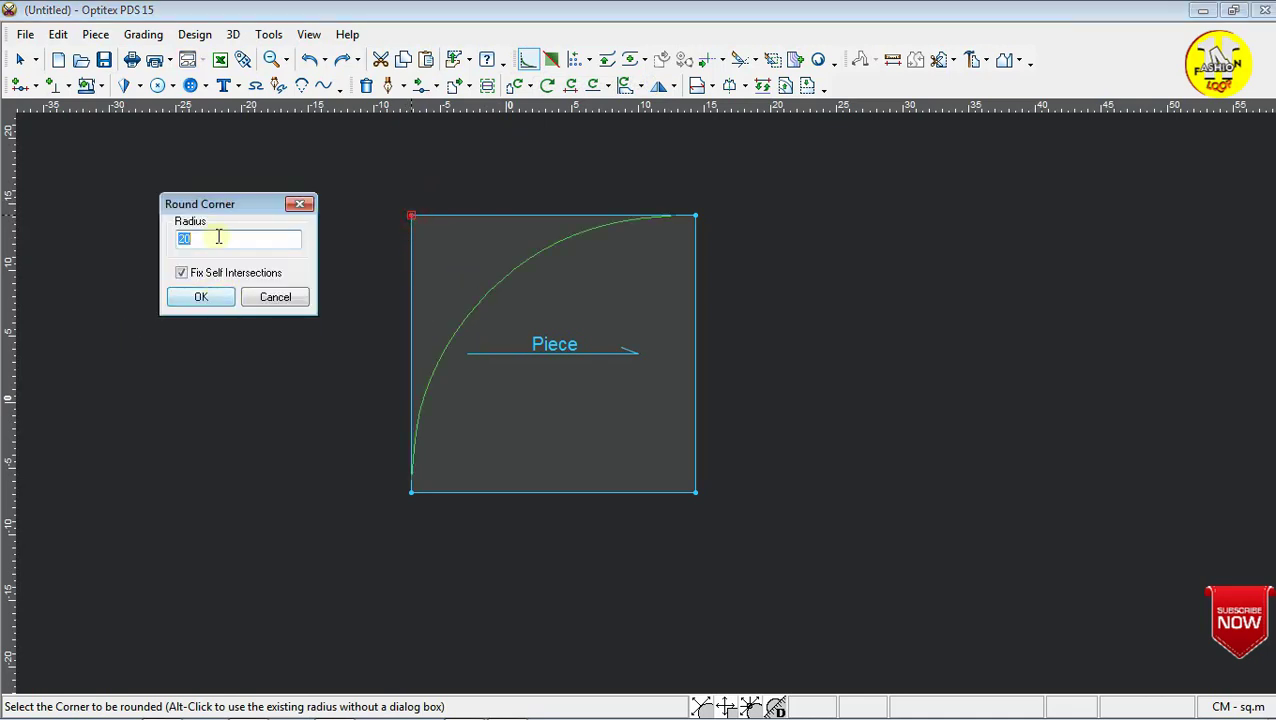
key(BackSpace)
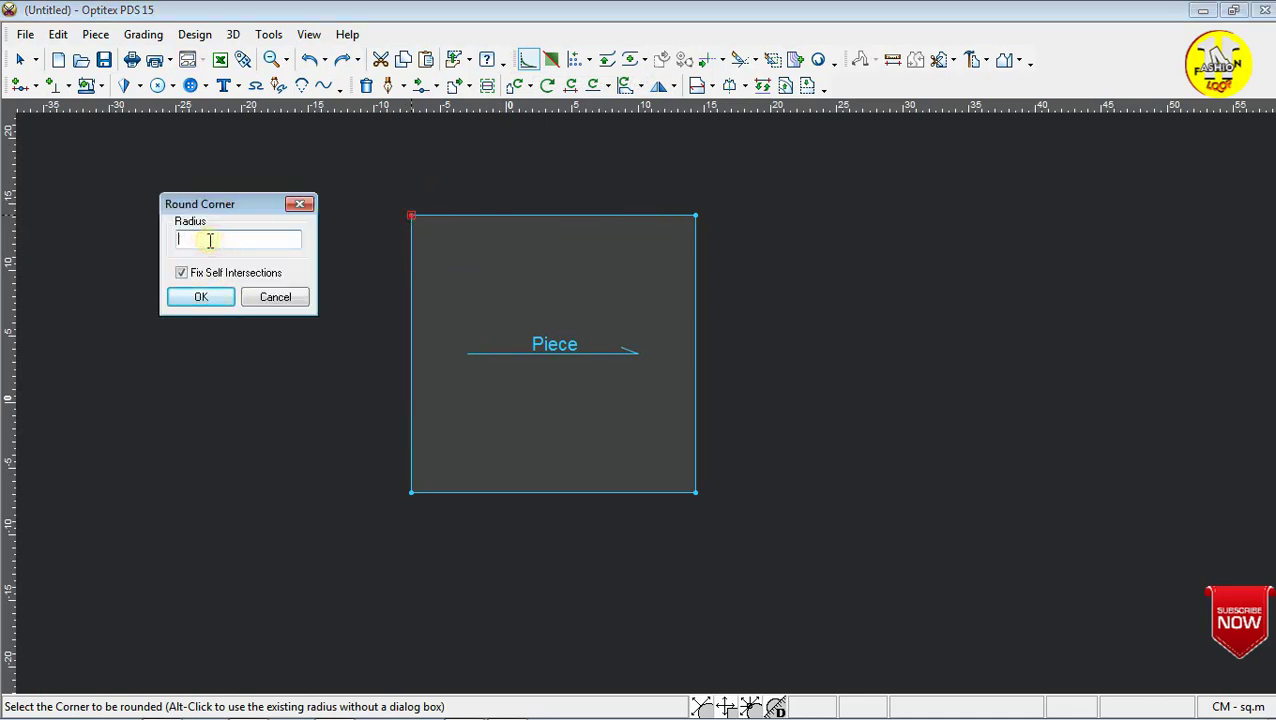
text(10)
key(Return)
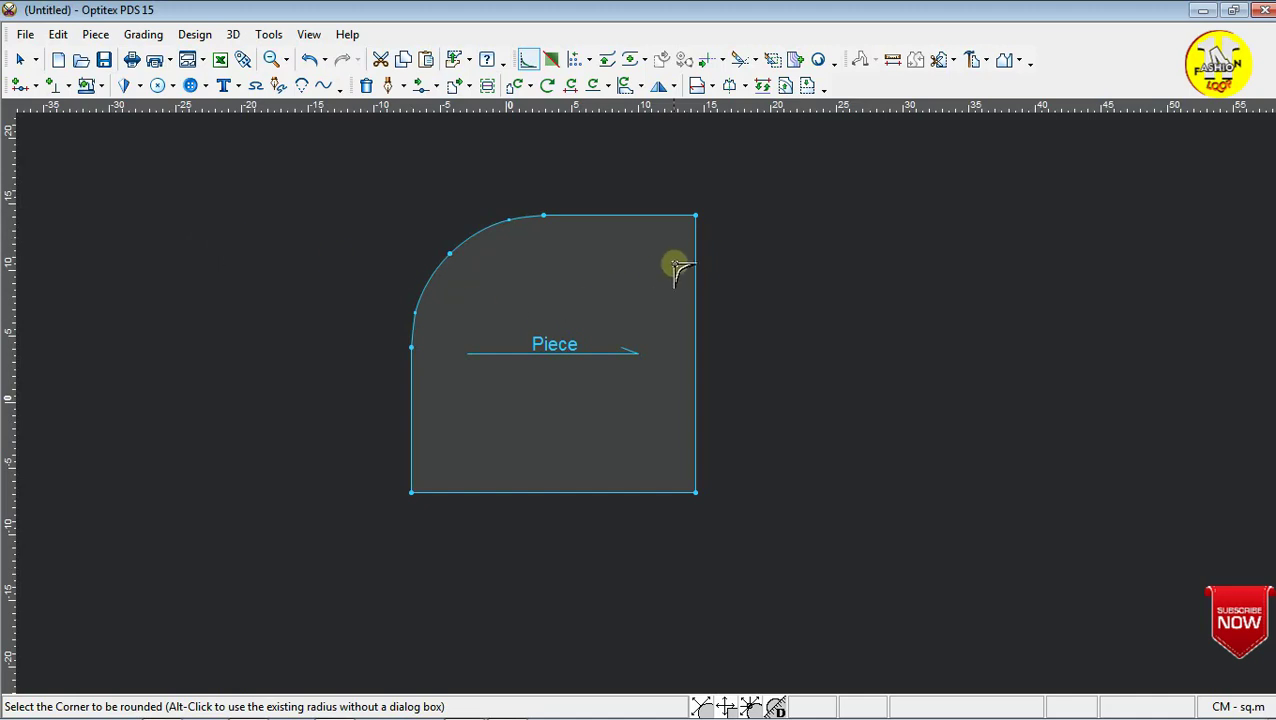
click(695, 215)
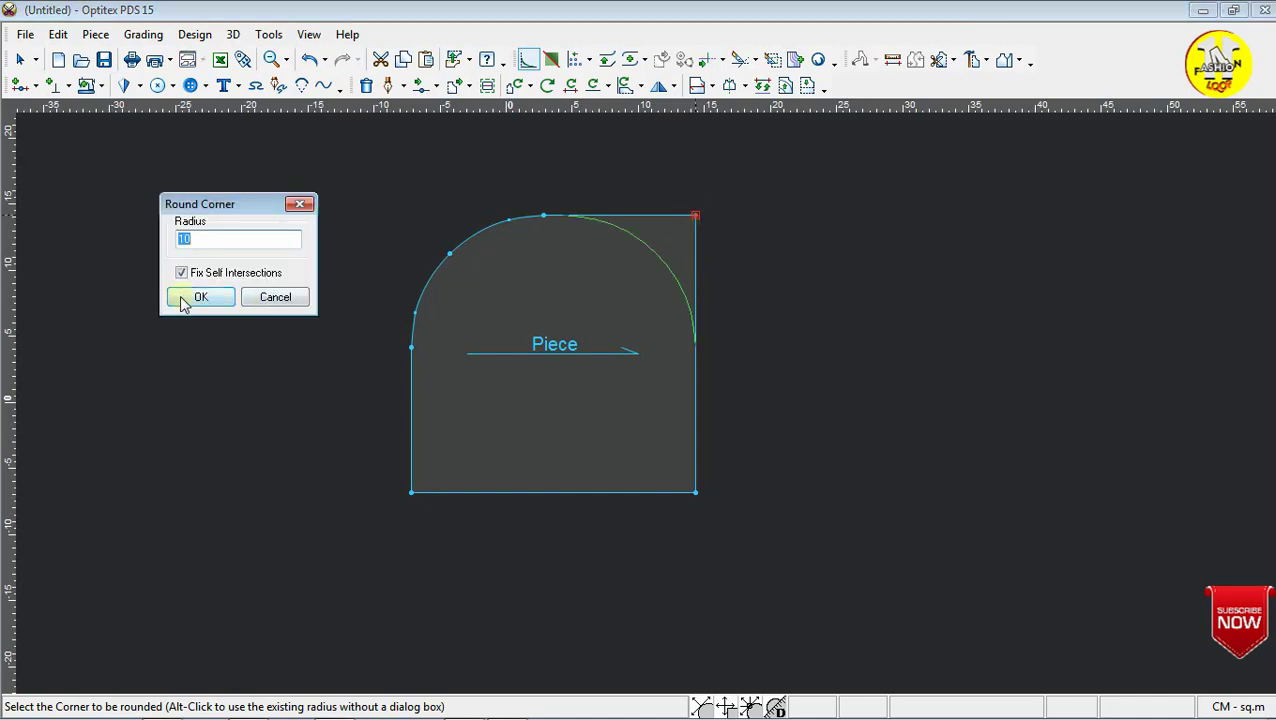
click(188, 297)
click(413, 497)
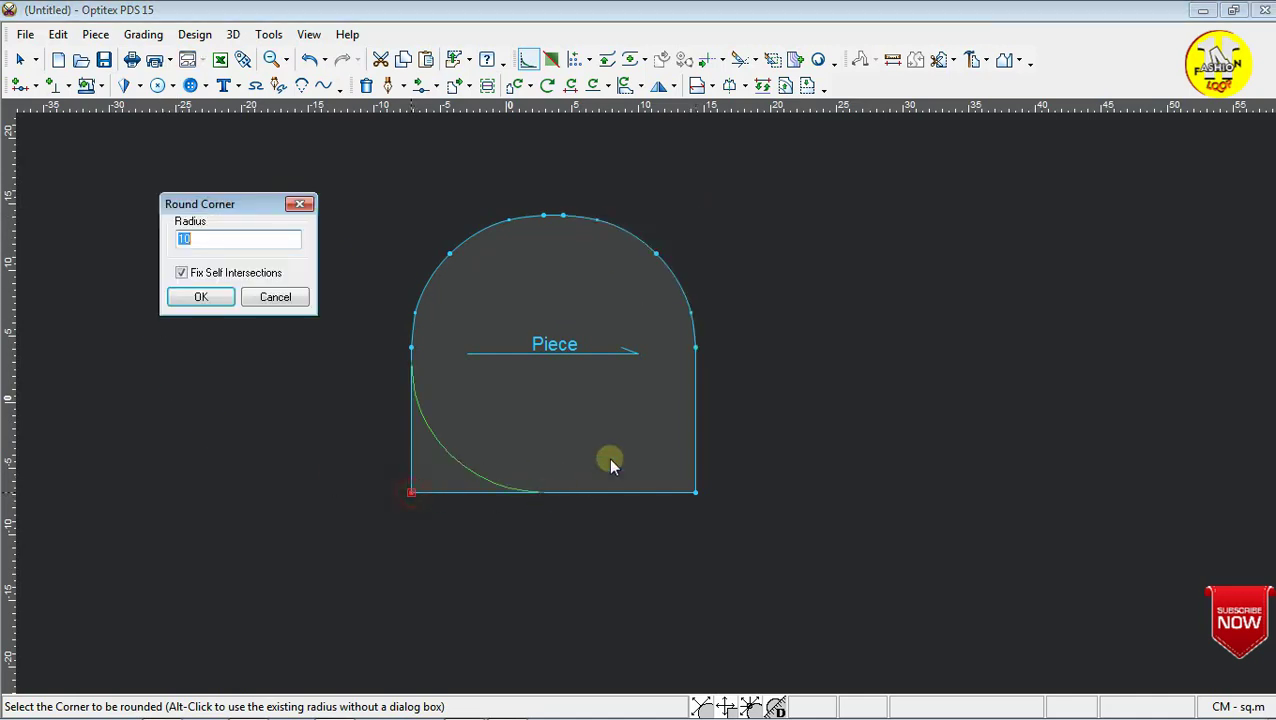
click(205, 304)
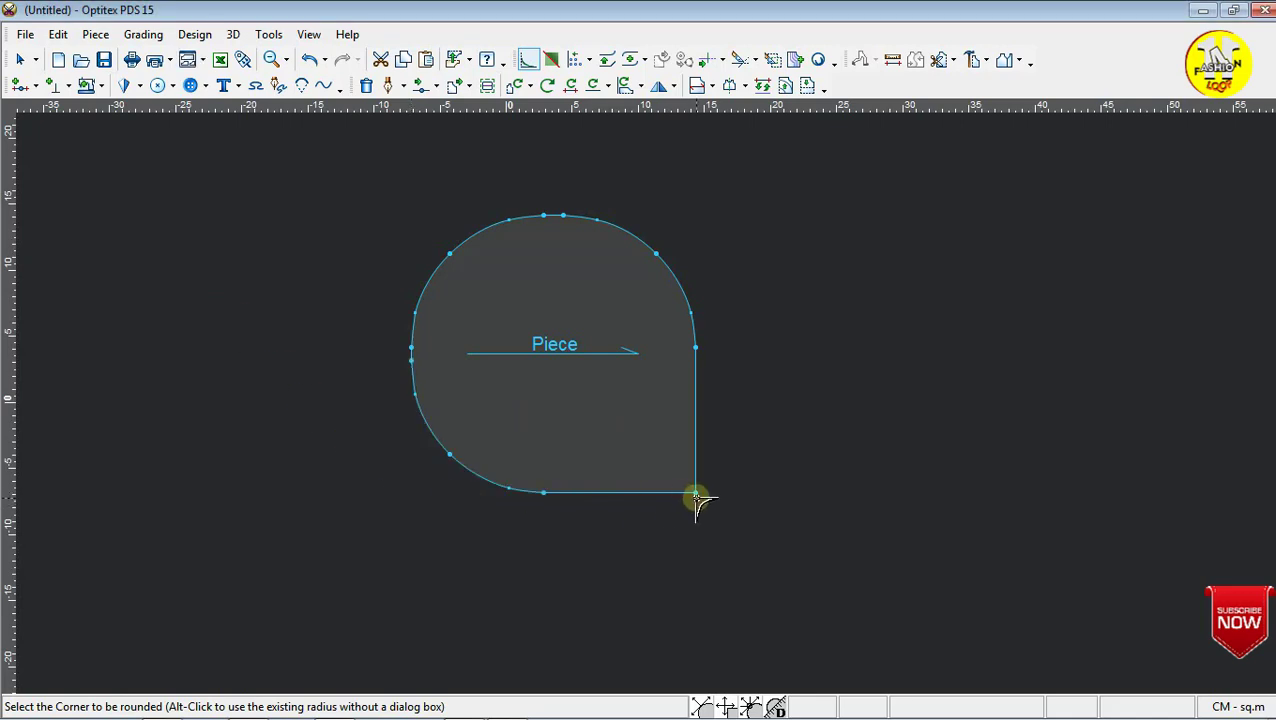
click(695, 496)
click(178, 298)
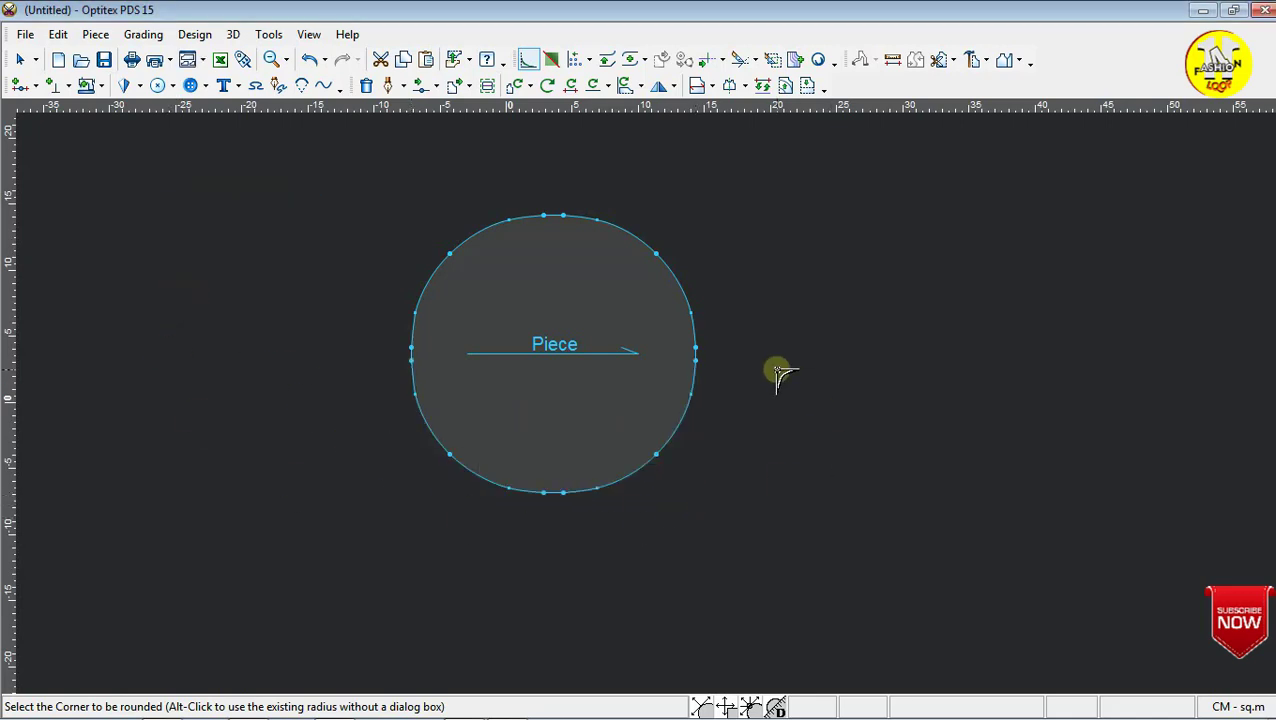
key(ctrl+z)
key(ctrl+z)
key(ctrl+z)
key(ctrl+z)
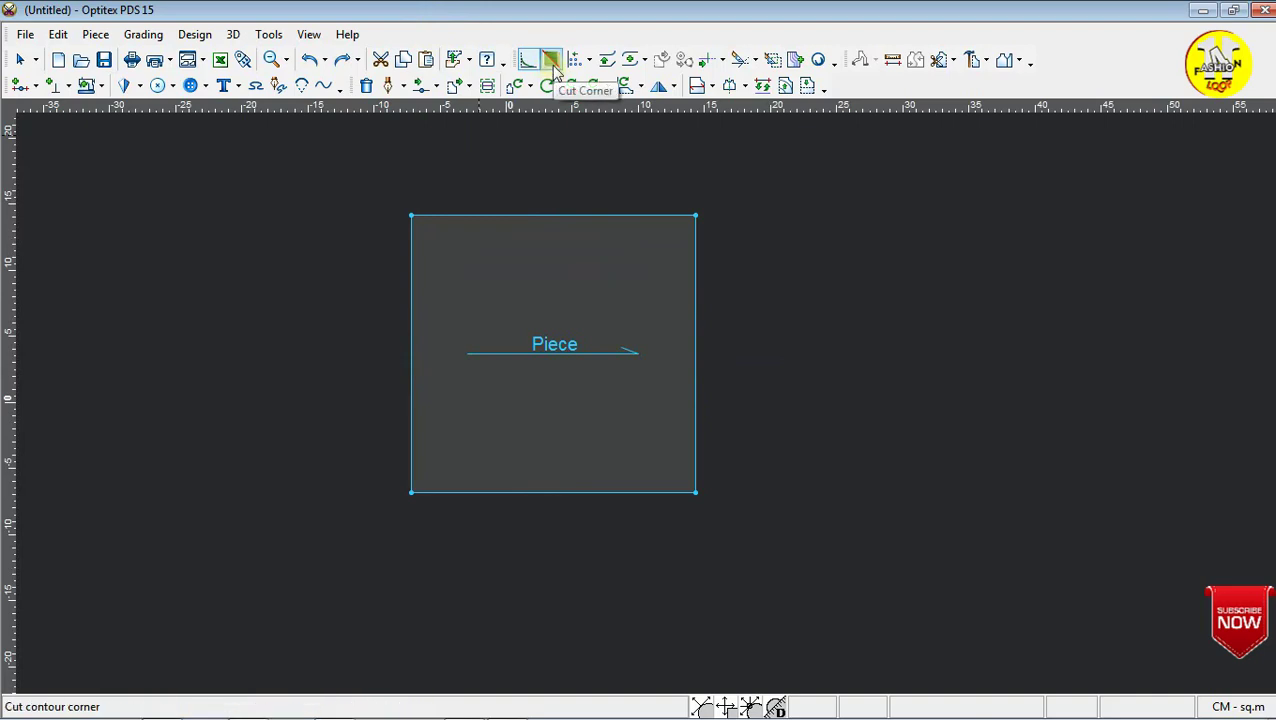
click(551, 61)
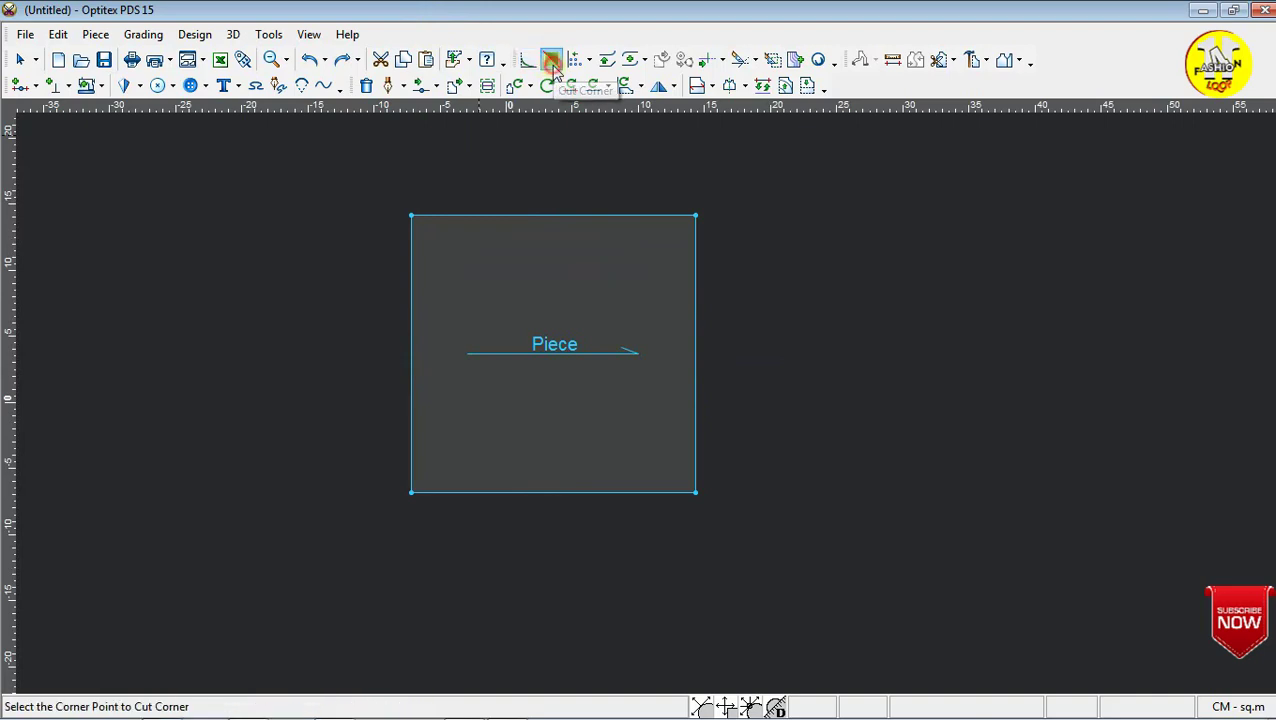
click(412, 216)
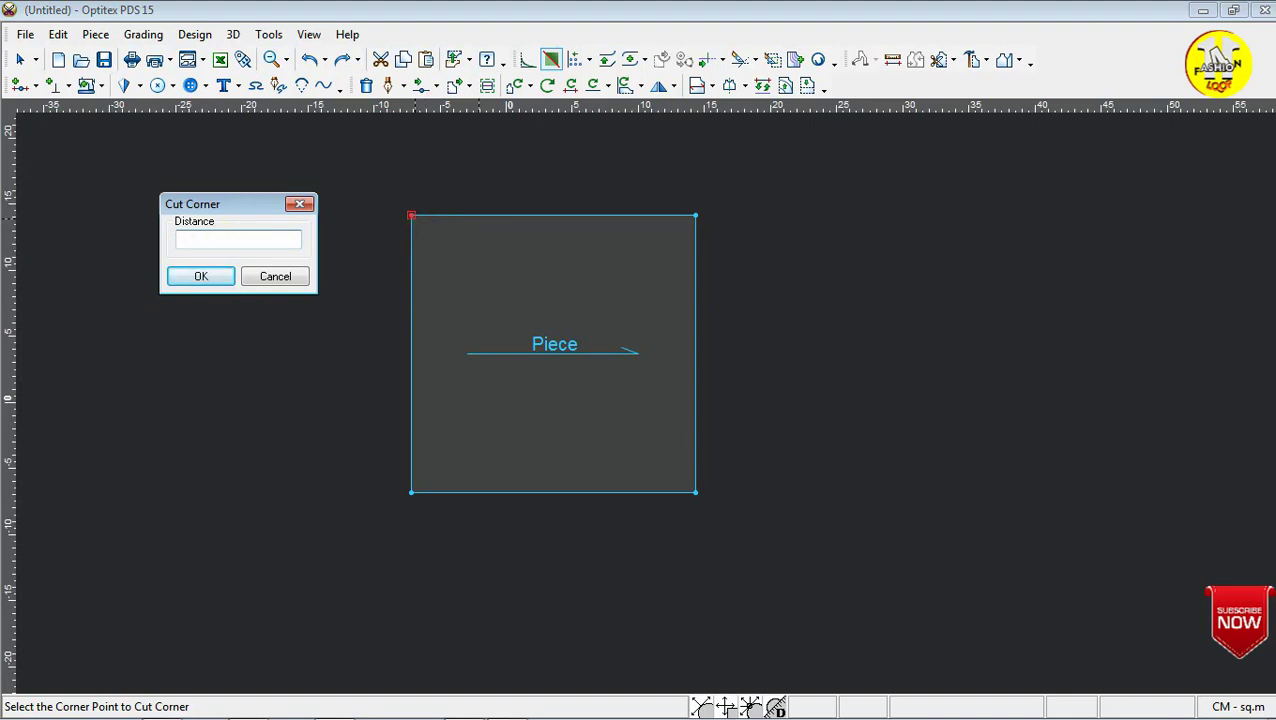
text(20)
key(Return)
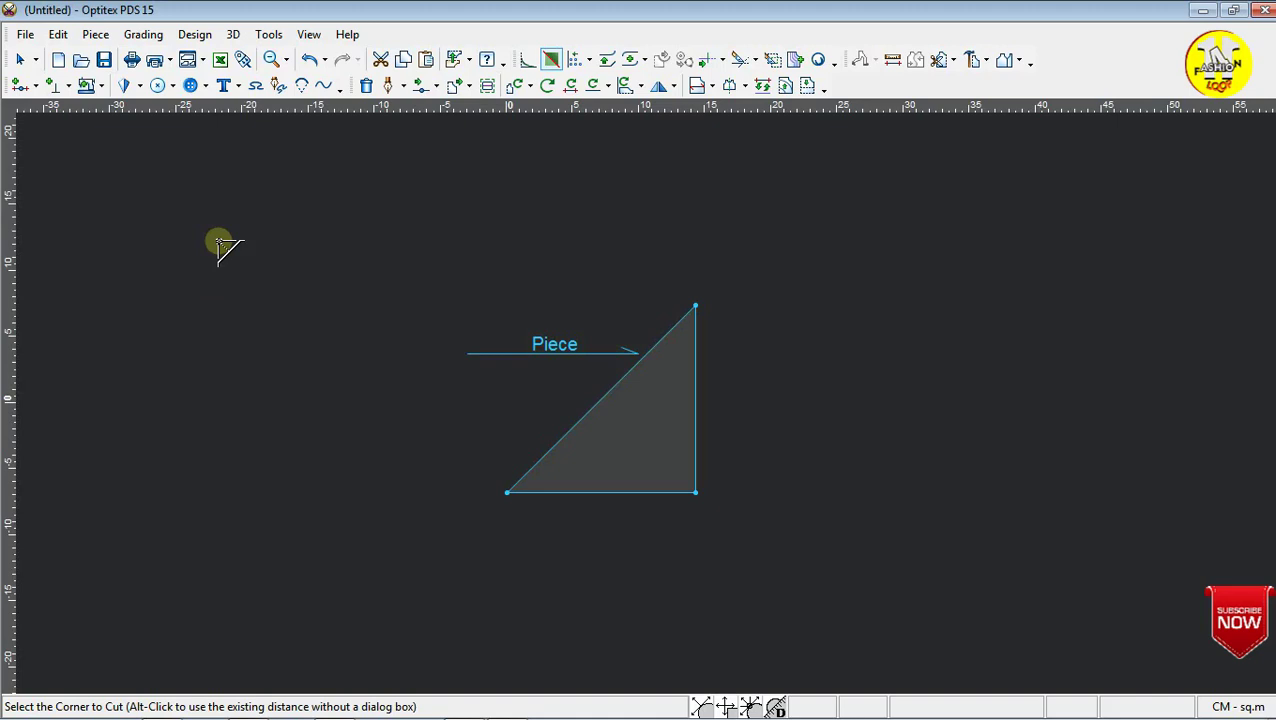
key(ctrl+z)
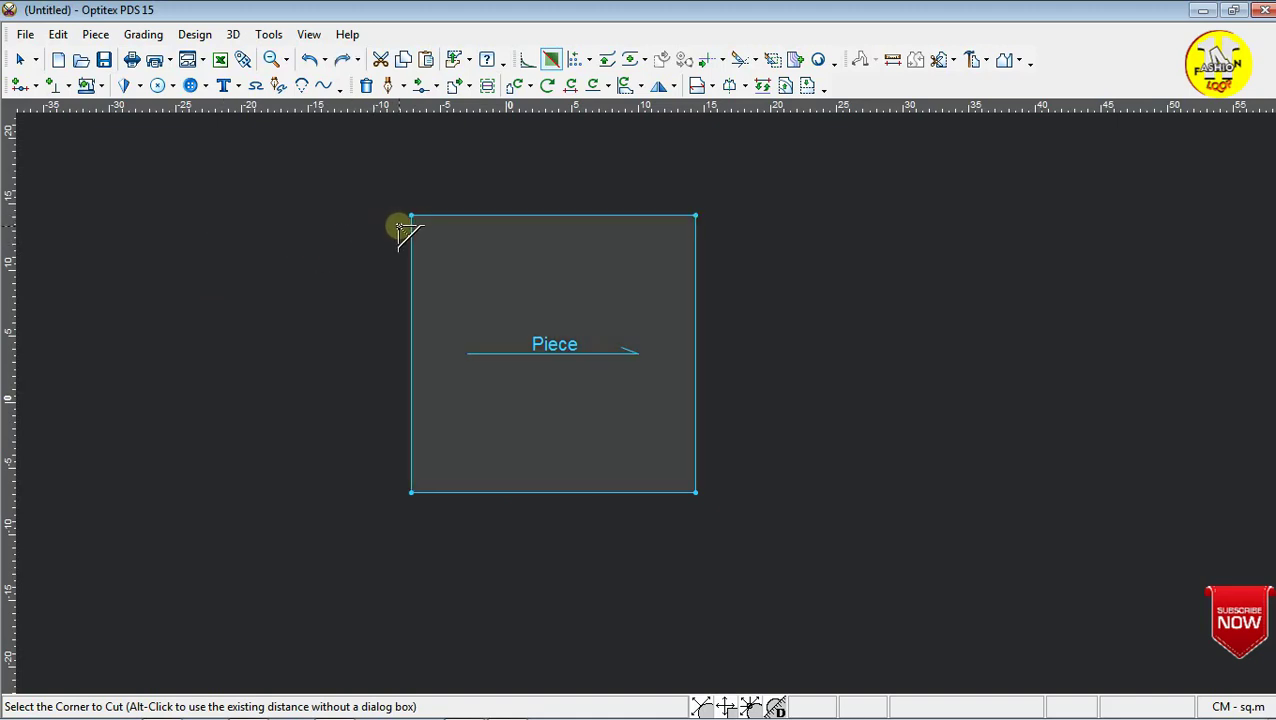
click(412, 216)
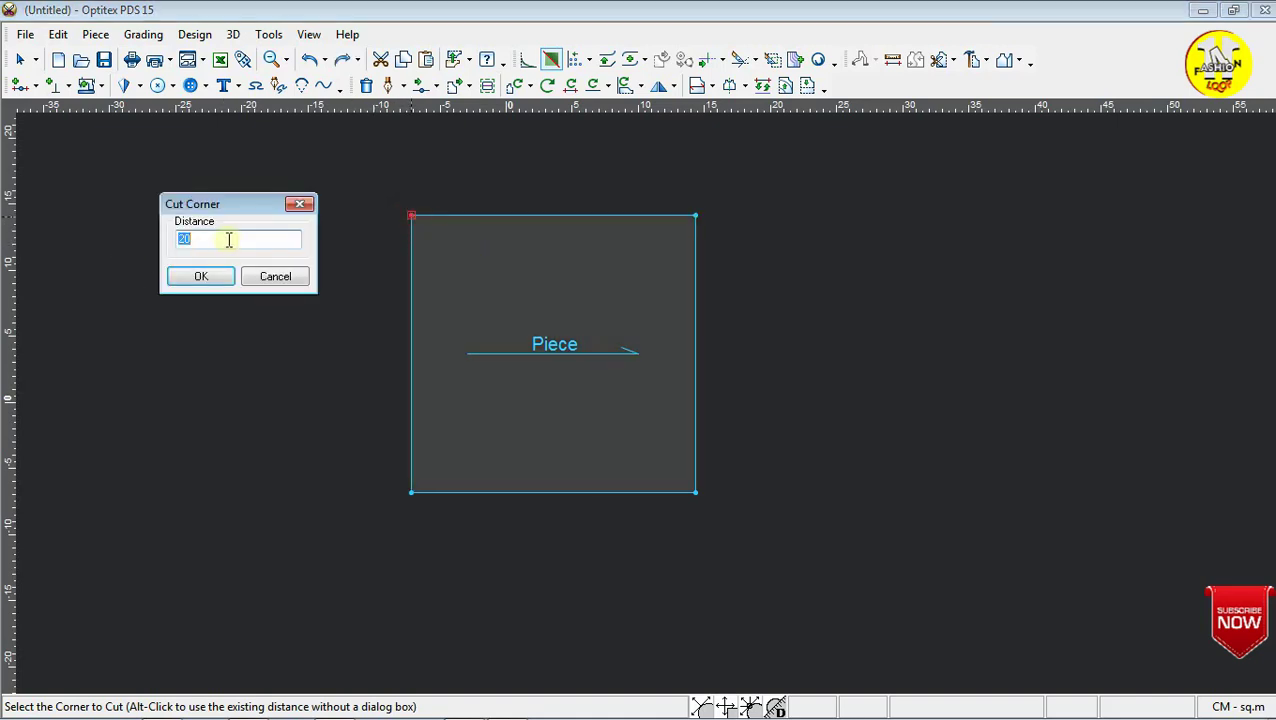
key(Return)
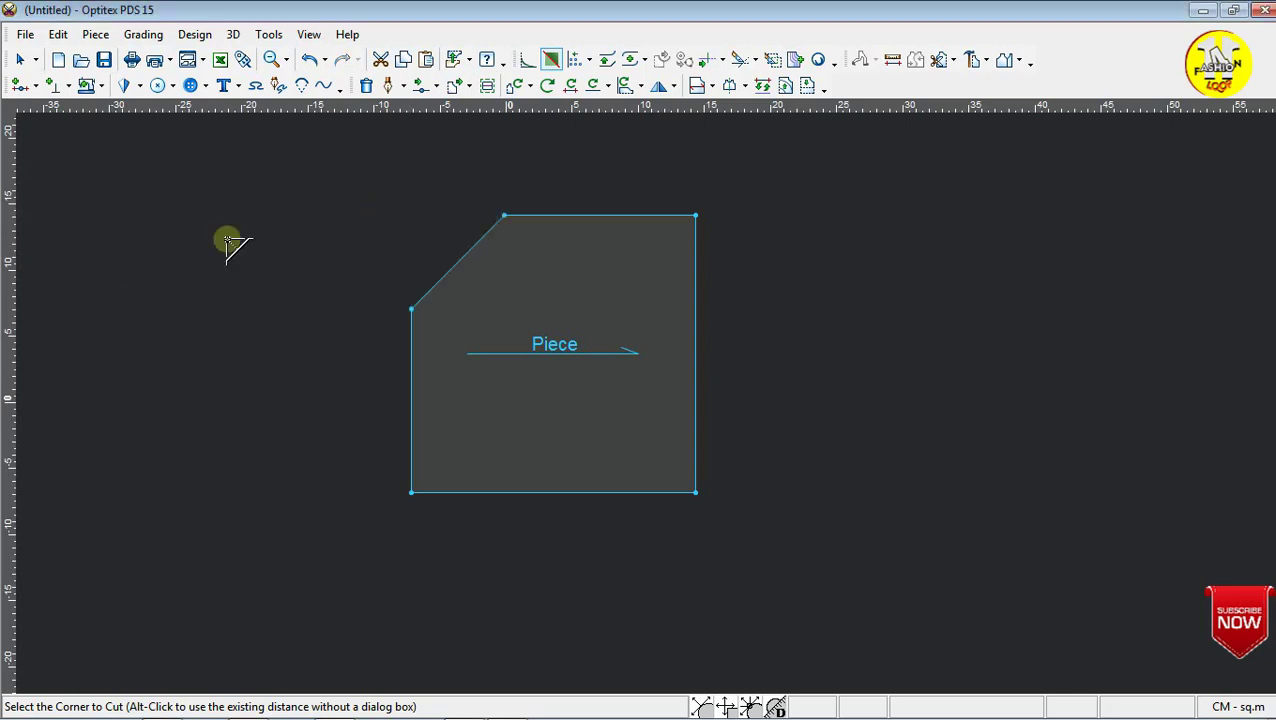
click(696, 492)
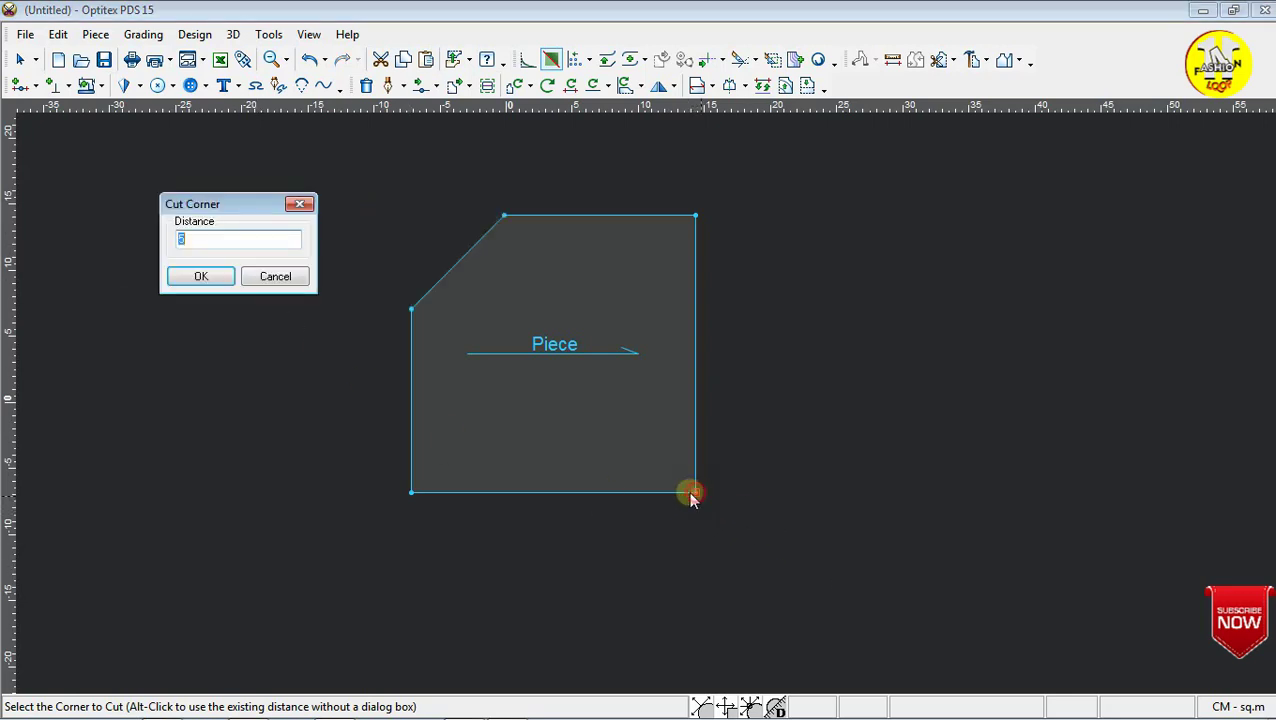
click(201, 277)
key(ctrl+z)
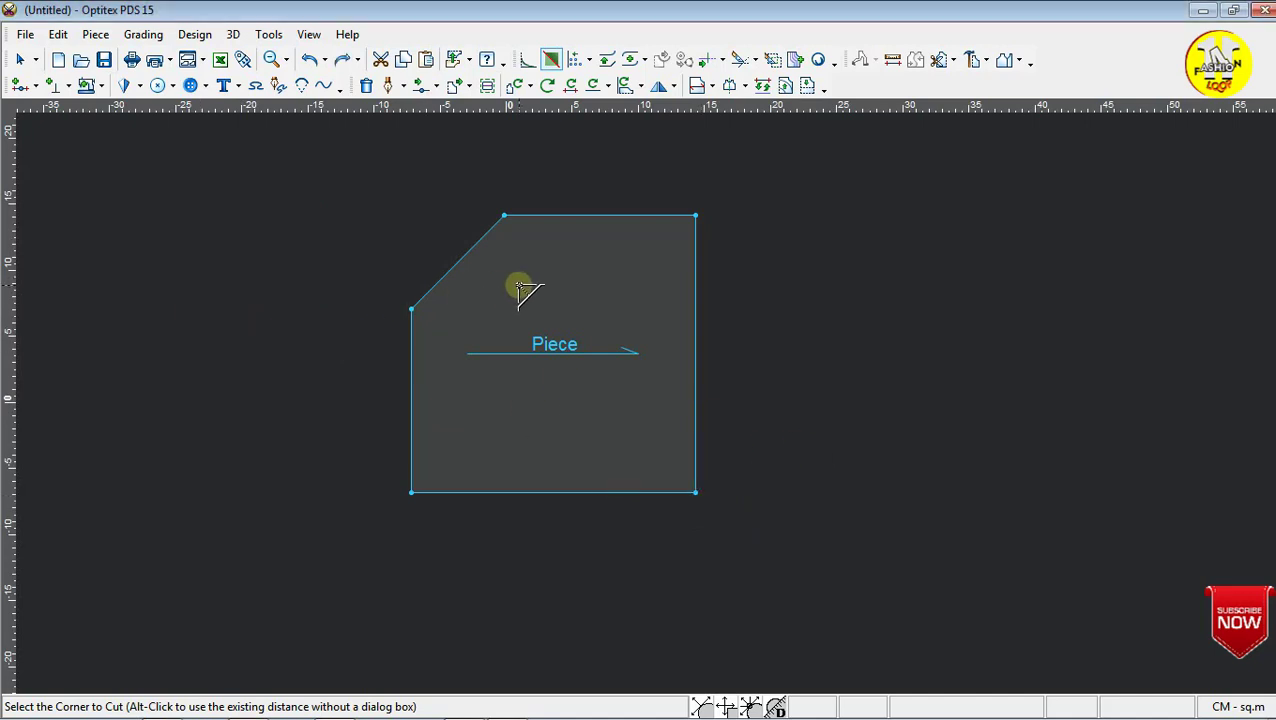
key(ctrl+z)
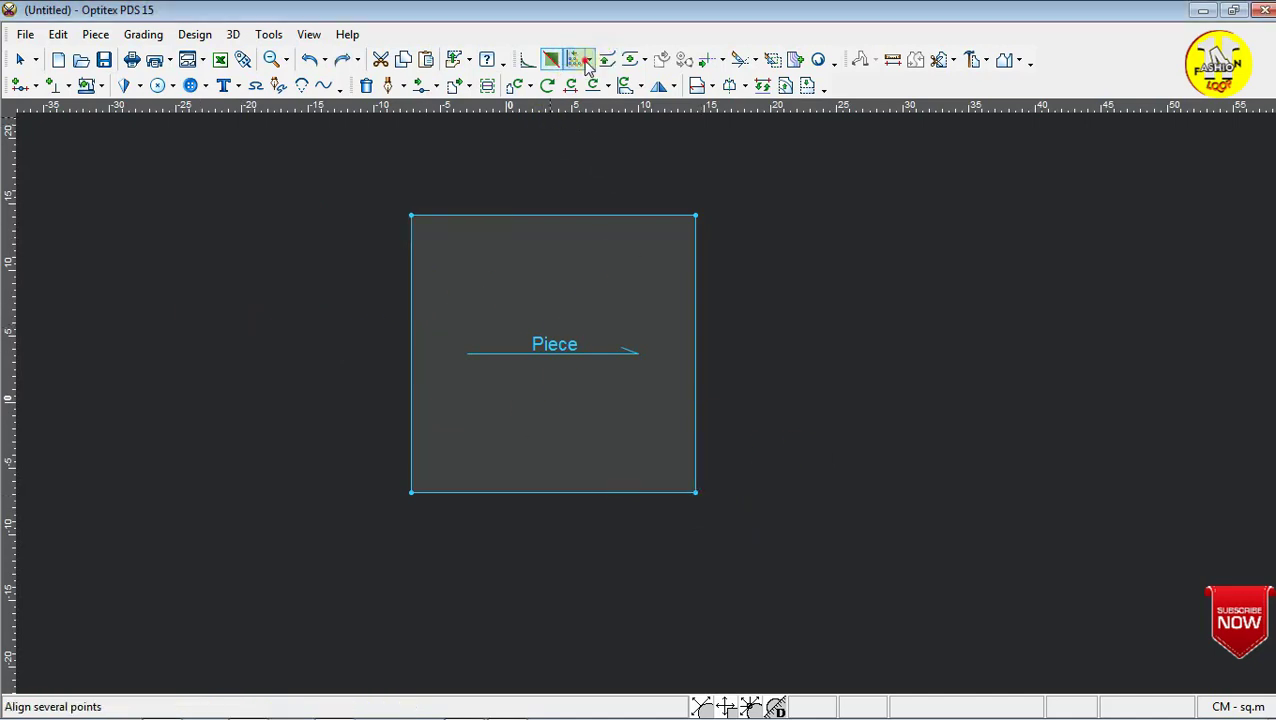
click(587, 62)
click(625, 91)
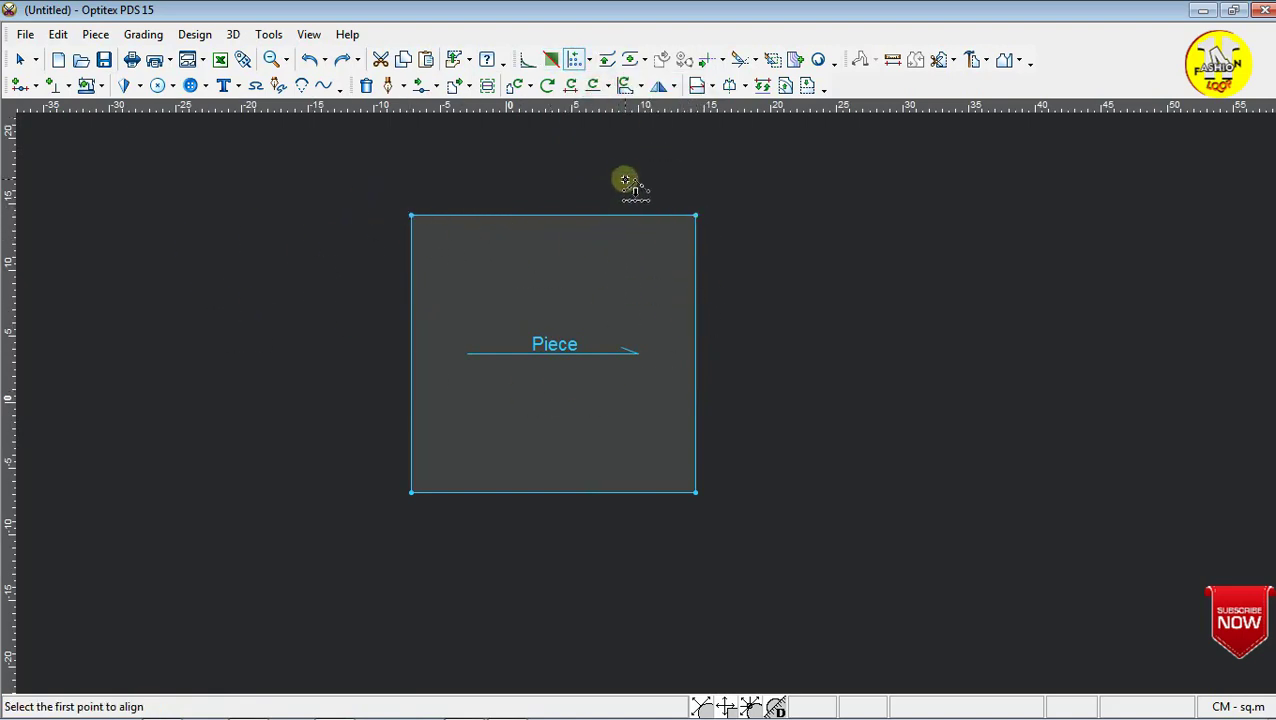
click(587, 62)
click(600, 116)
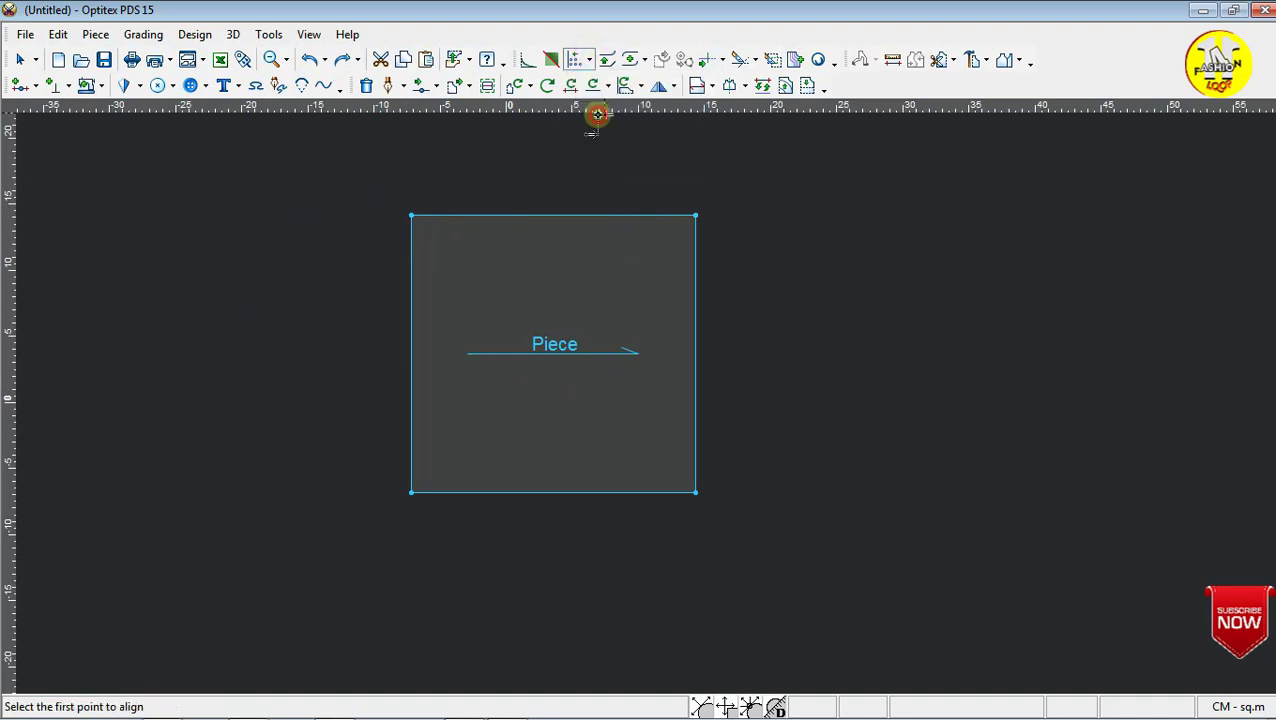
click(412, 216)
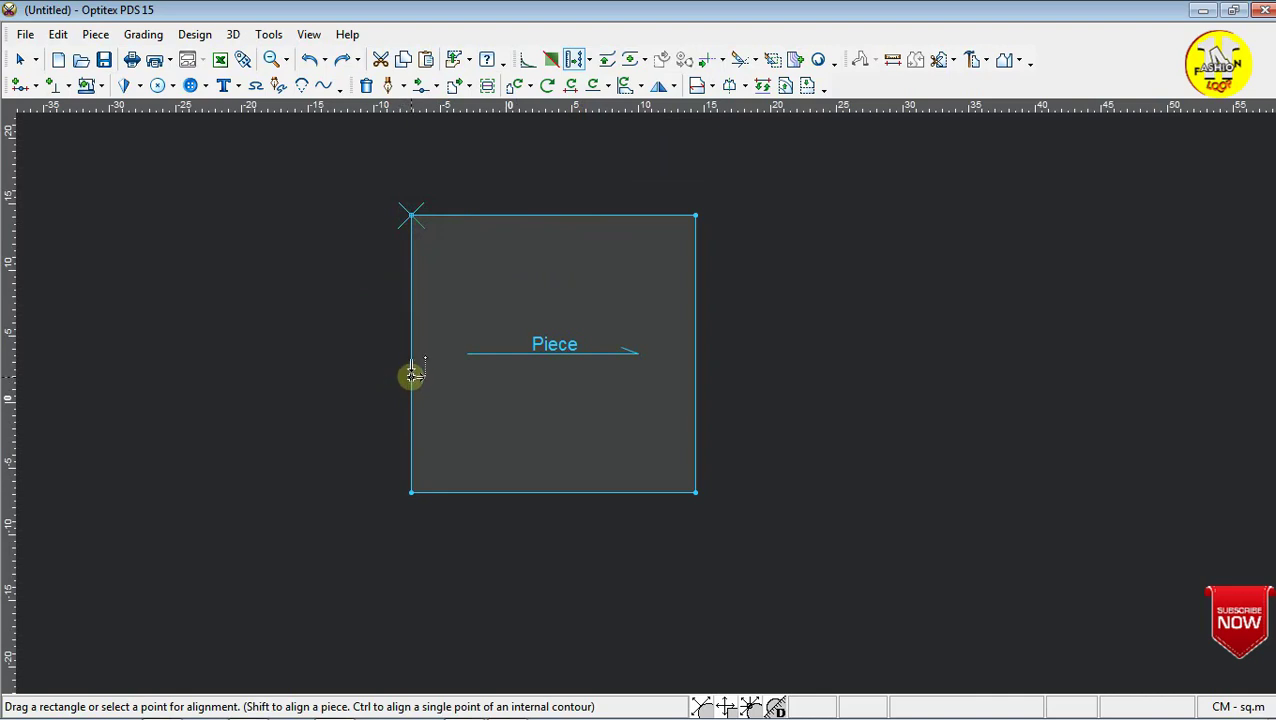
click(410, 497)
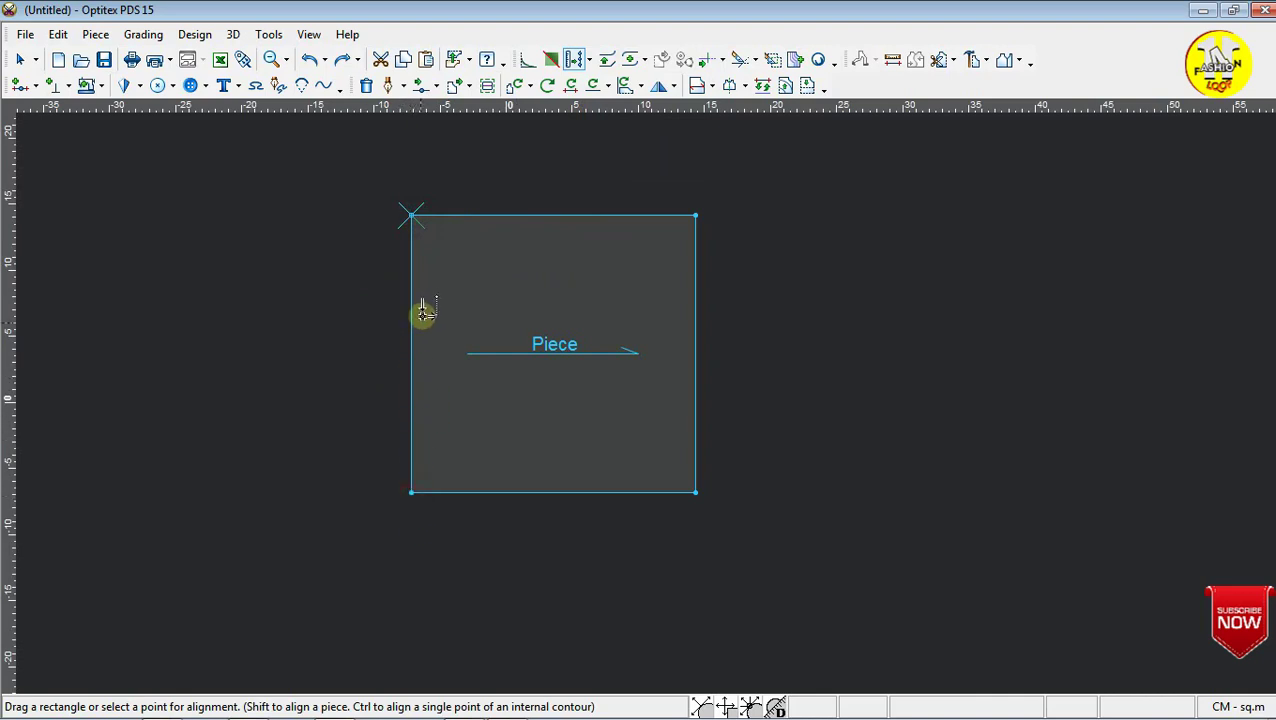
click(411, 216)
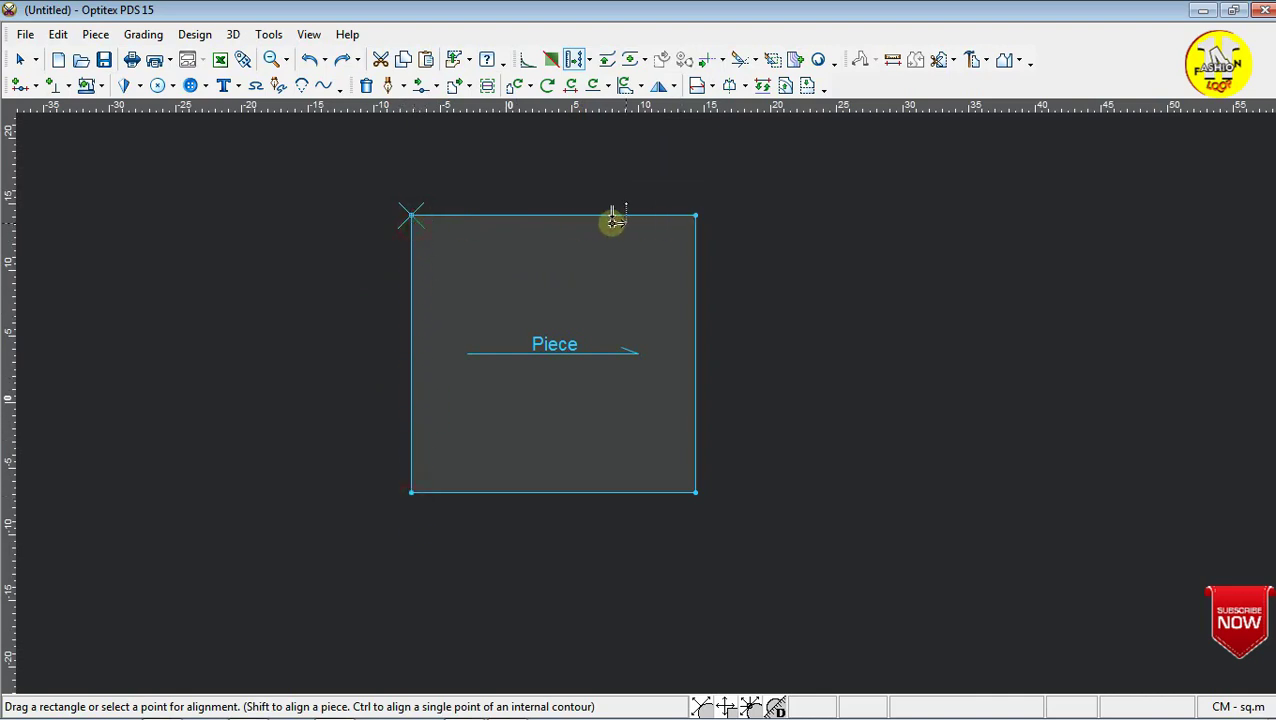
click(732, 224)
click(583, 62)
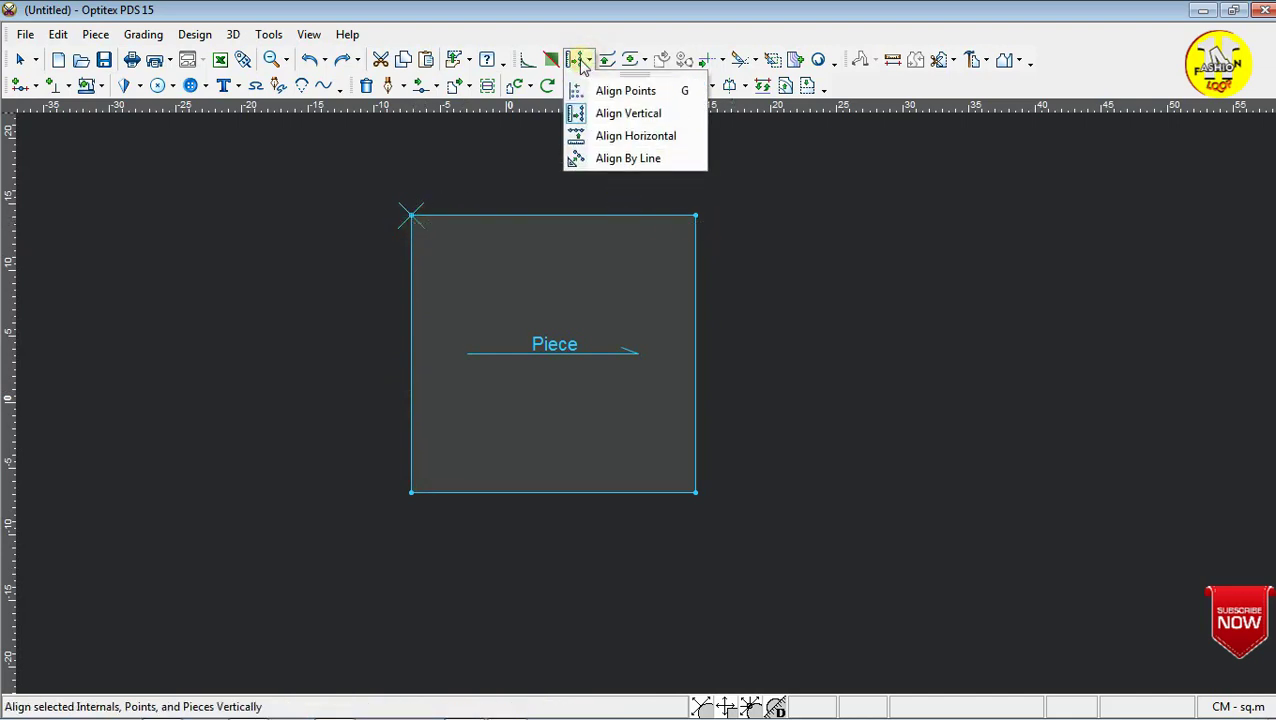
click(626, 90)
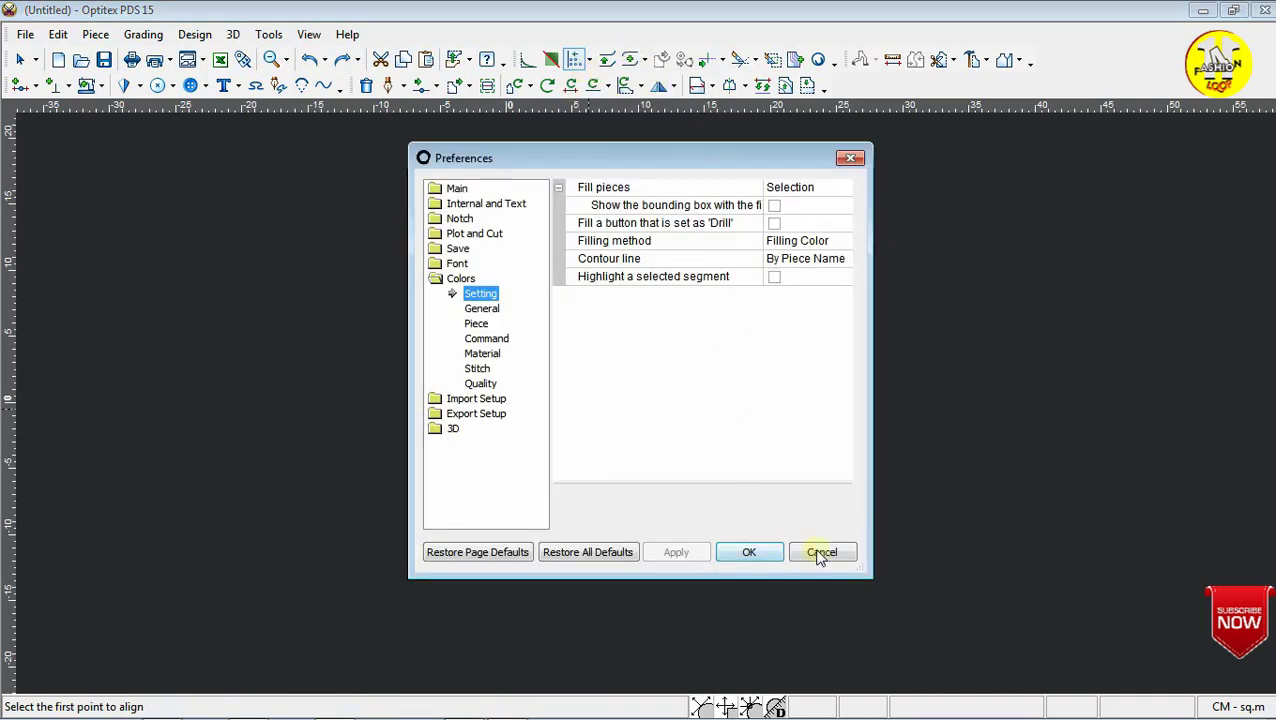
click(820, 551)
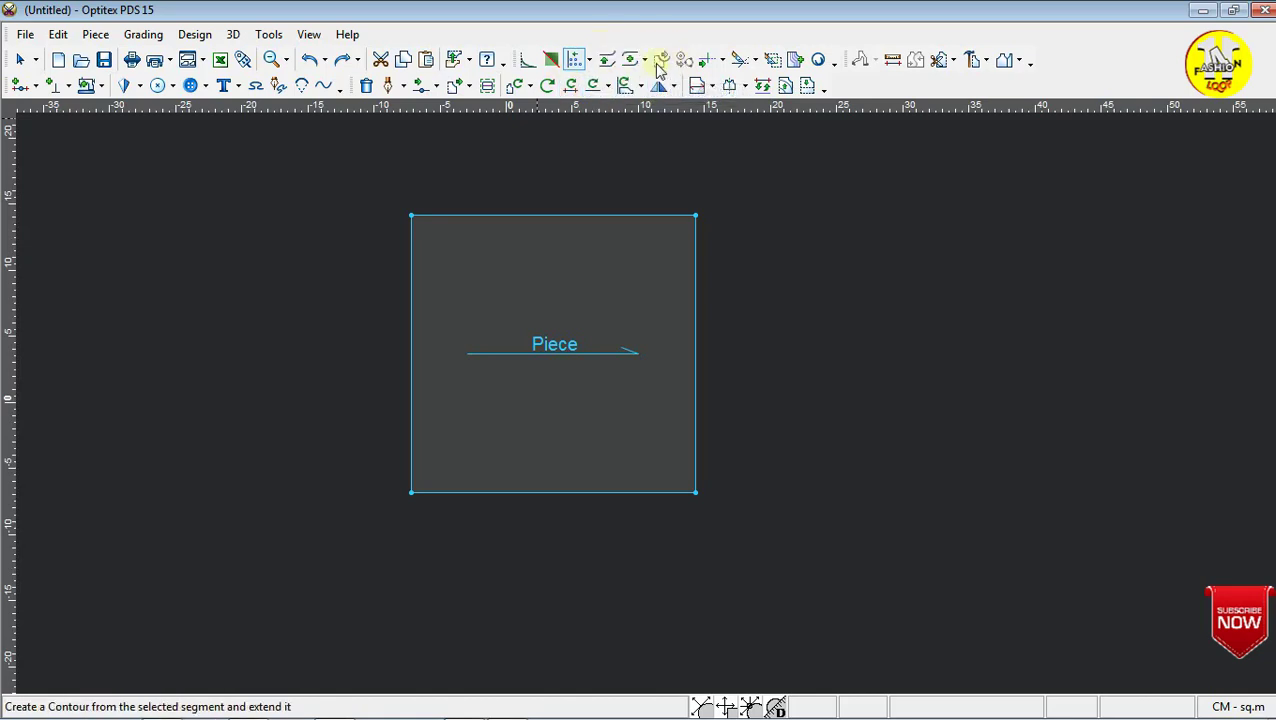
click(899, 63)
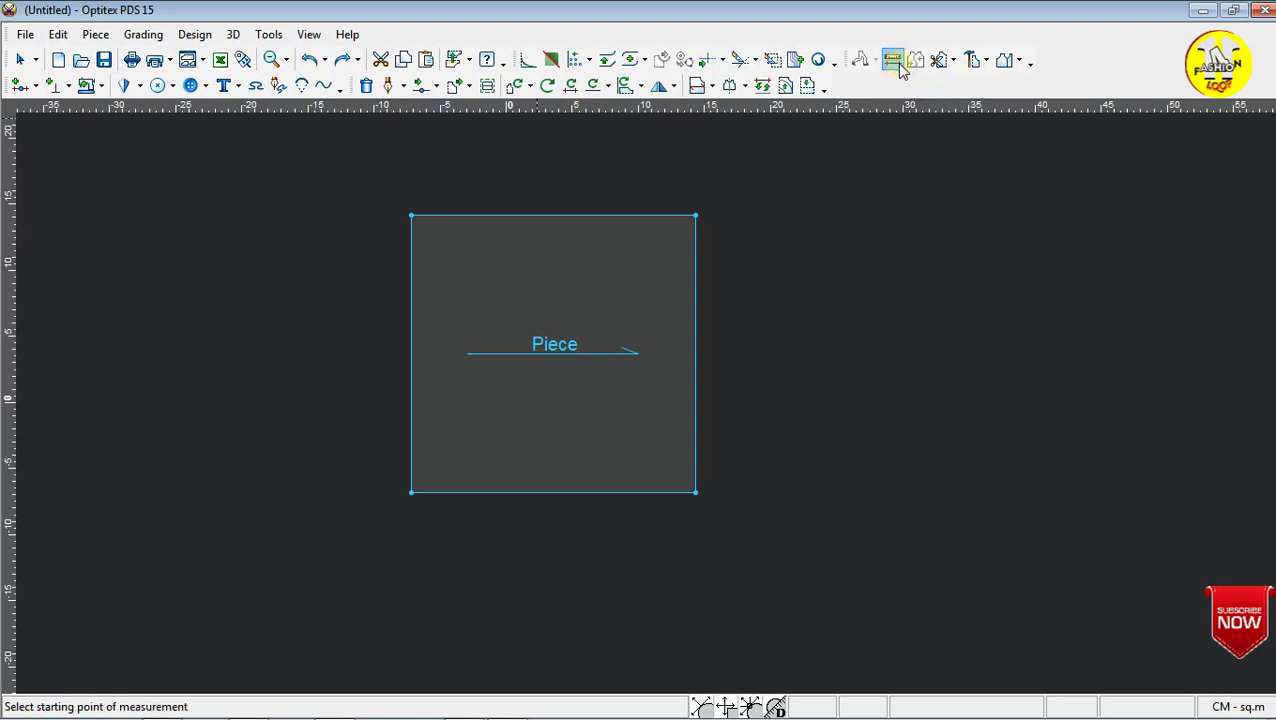
click(413, 216)
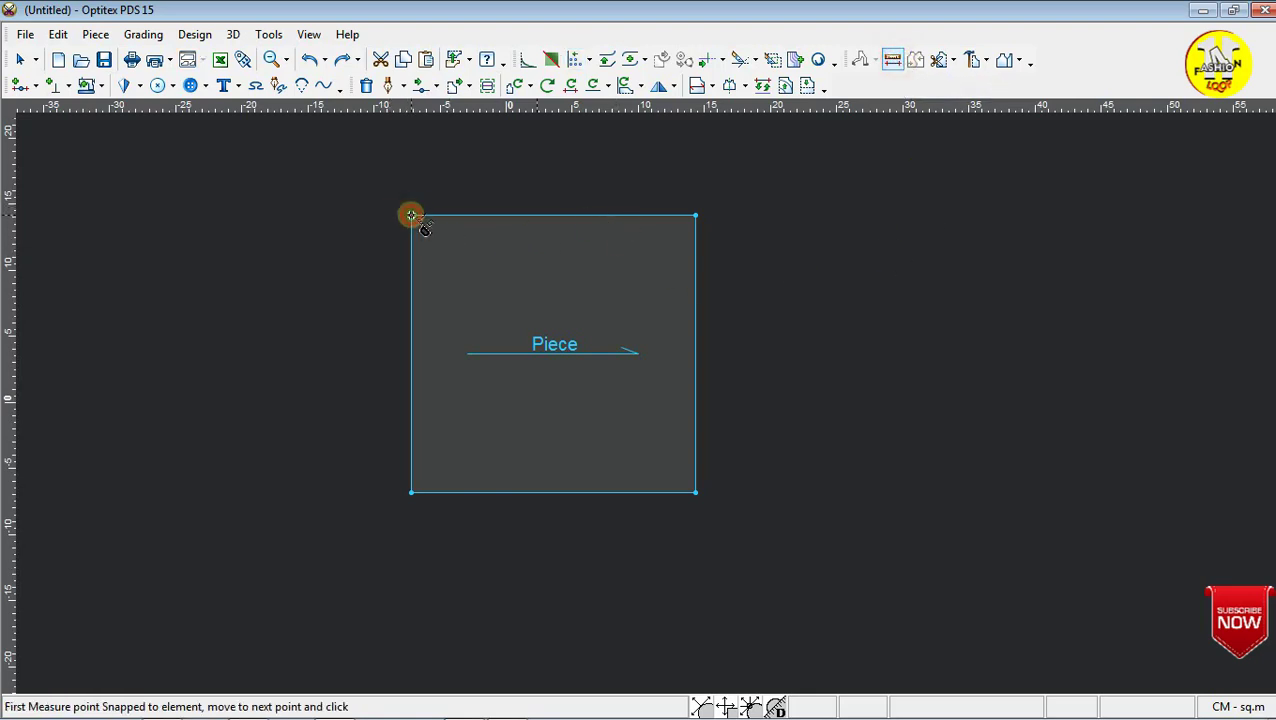
click(414, 492)
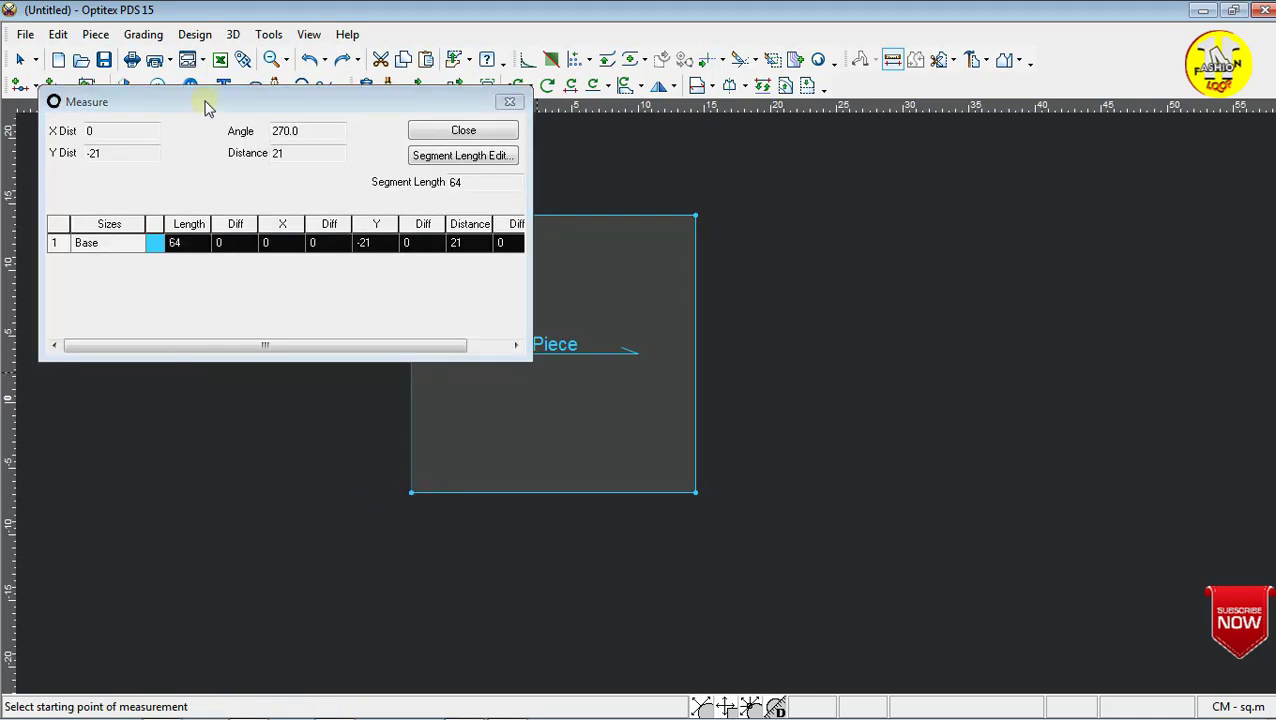
drag(205, 105, 881, 207)
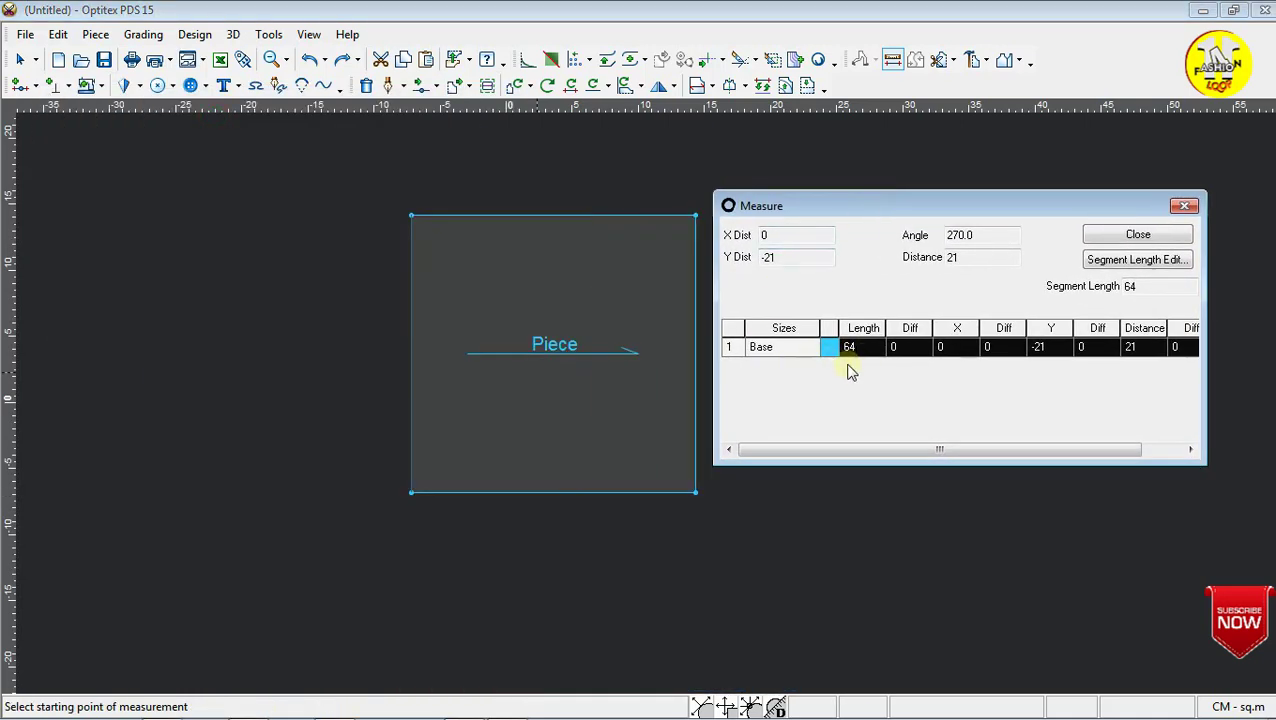
click(866, 352)
click(1184, 207)
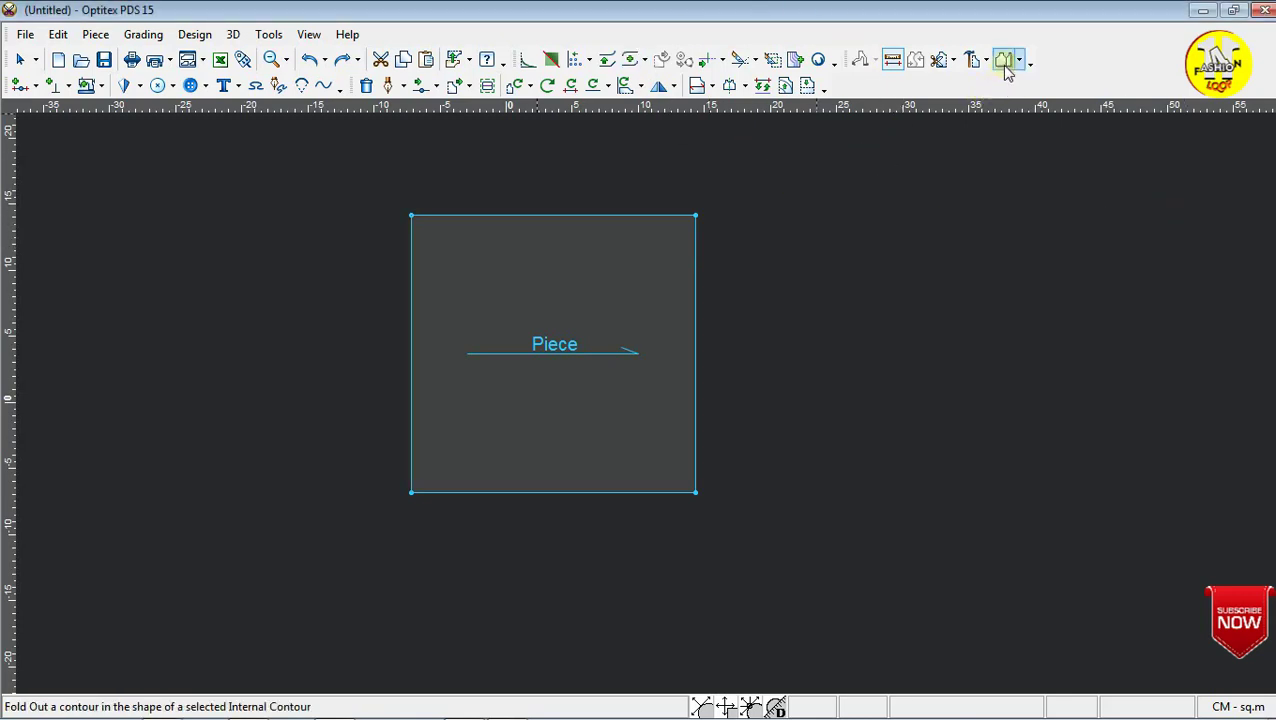
Add a point on the top edge 10 from the top-left corner.
click(35, 86)
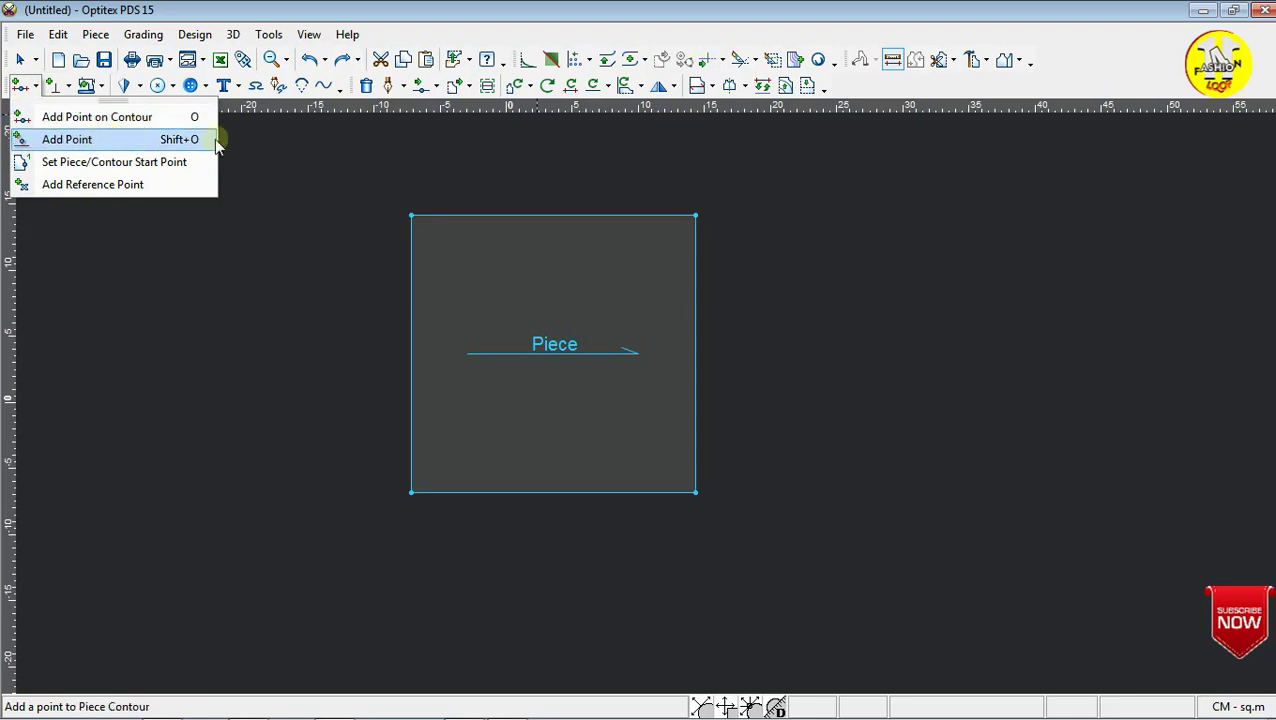
click(216, 256)
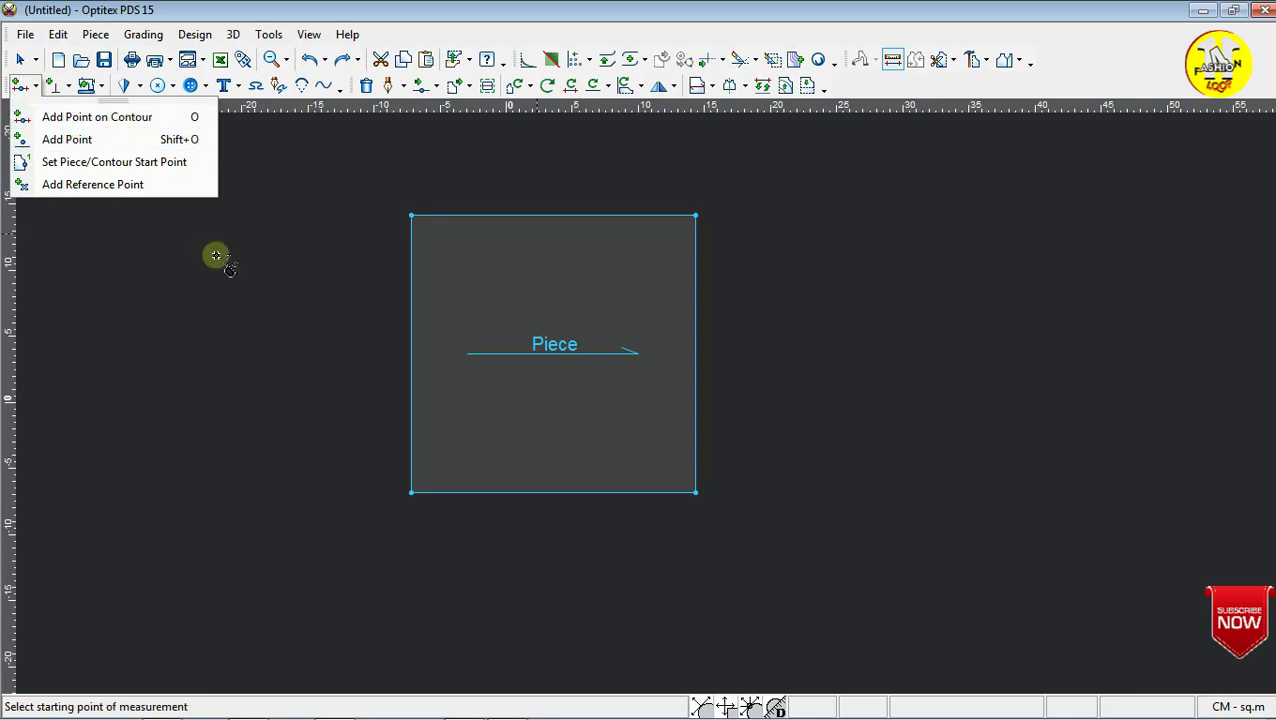
click(67, 119)
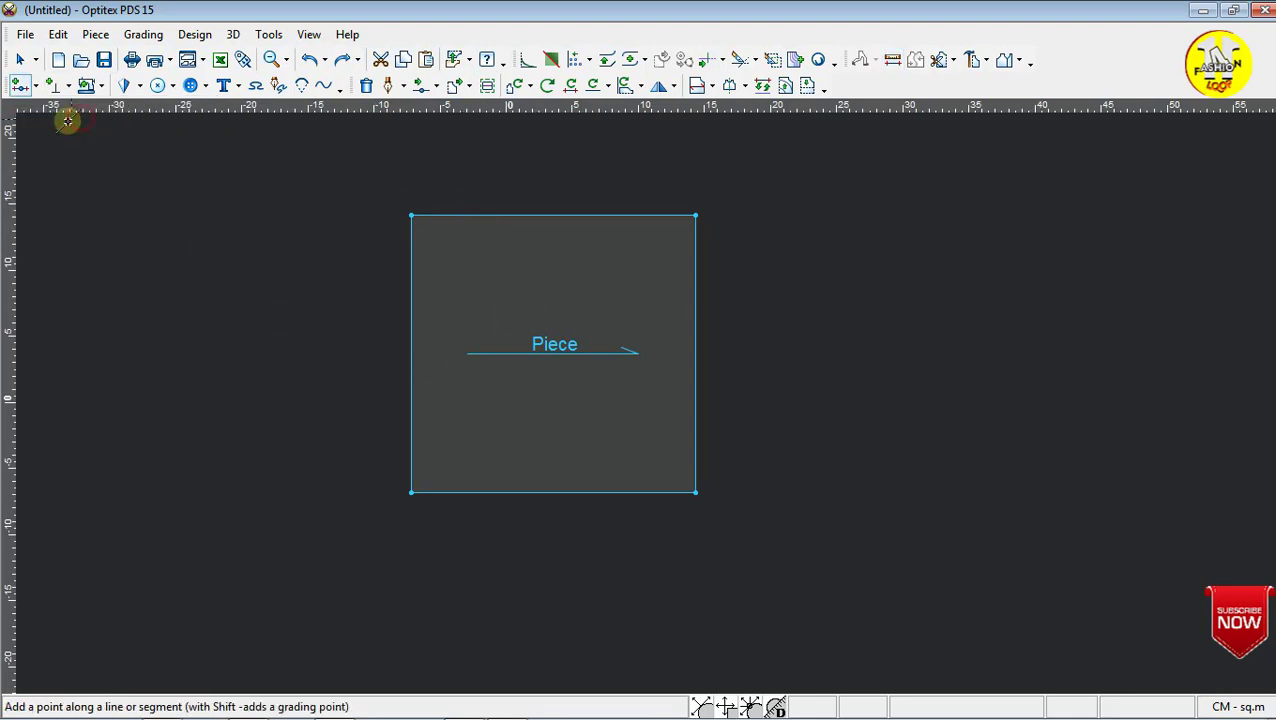
click(481, 214)
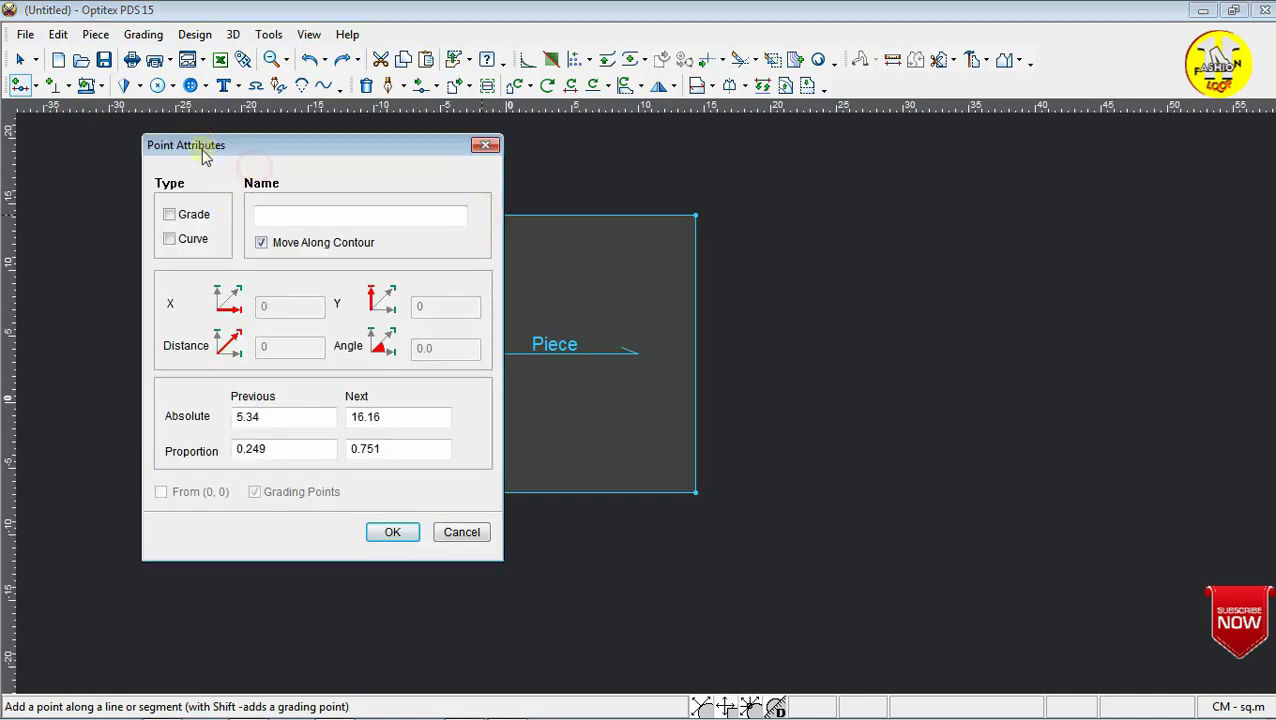
drag(236, 150, 224, 146)
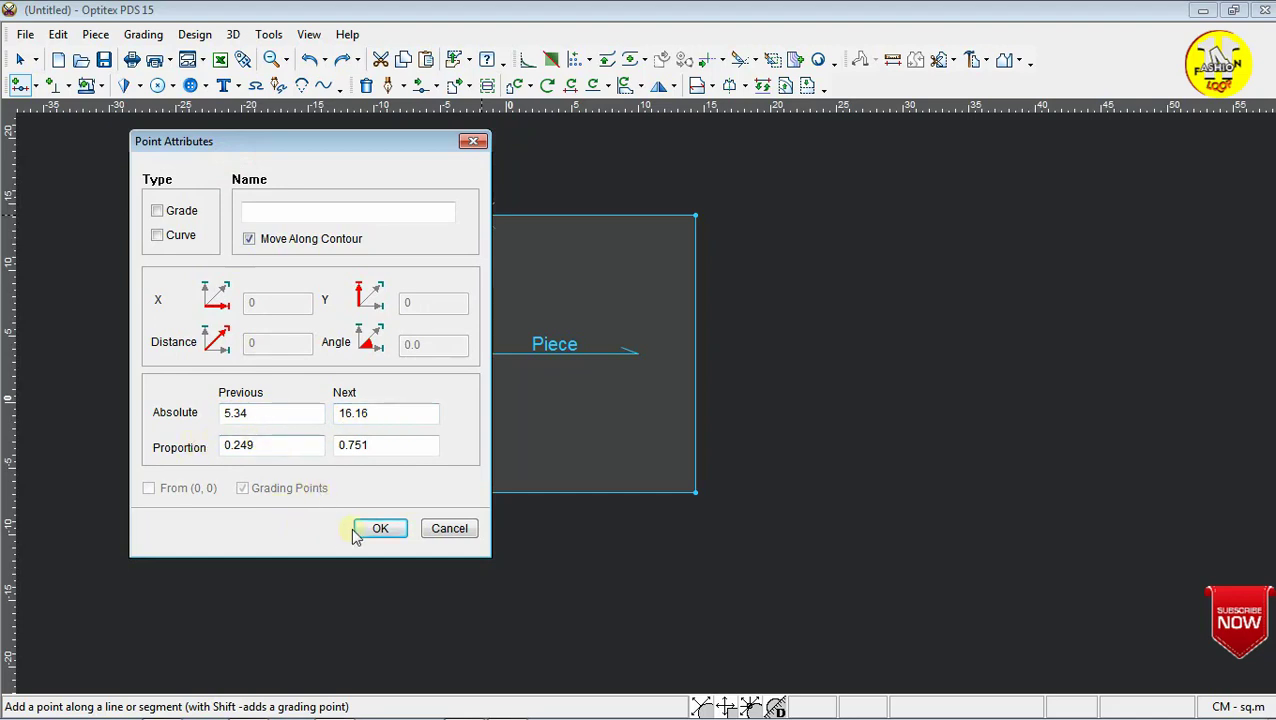
drag(270, 157, 165, 154)
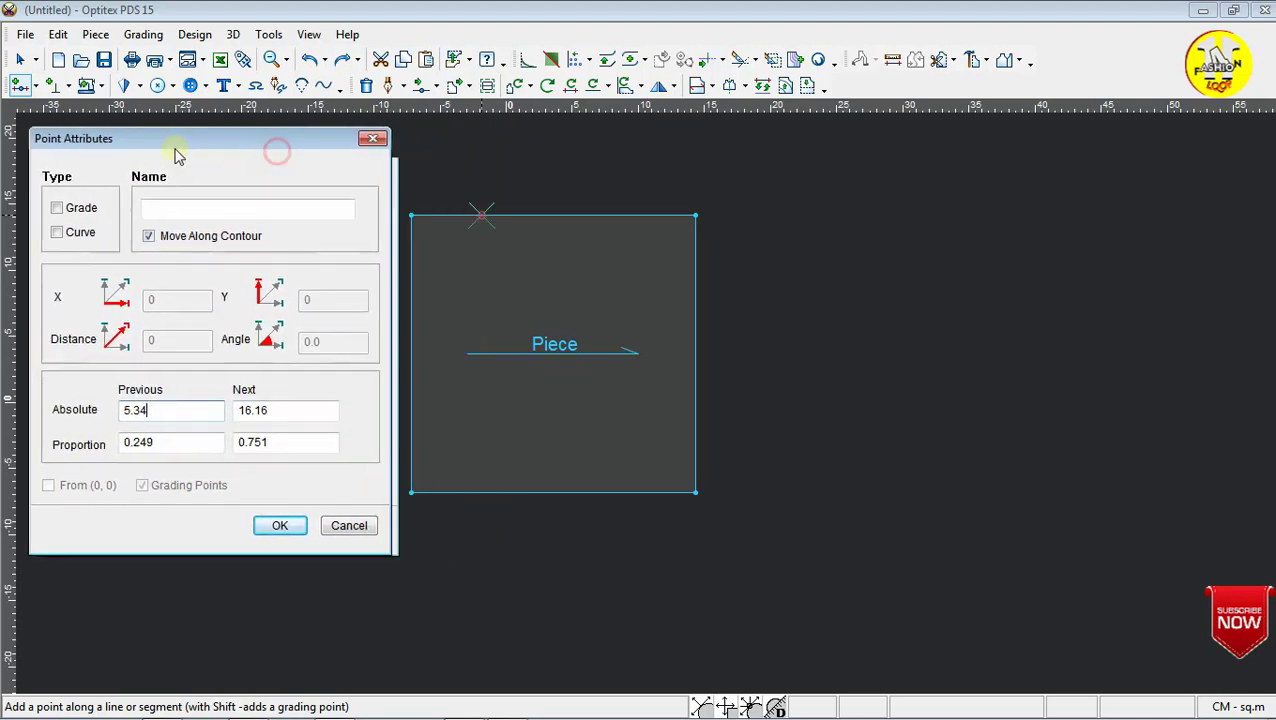
key(BackSpace)
key(BackSpace)
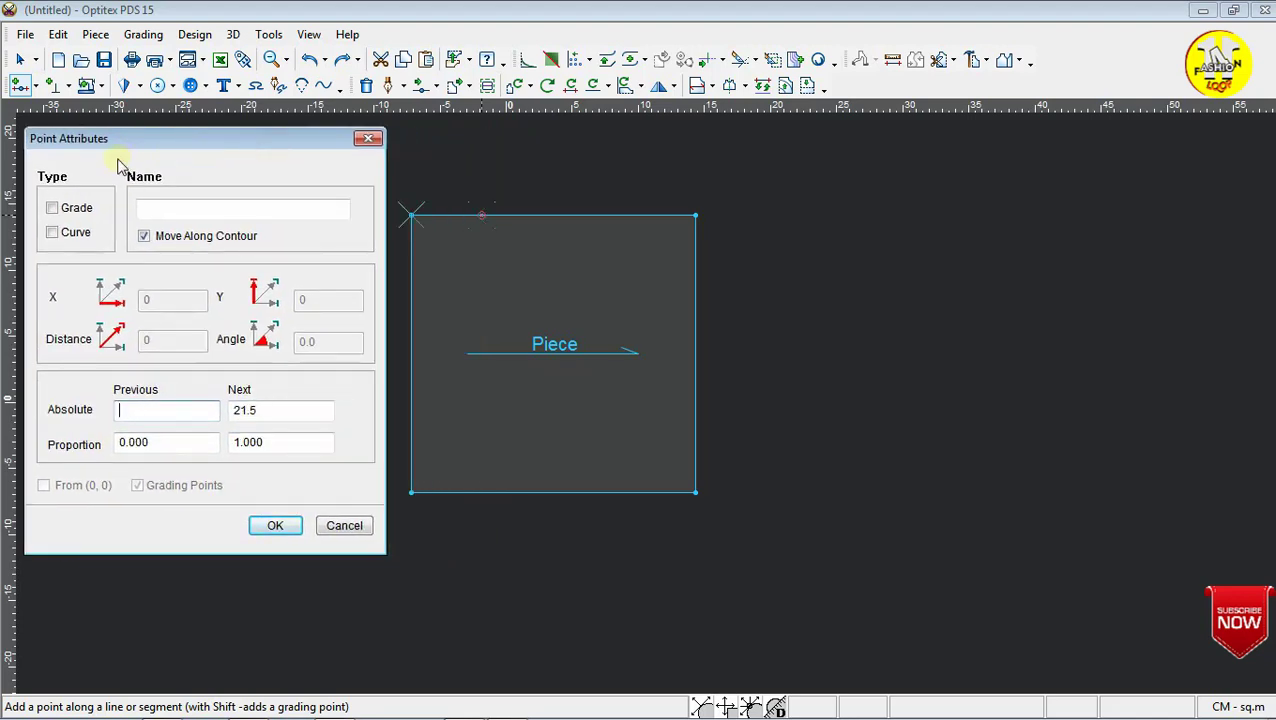
text(10)
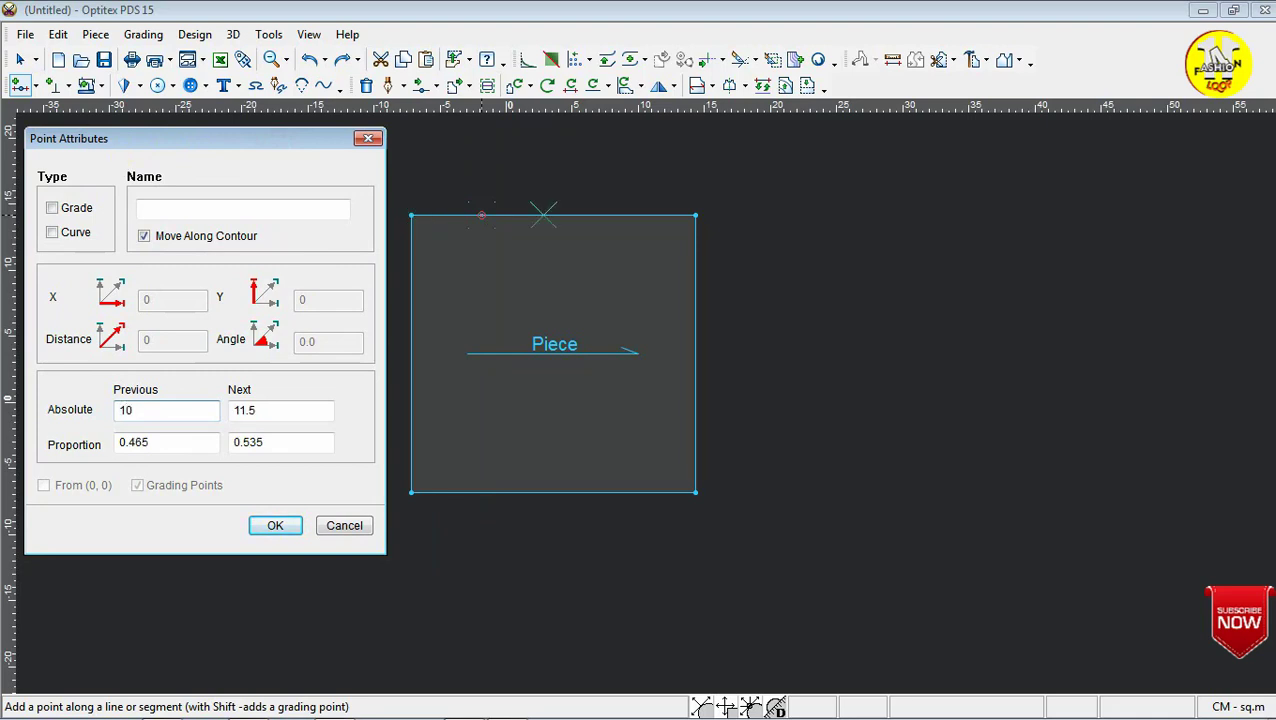
key(Return)
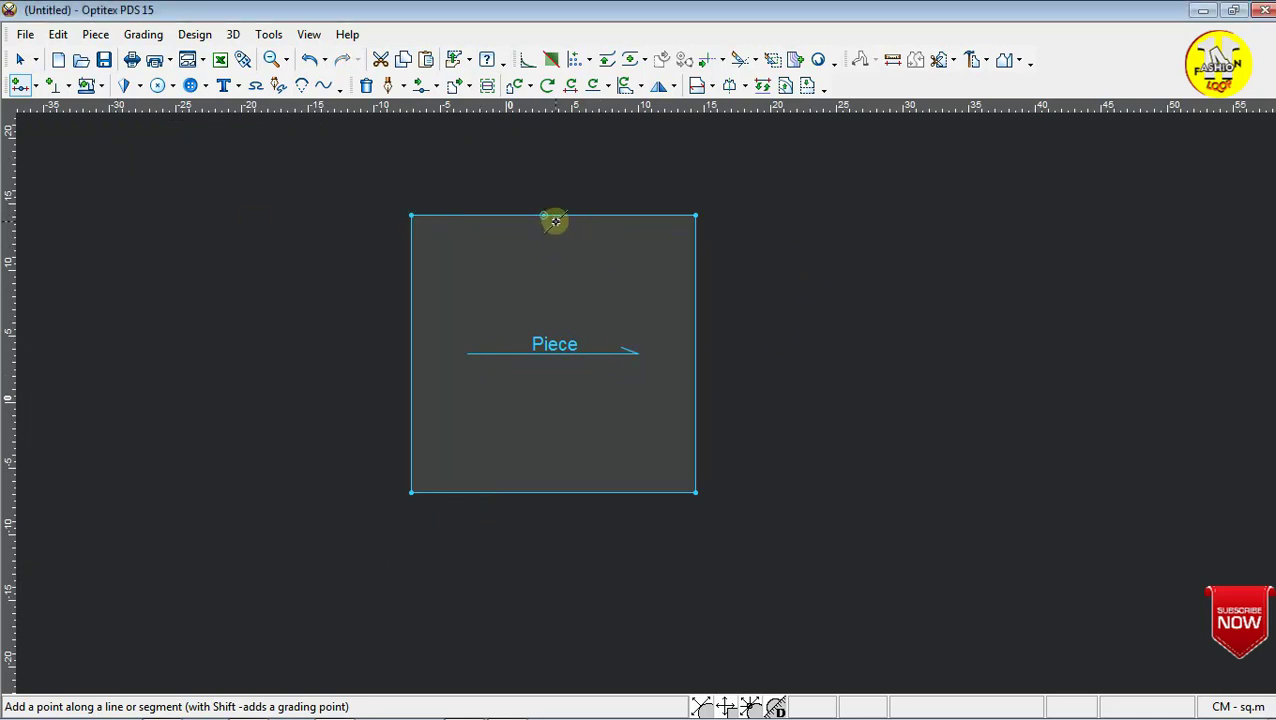
Add a second point on the right edge, 10 from the next corner.
click(411, 215)
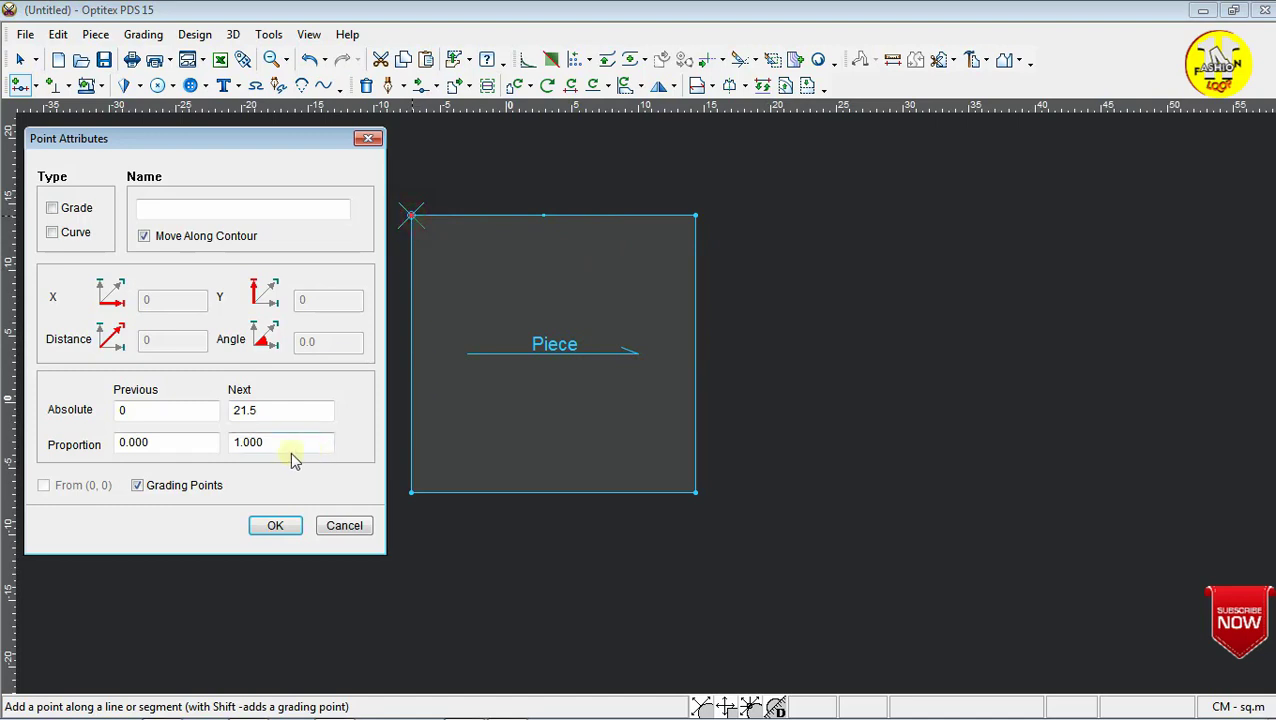
drag(266, 409, 237, 412)
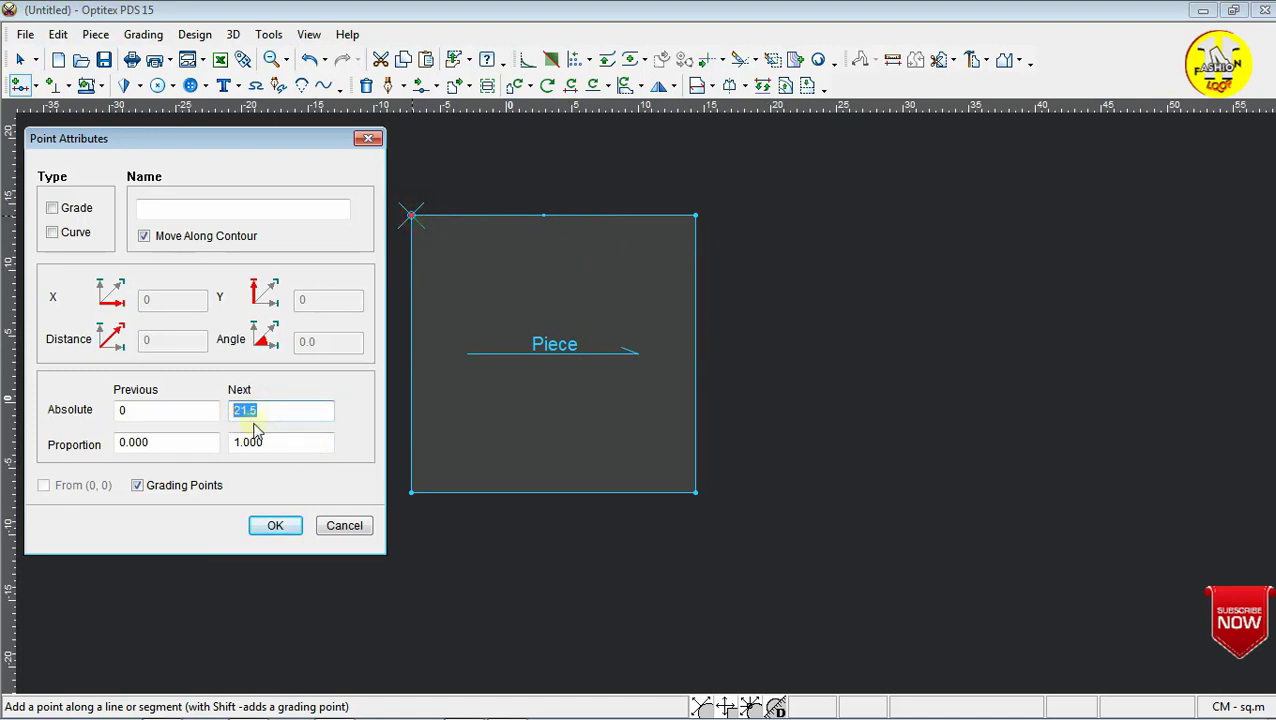
key(BackSpace)
text(10)
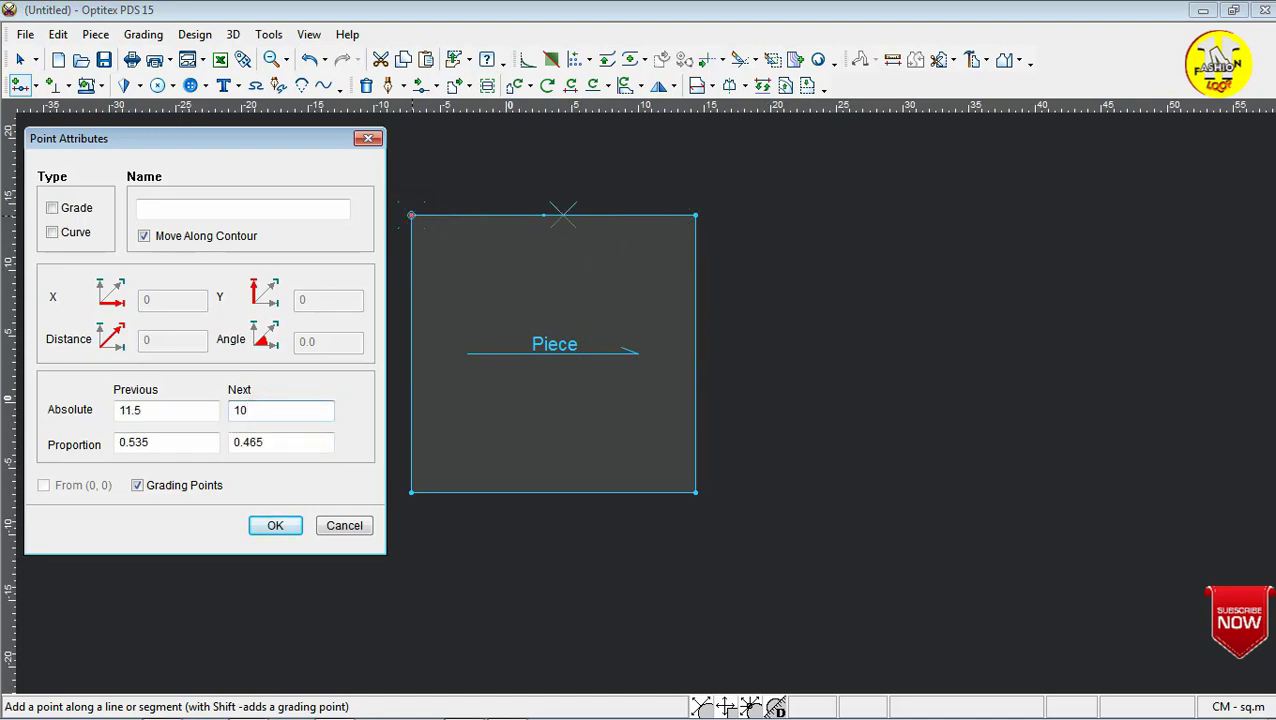
key(BackSpace)
key(BackSpace)
text(10)
key(Return)
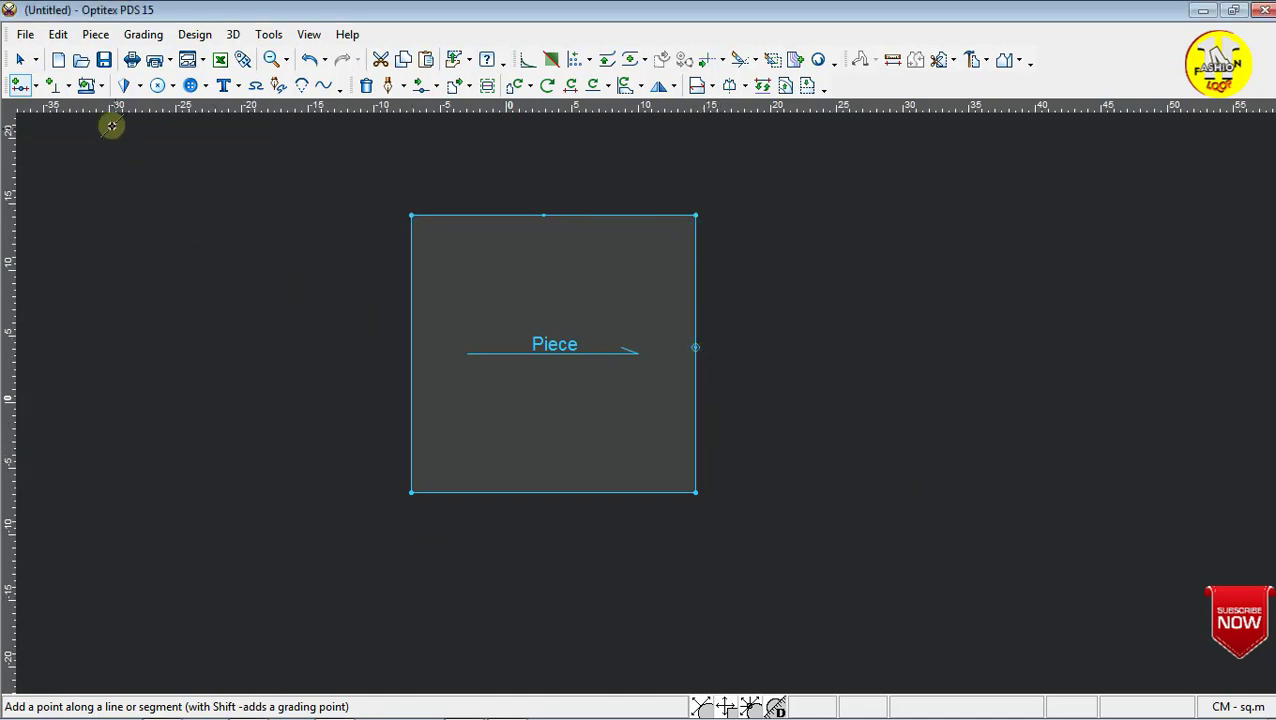
click(68, 86)
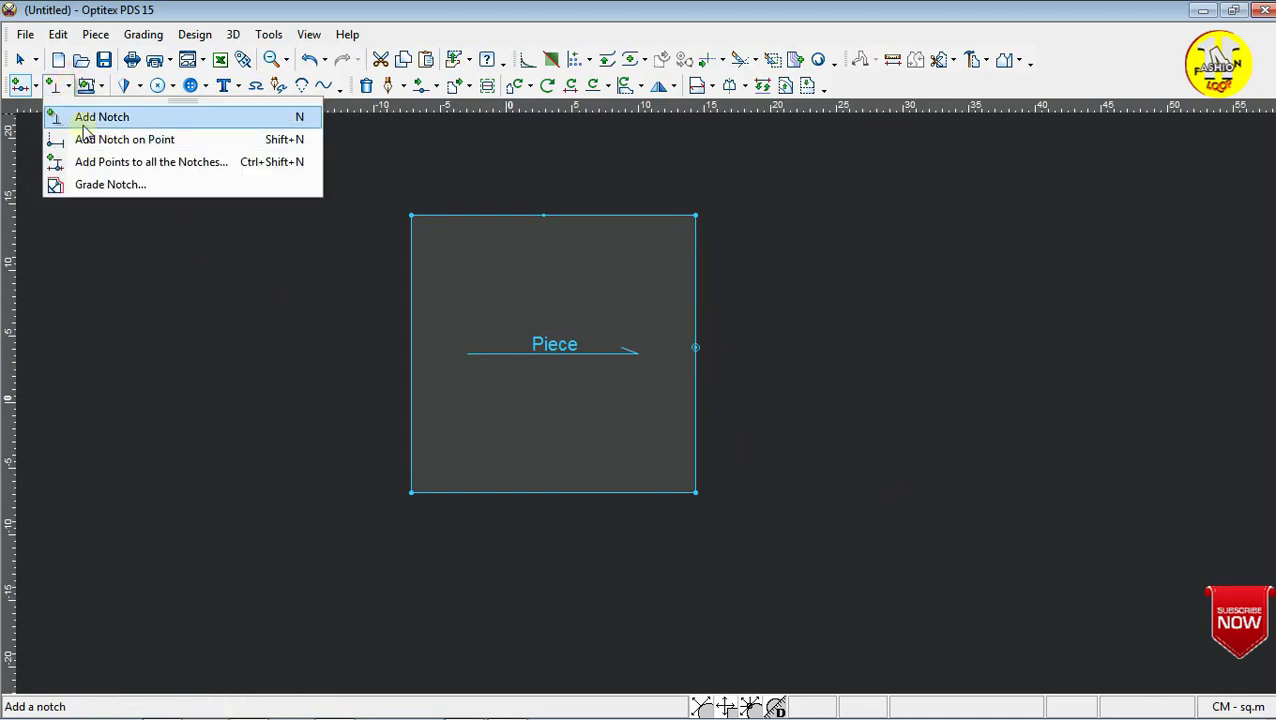
Add a notch on the piece's left edge and return to plain selection.
click(84, 120)
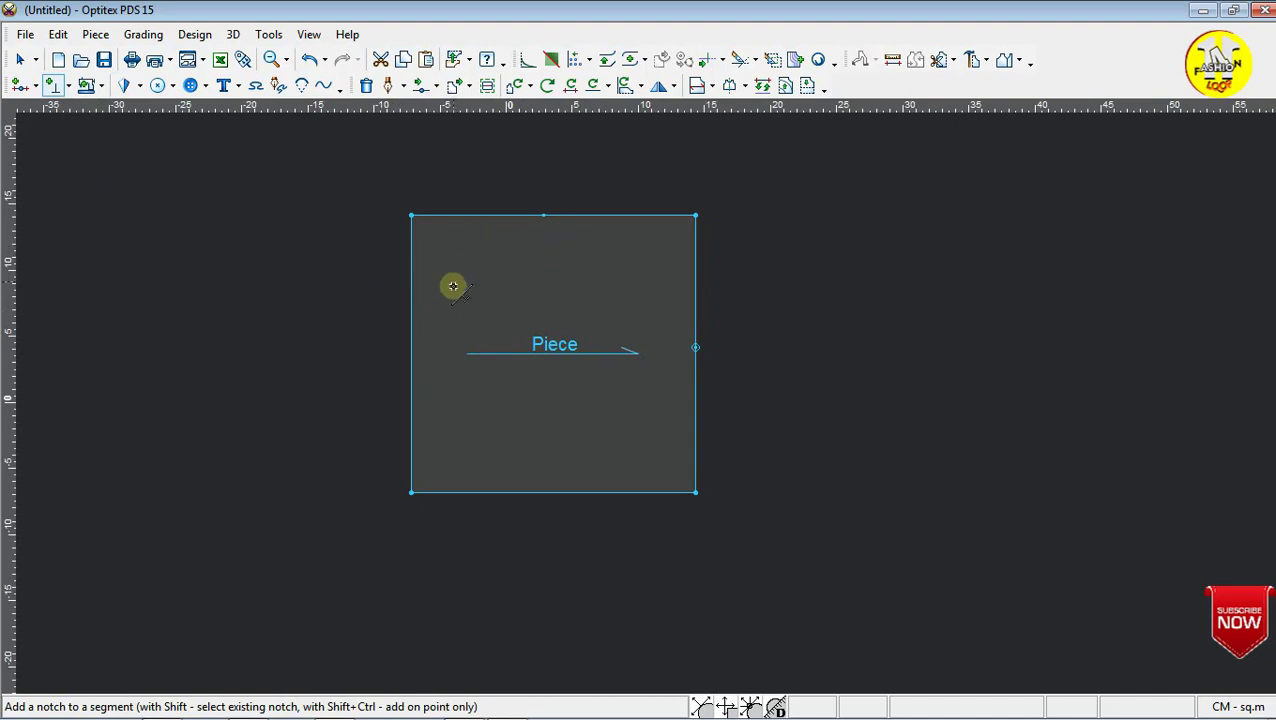
click(409, 317)
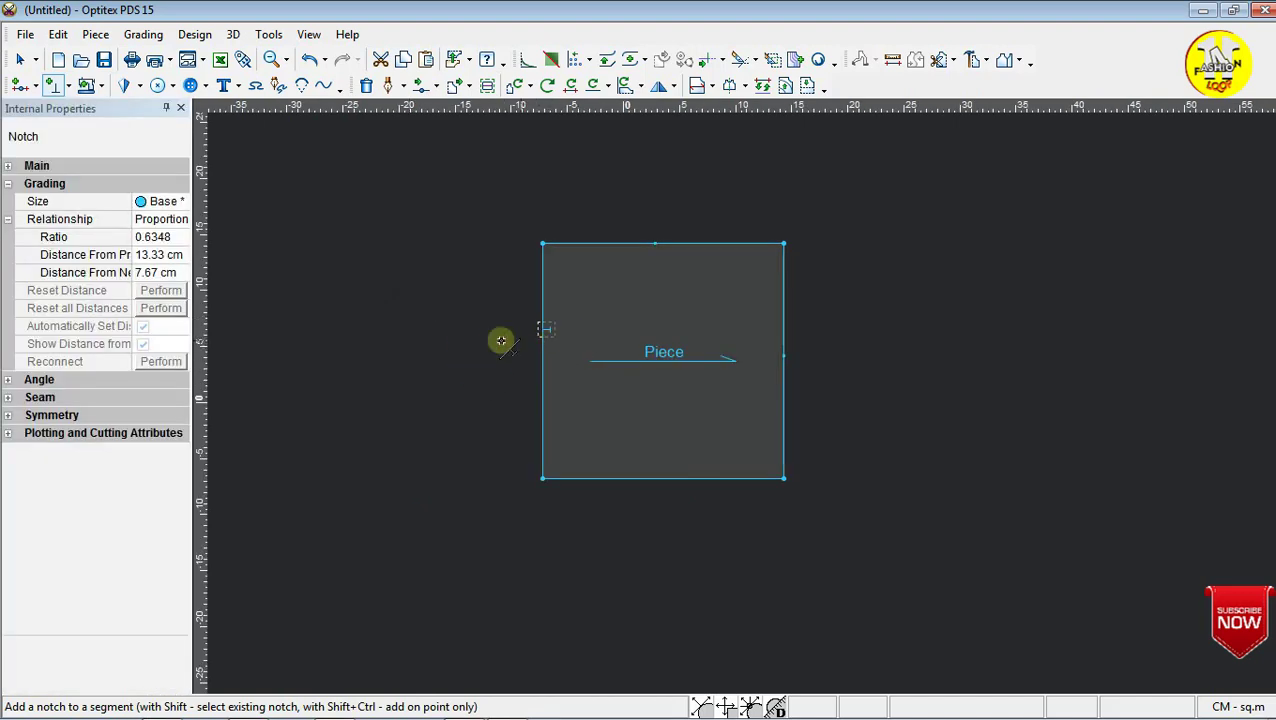
click(181, 110)
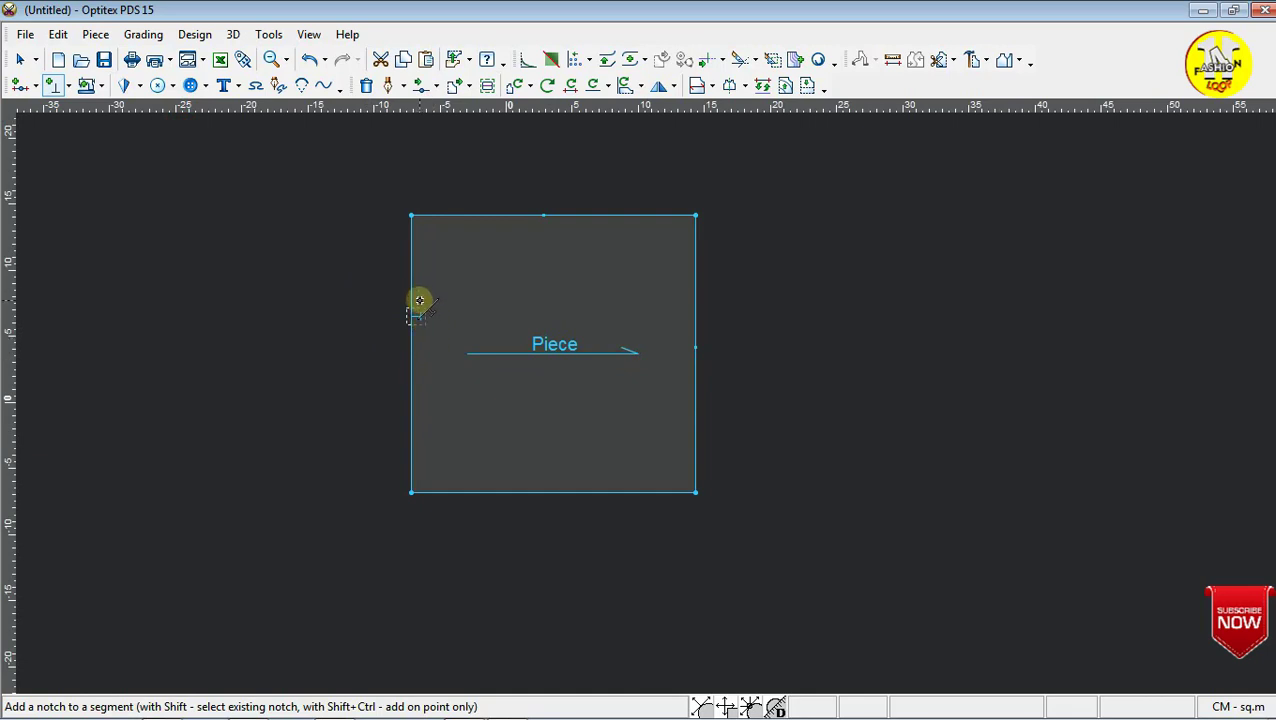
click(35, 60)
click(62, 90)
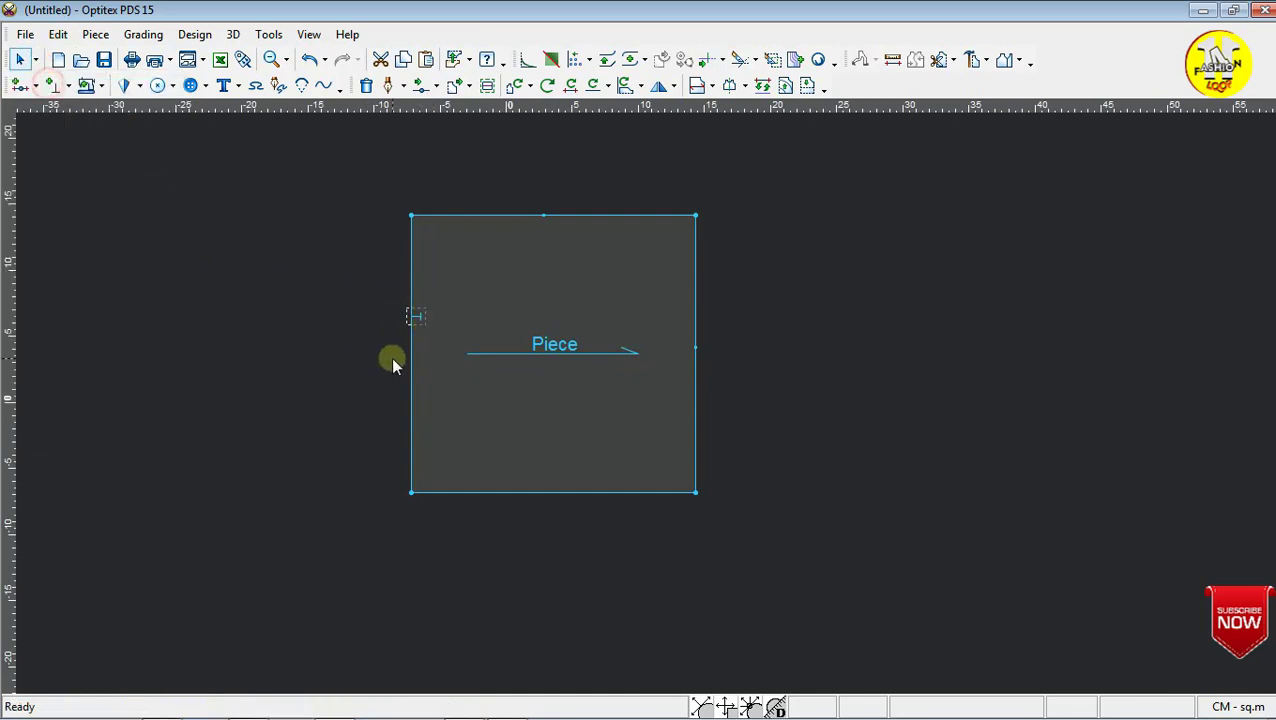
Add a second notch lower on the left edge, about 8.18 cm from the corner.
scroll(650, 401, down, 2)
scroll(646, 394, up, 3)
scroll(646, 394, up, 2)
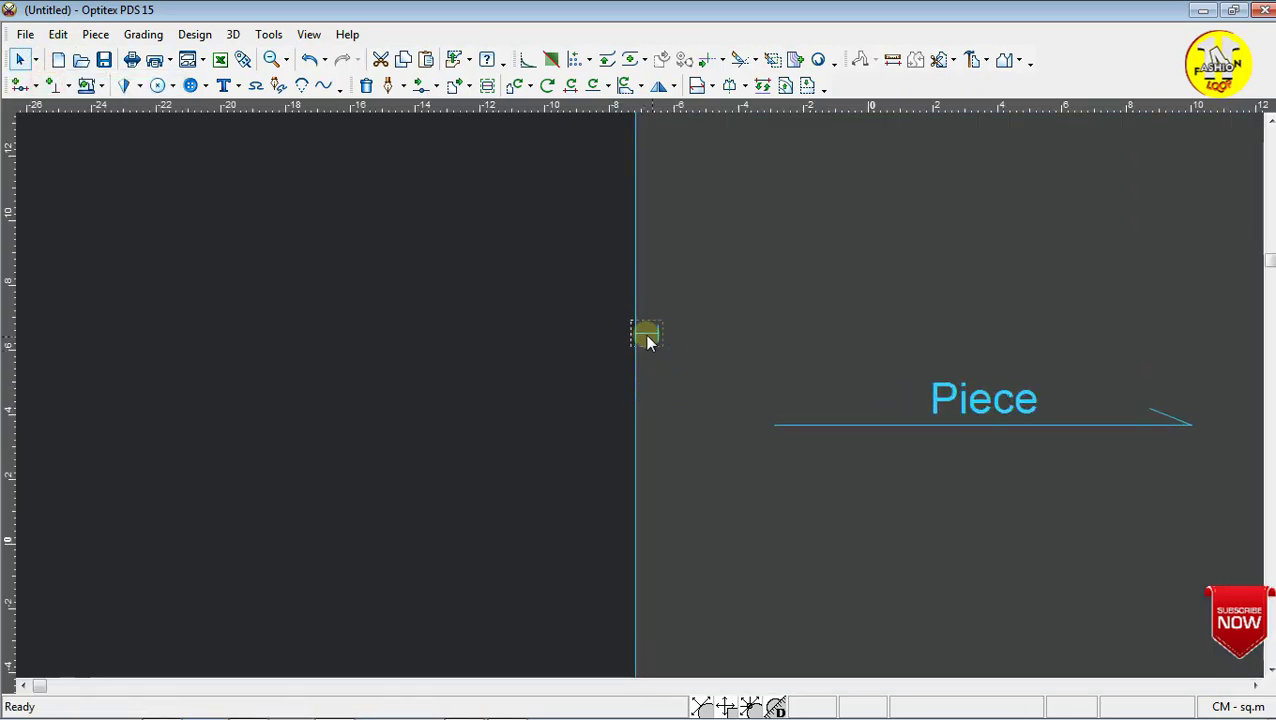
scroll(638, 395, down, 2)
click(67, 86)
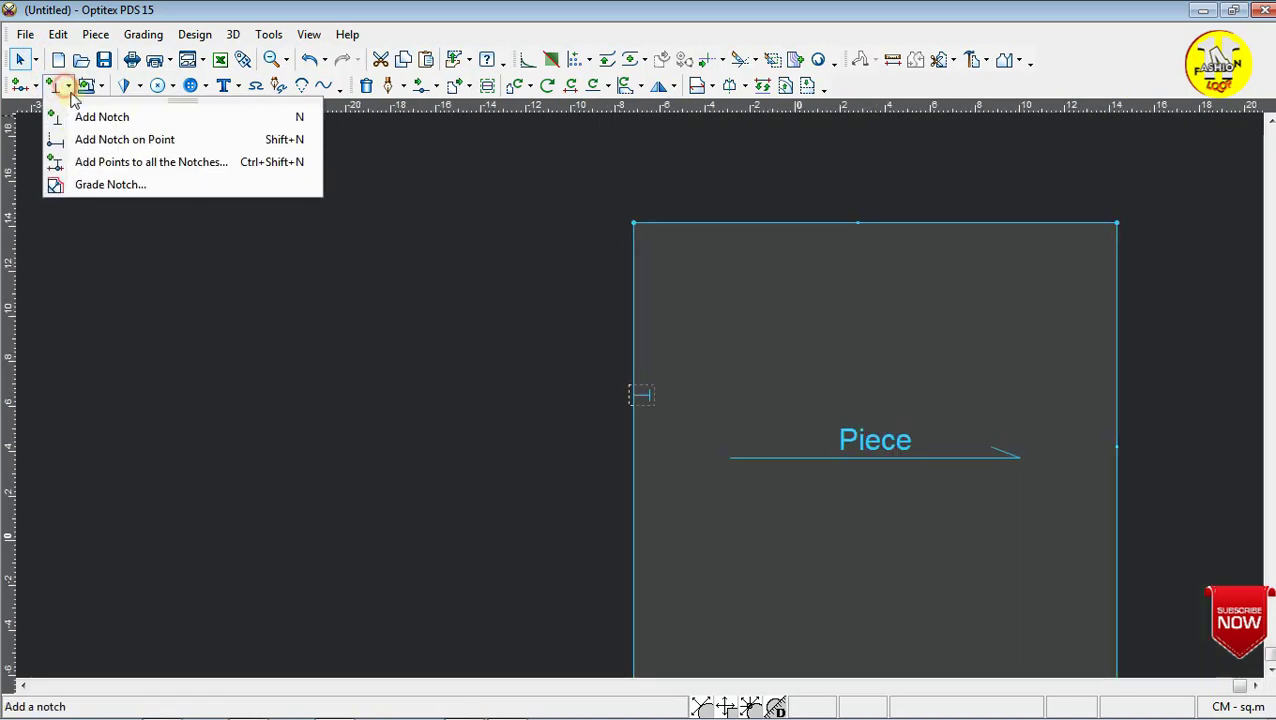
click(85, 114)
click(628, 513)
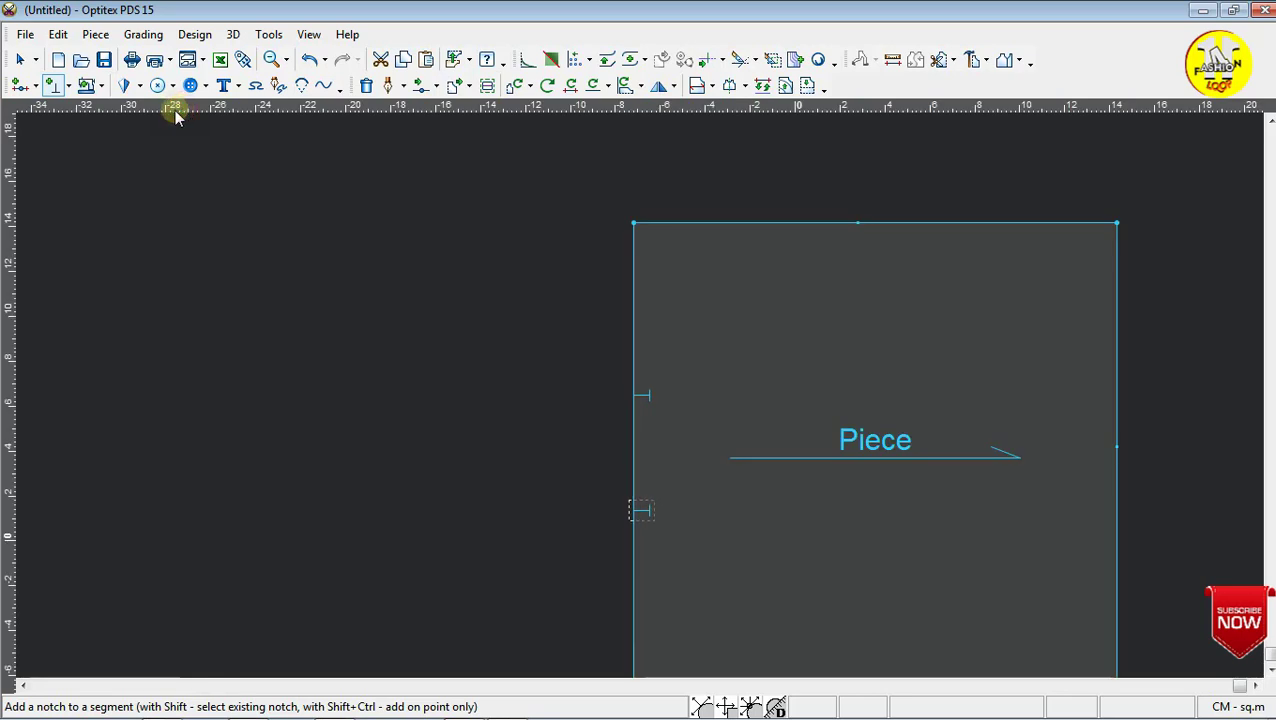
click(101, 86)
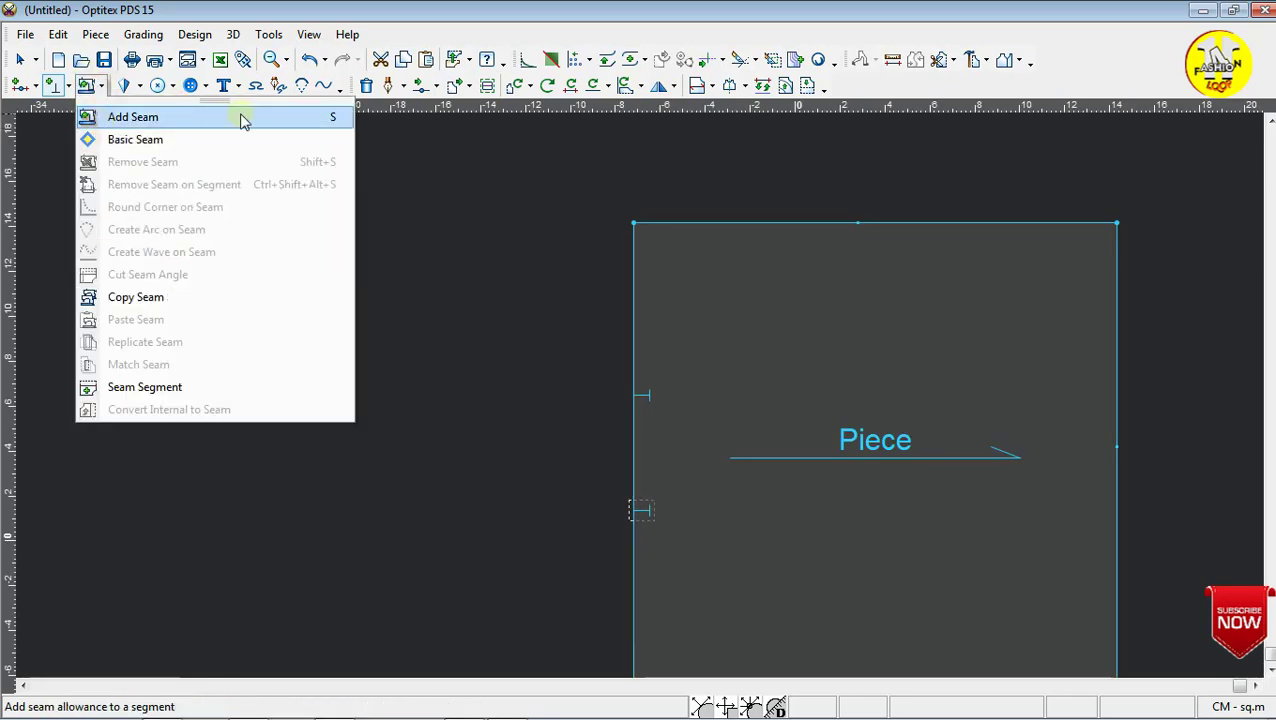
Add a 2 cm seam width from the top-left to the top-right corner.
click(178, 118)
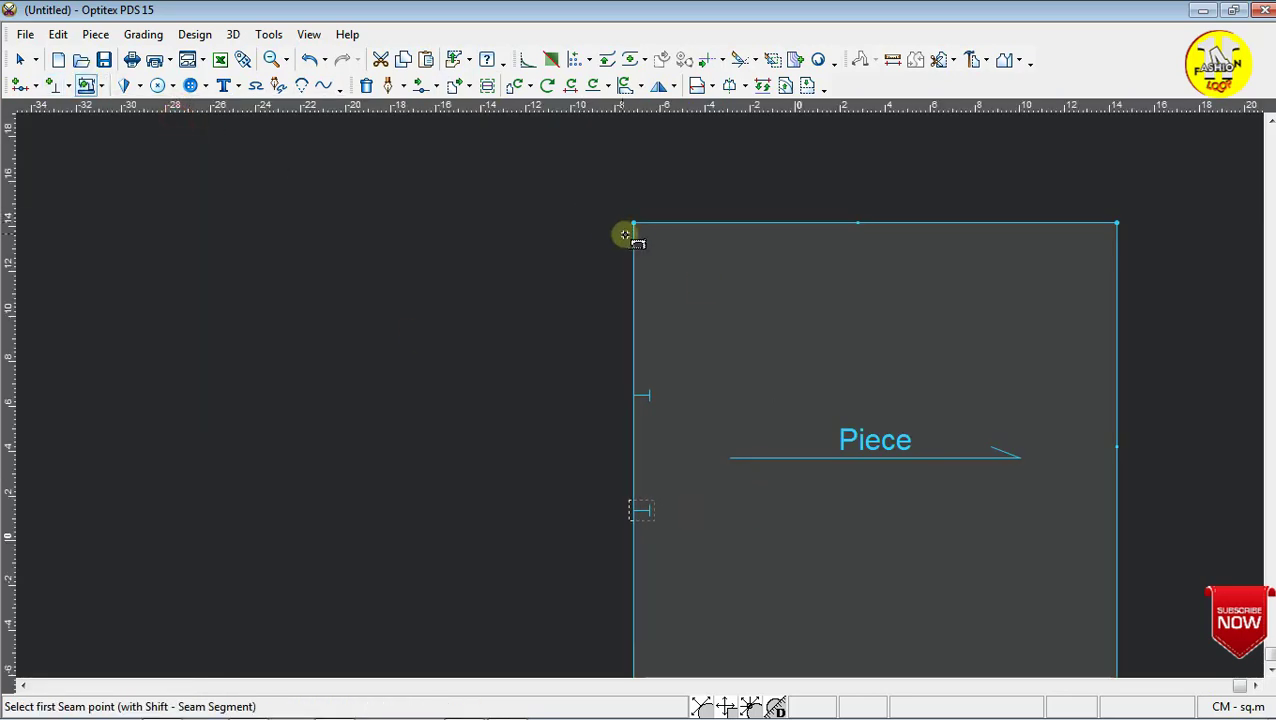
drag(632, 224, 1117, 229)
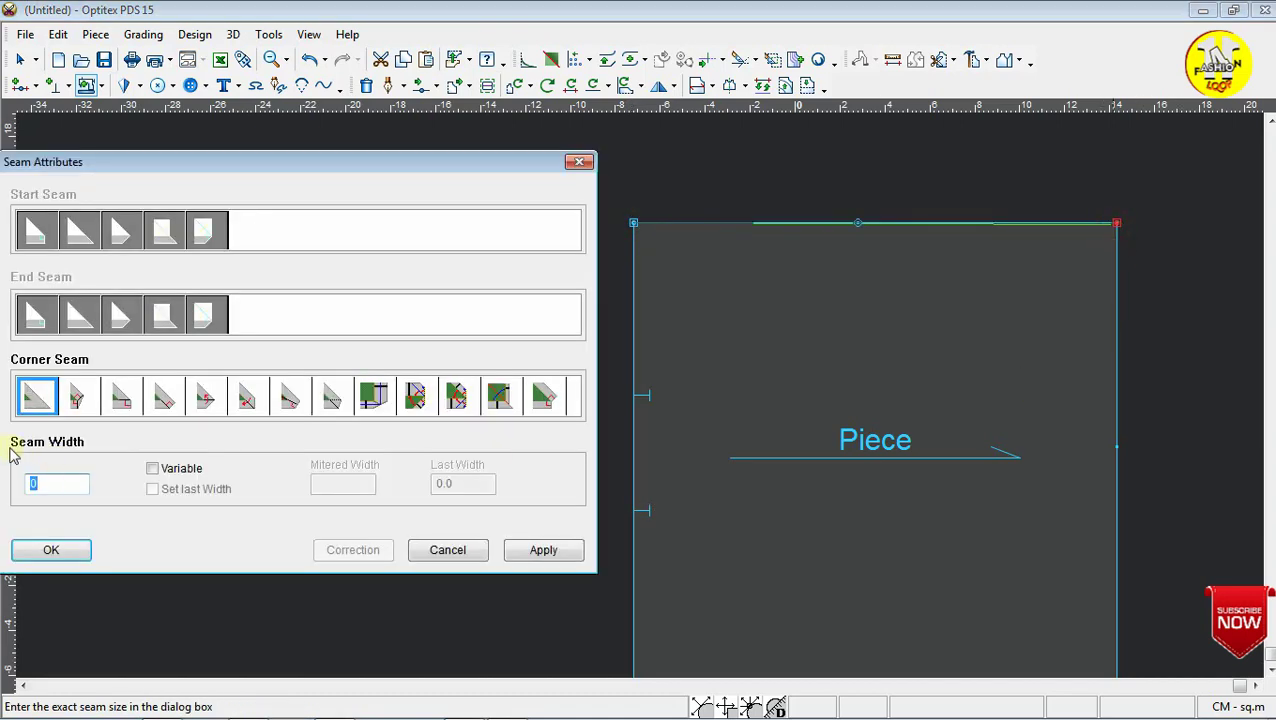
drag(192, 186, 623, 191)
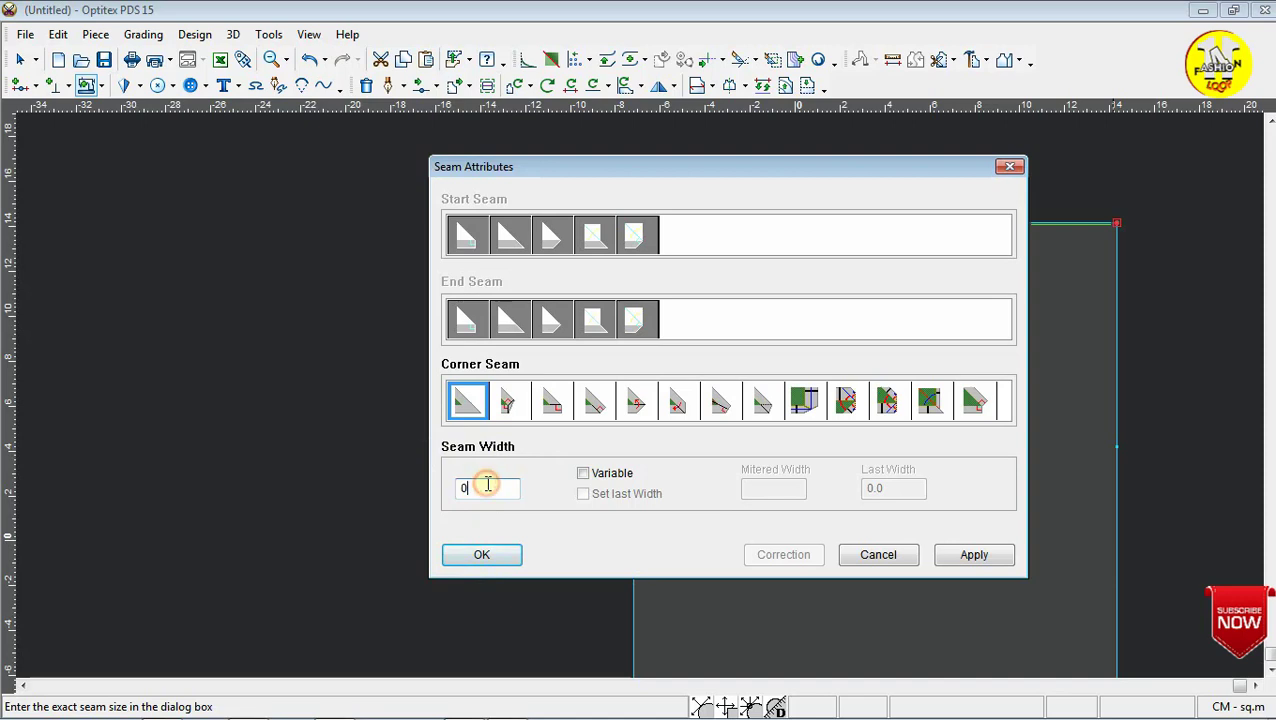
key(BackSpace)
text(2)
key(Return)
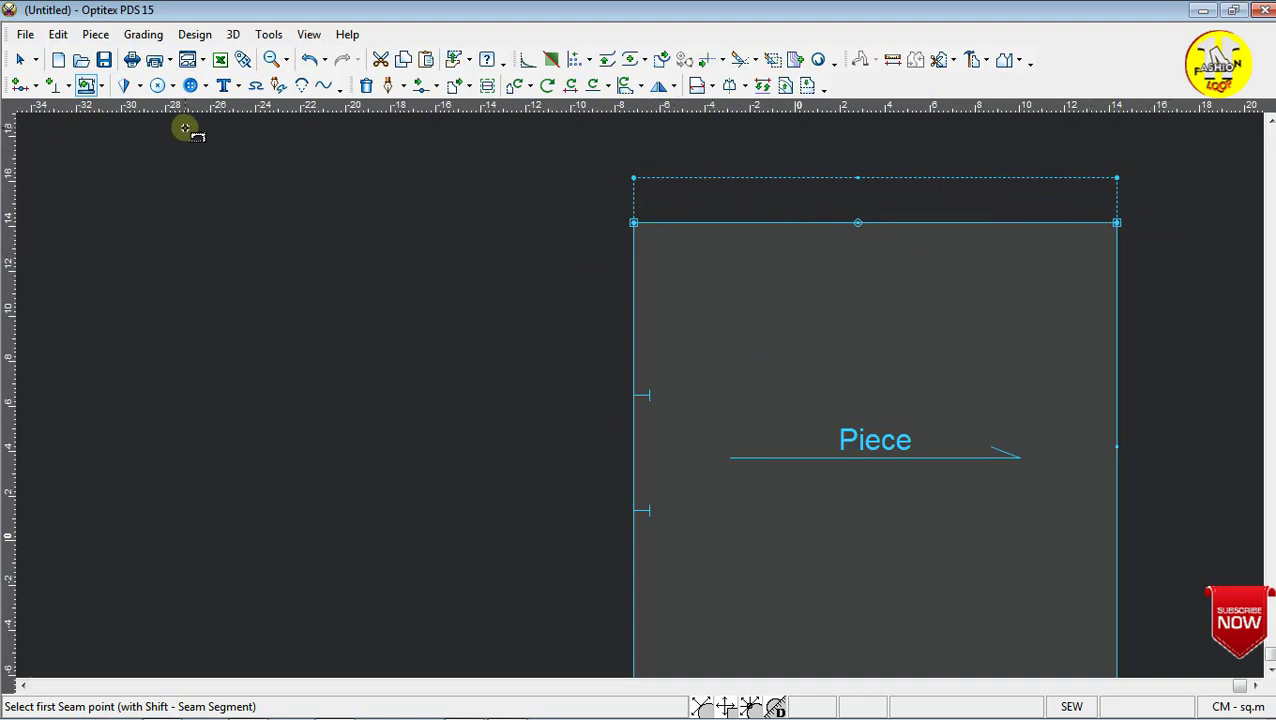
Place a trial dart on the top and left edges with its tip inside, then undo it.
click(139, 86)
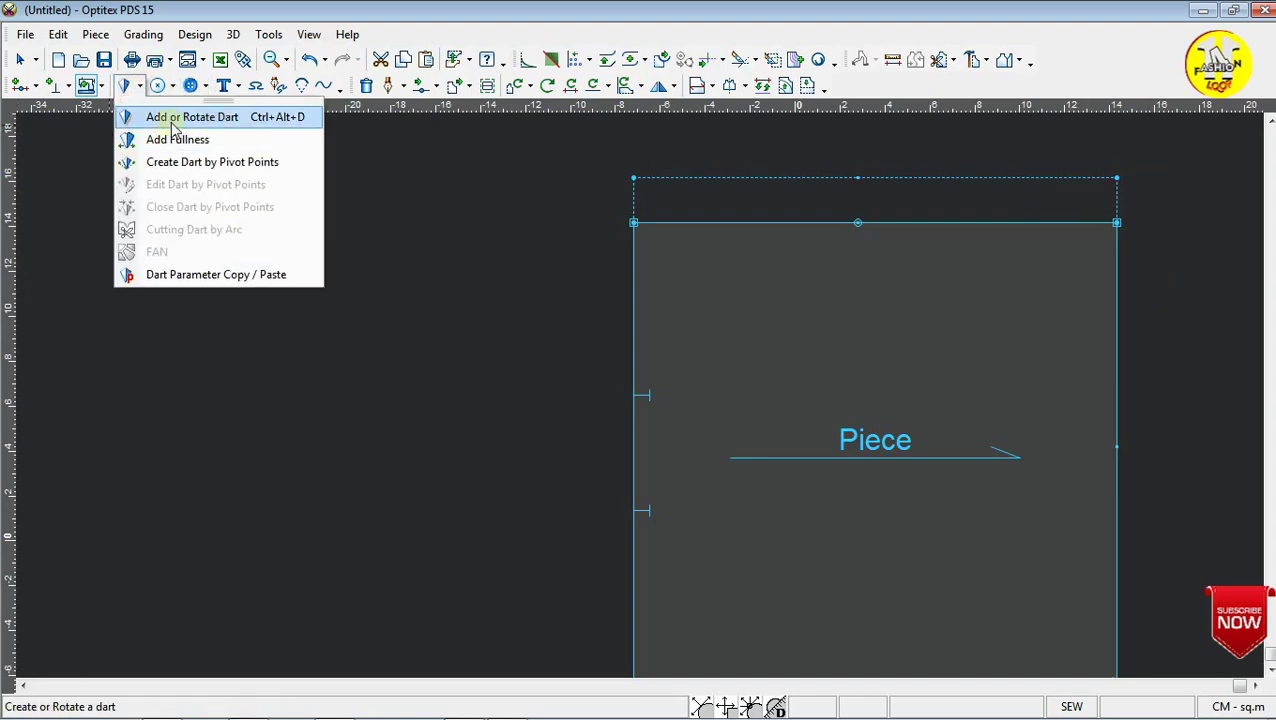
click(177, 274)
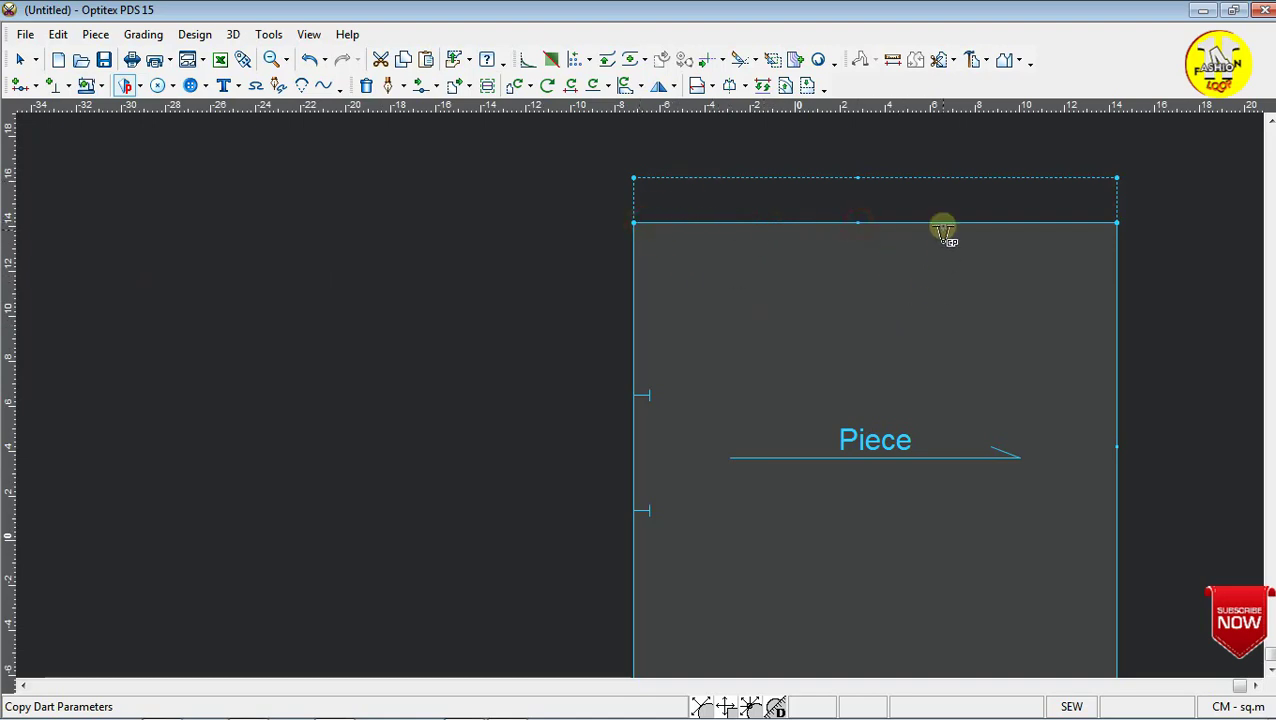
click(140, 85)
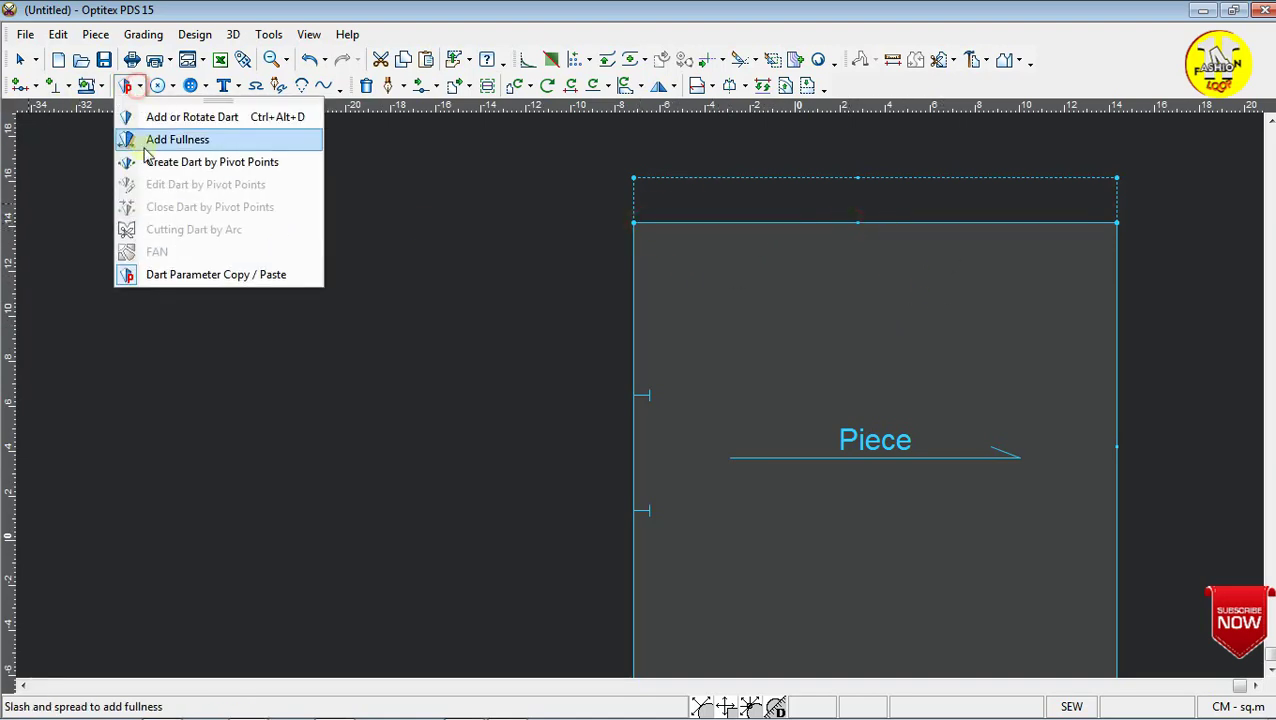
click(163, 117)
click(732, 225)
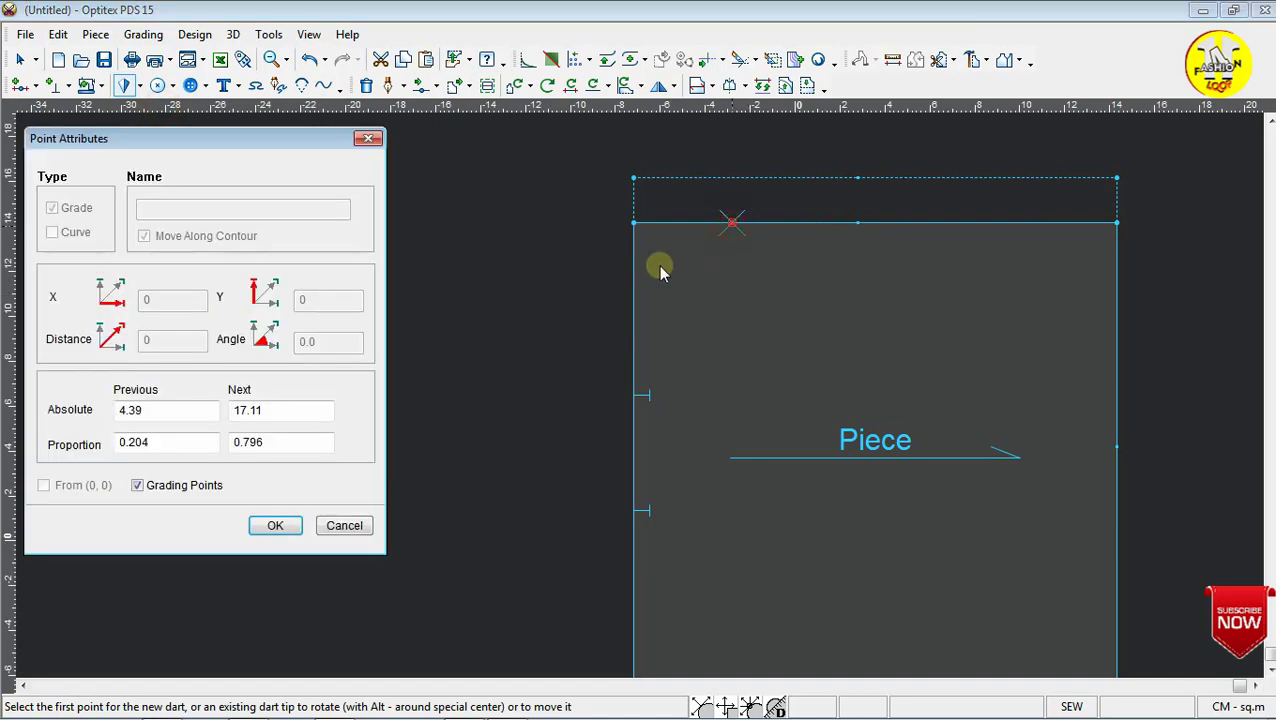
click(275, 525)
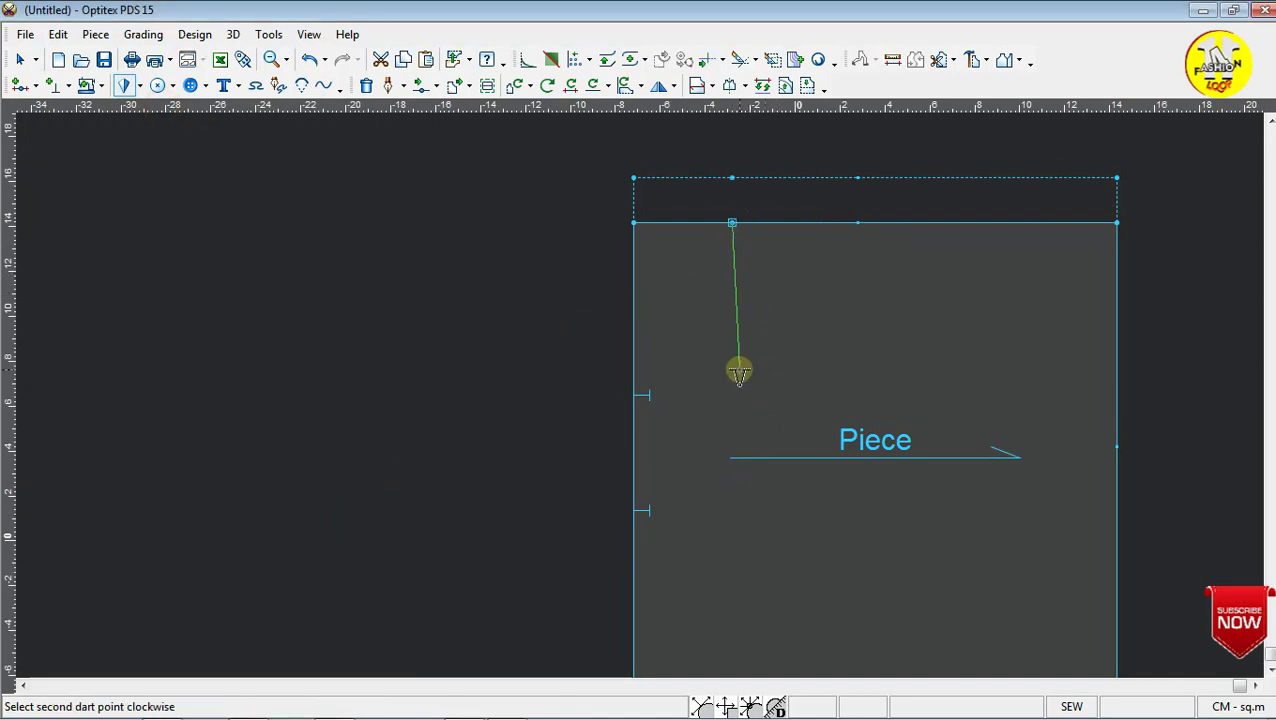
click(737, 383)
click(272, 527)
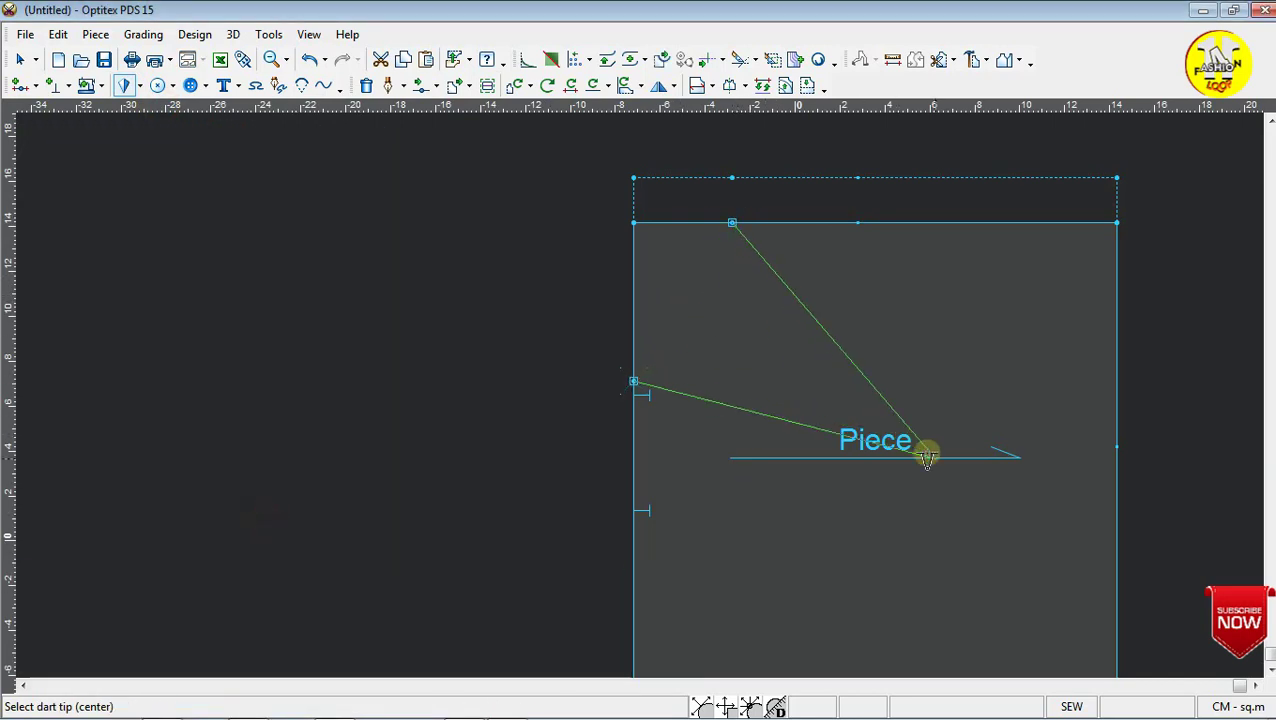
click(854, 407)
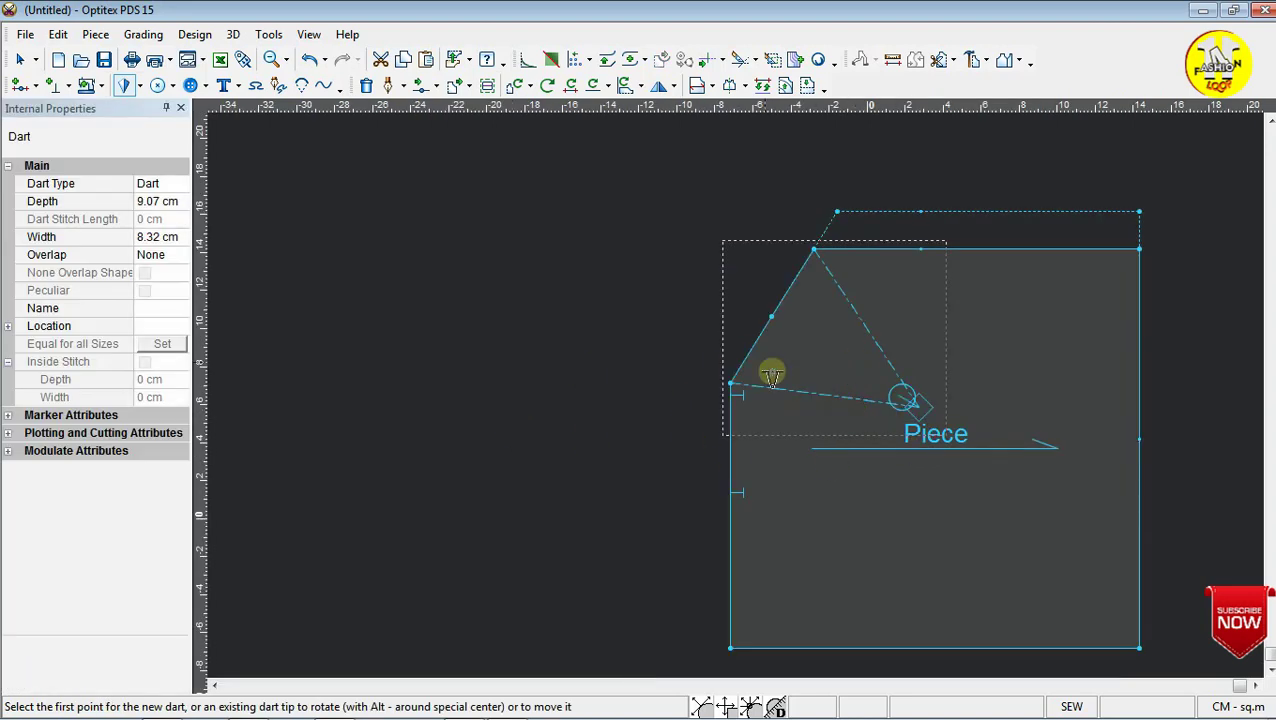
click(180, 107)
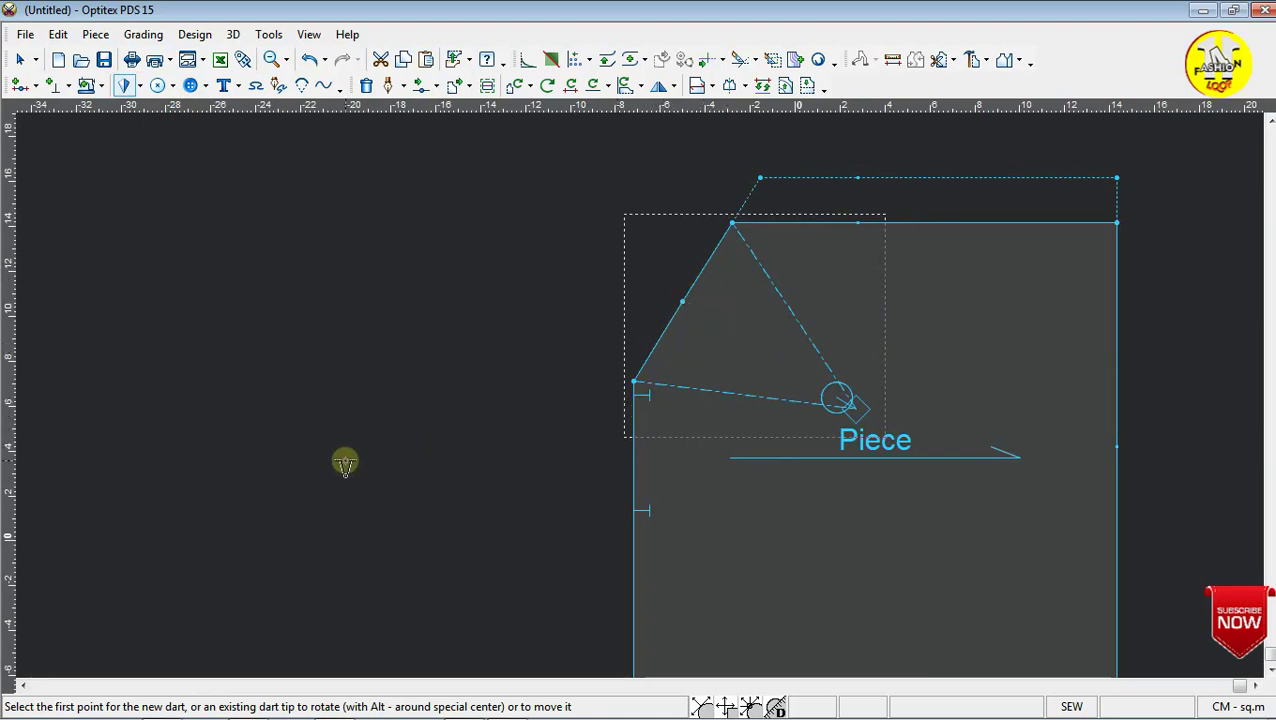
key(ctrl+z)
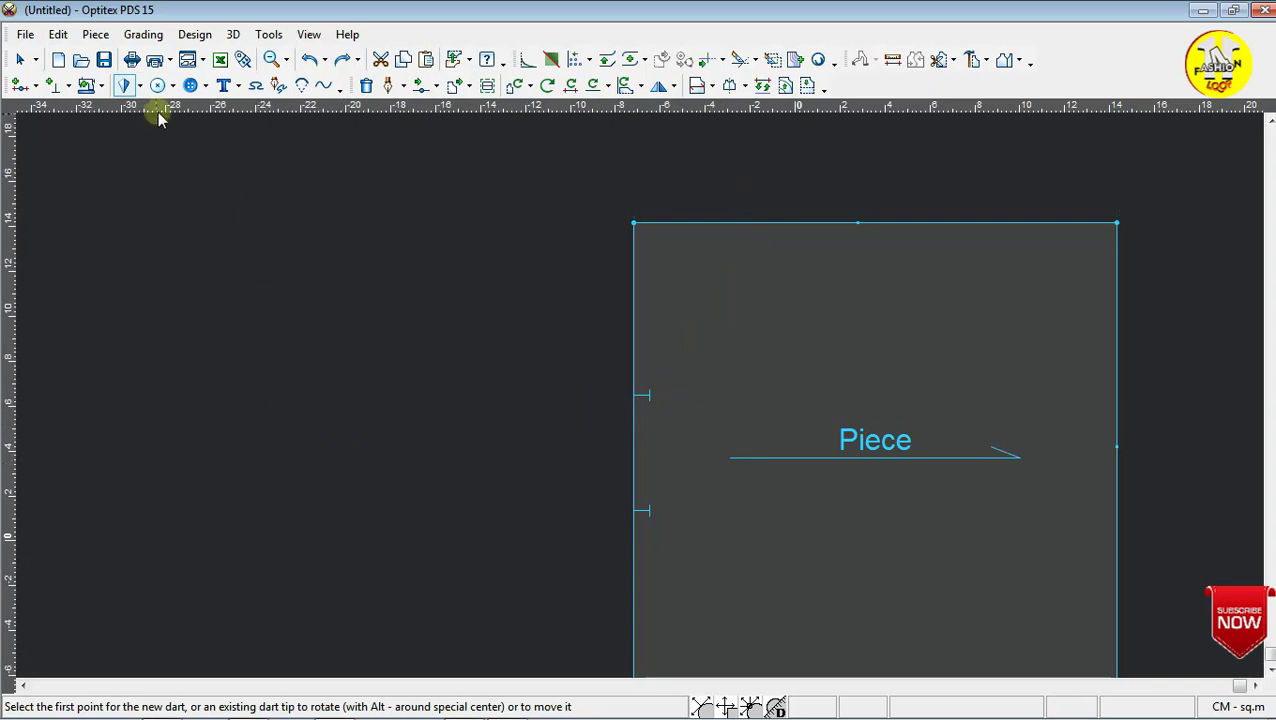
Draw a circle on the canvas to the left of the piece.
click(172, 87)
click(193, 117)
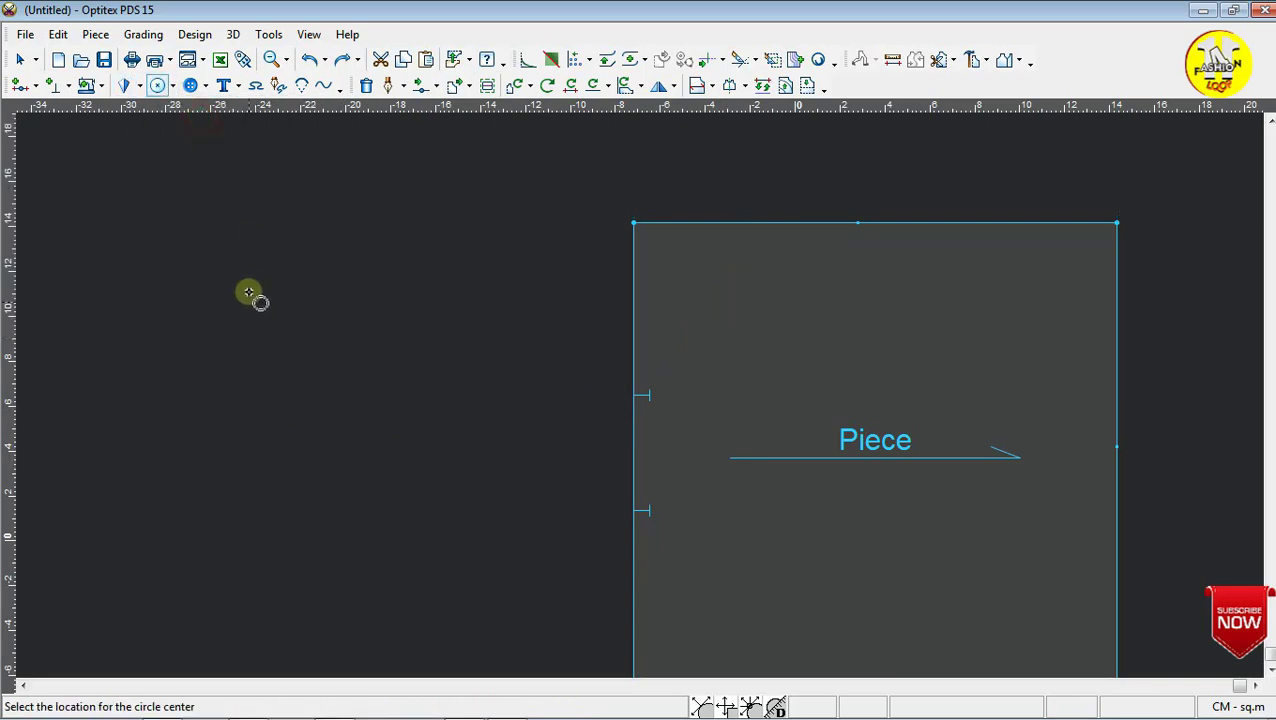
click(251, 271)
click(297, 330)
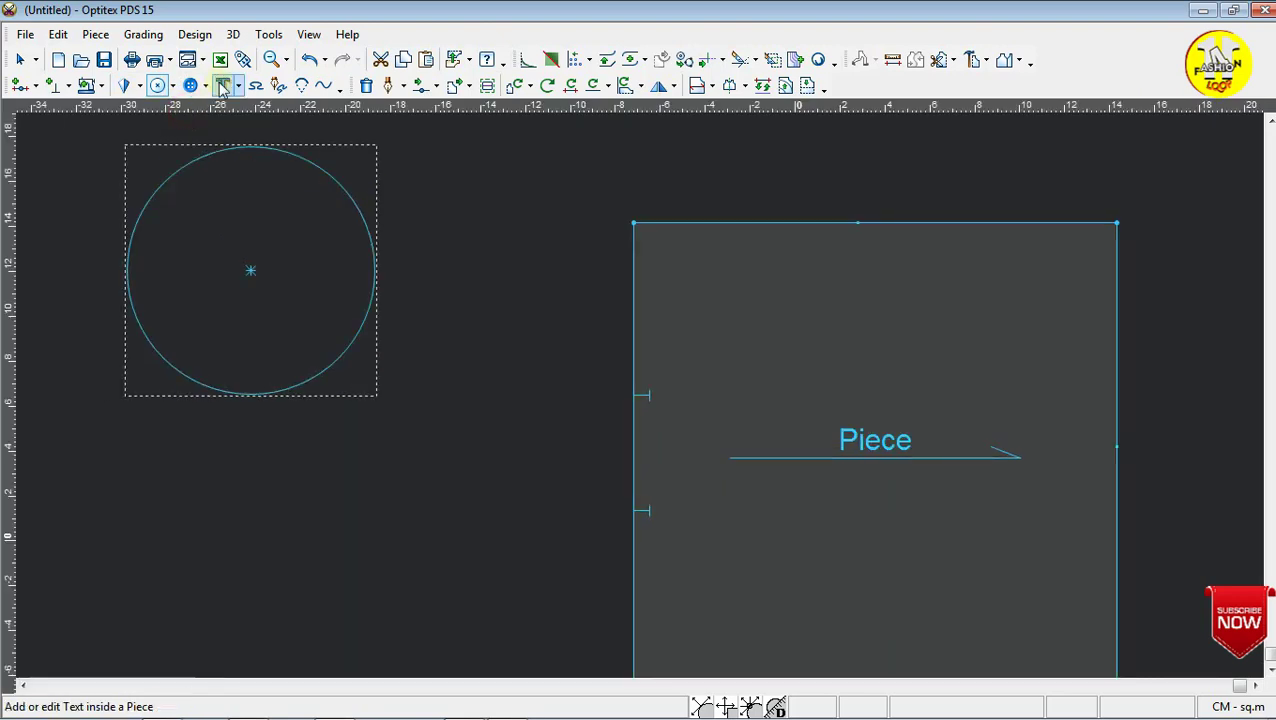
click(181, 107)
Place a button at the piece's top-left corner.
click(237, 91)
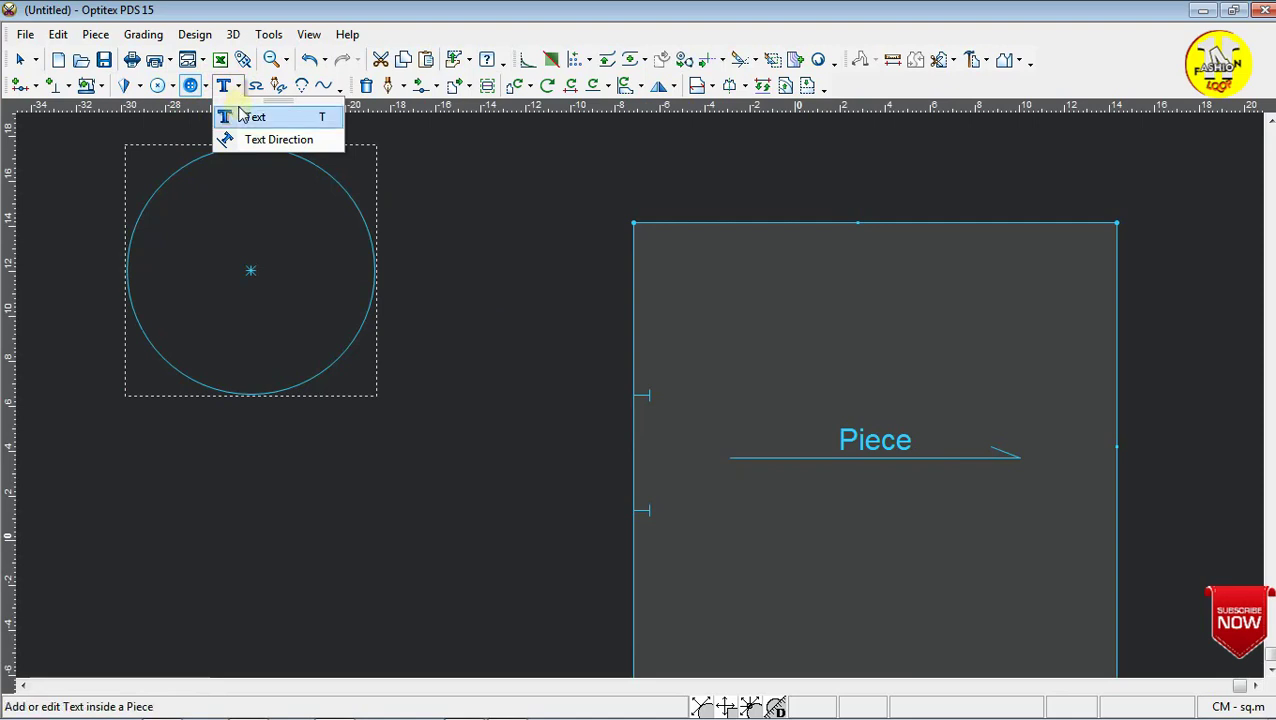
click(260, 91)
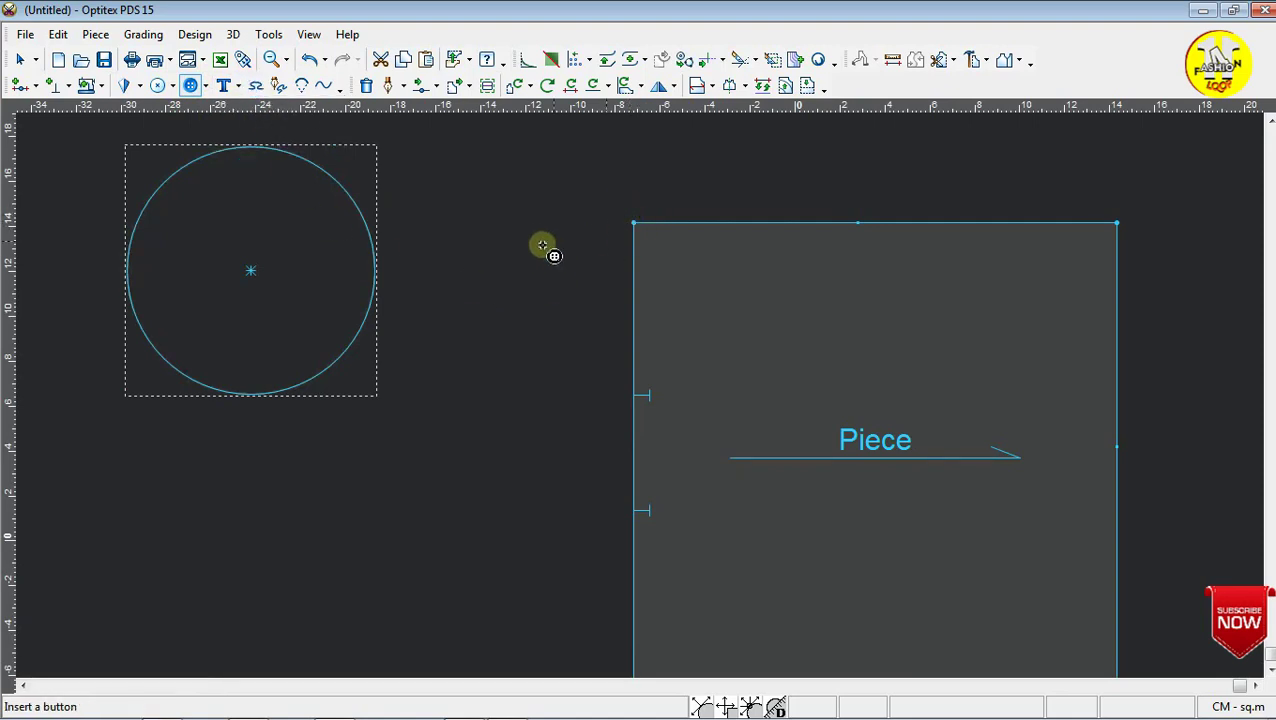
click(634, 222)
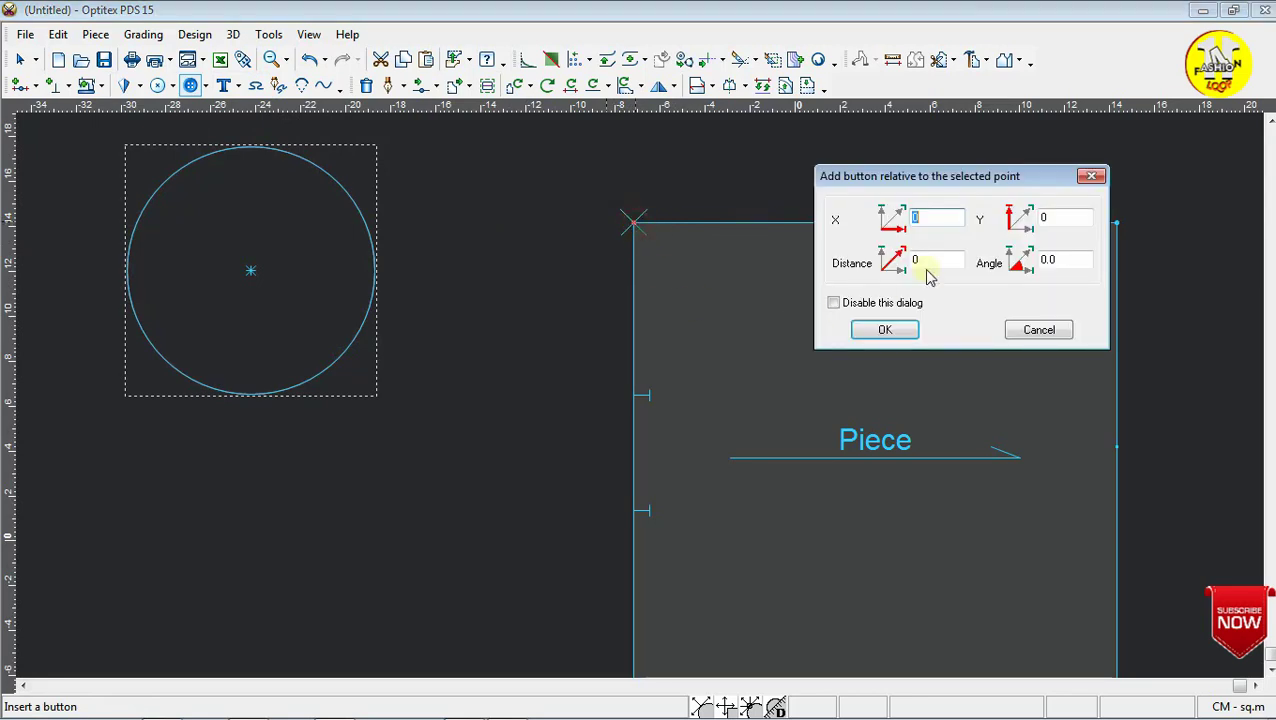
click(880, 331)
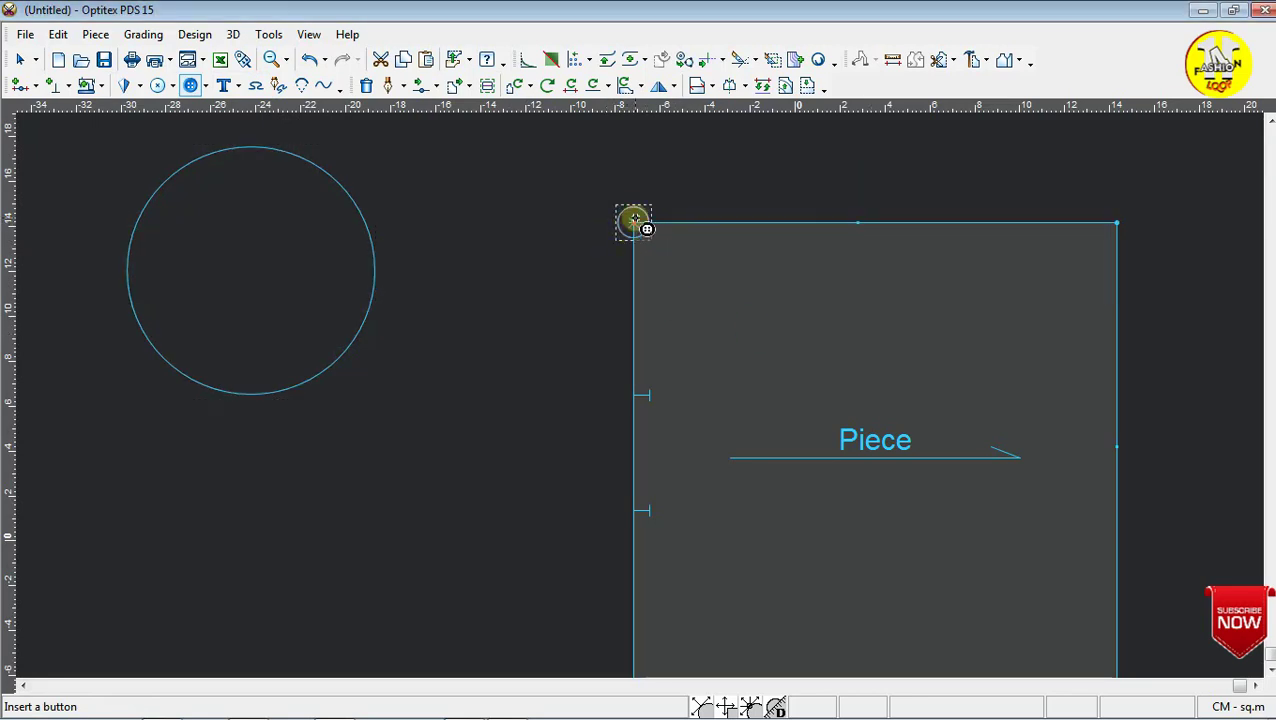
click(256, 85)
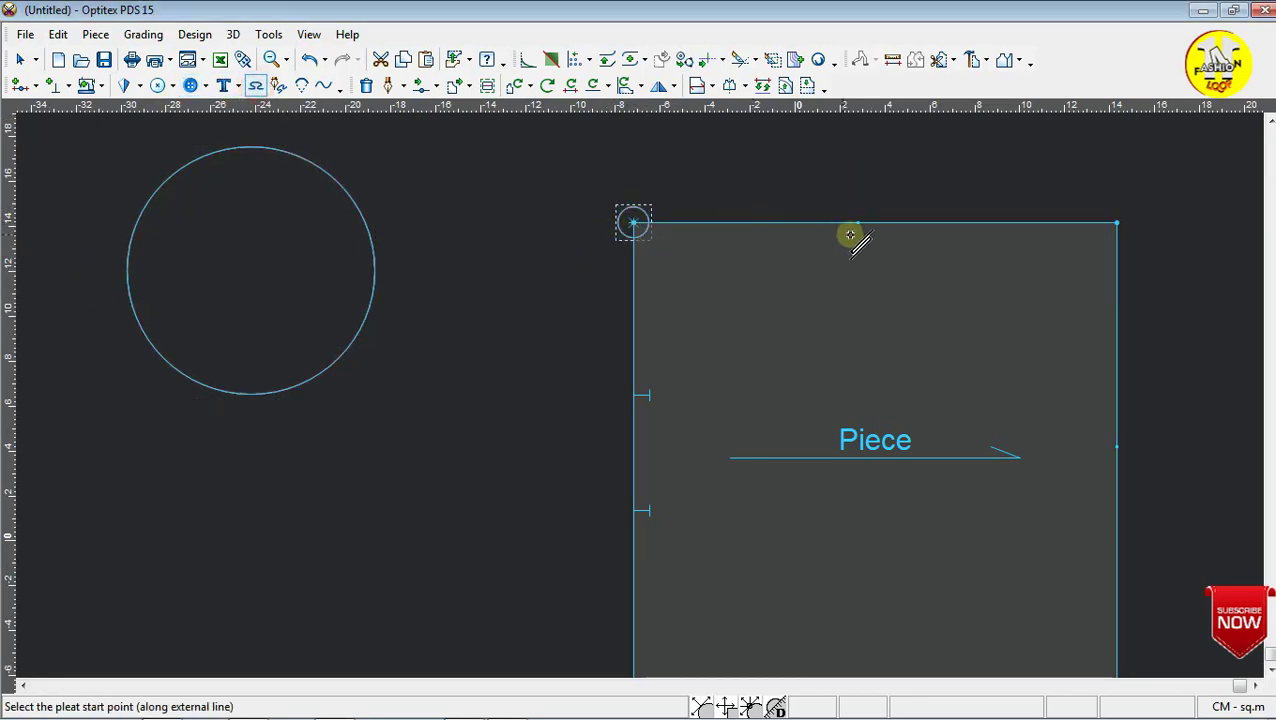
click(1117, 222)
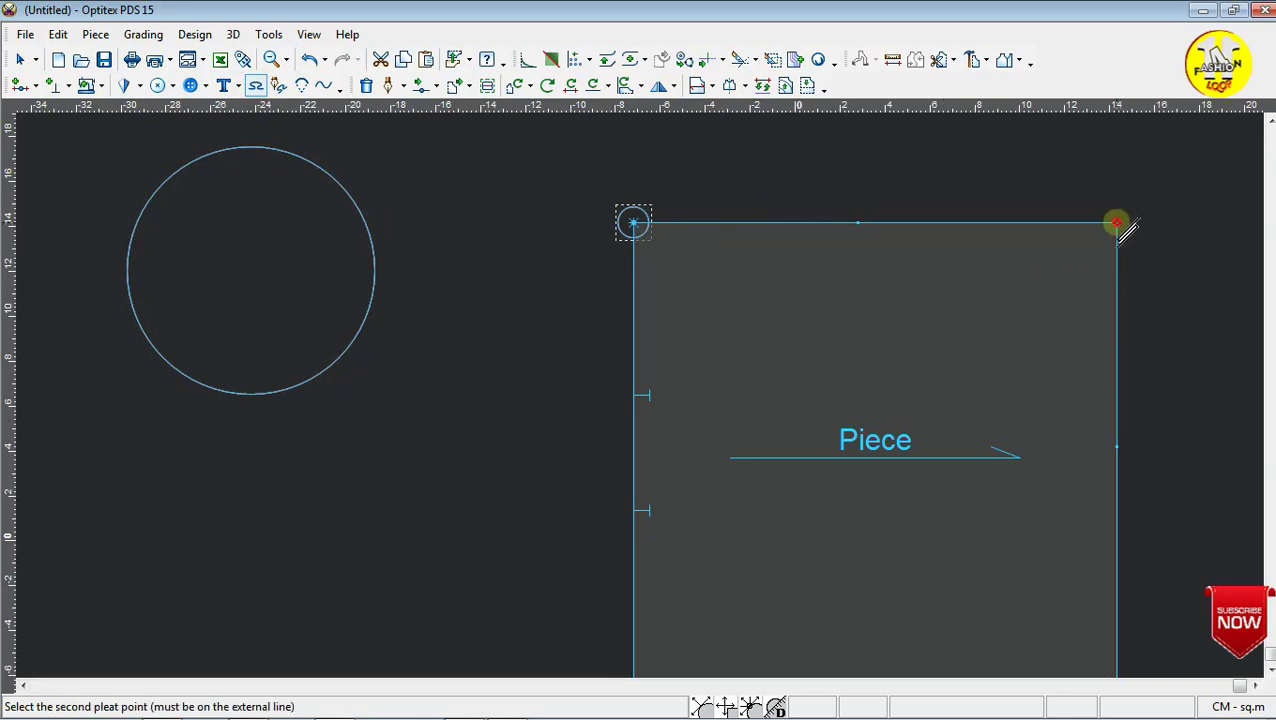
click(953, 222)
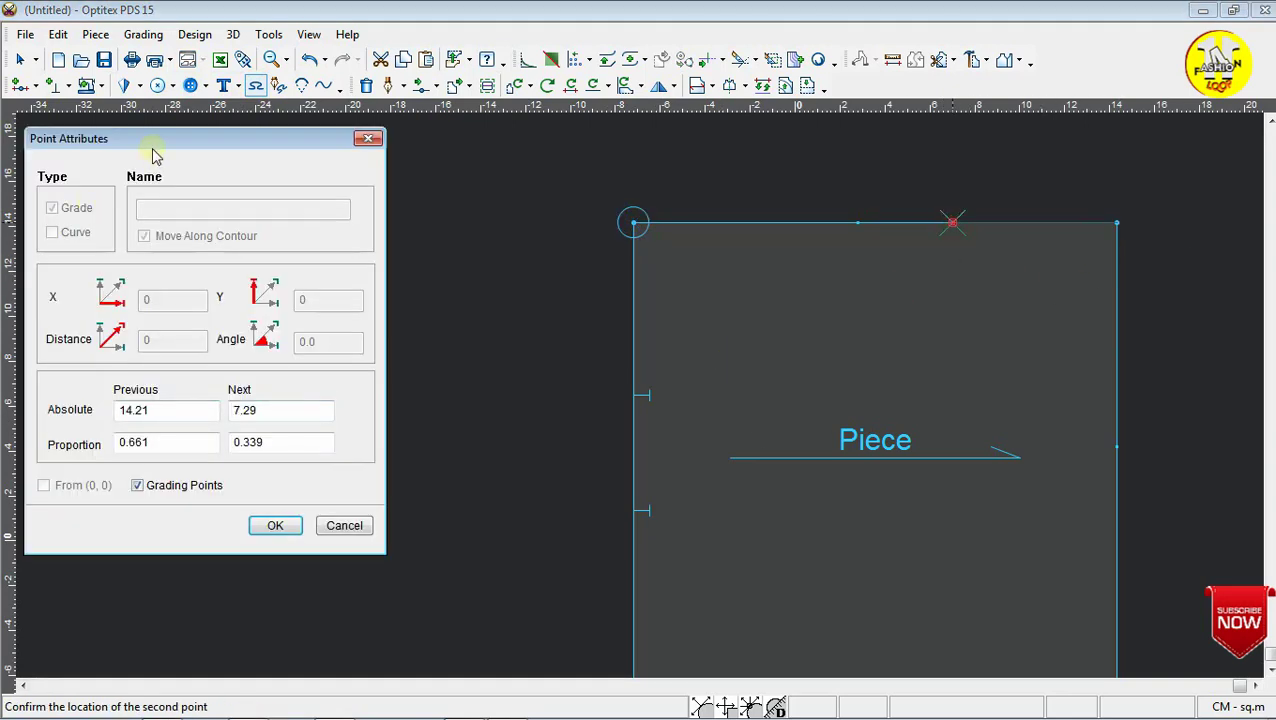
drag(155, 155, 305, 152)
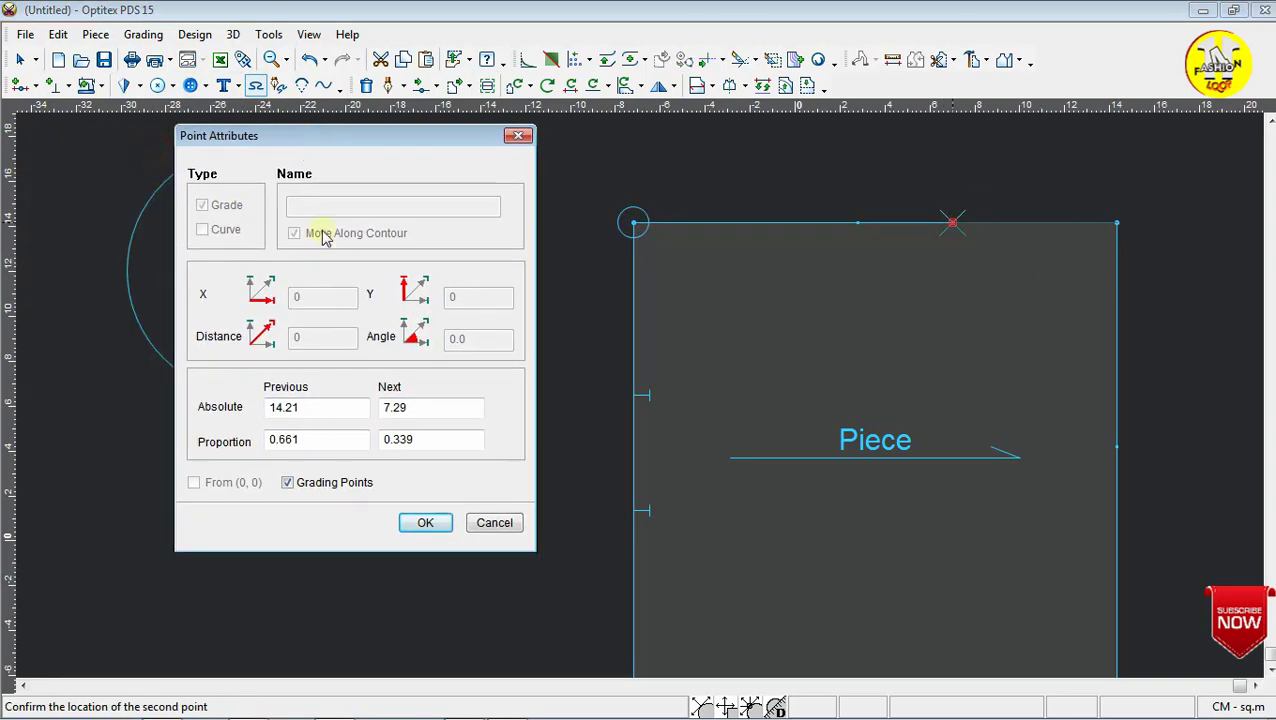
click(432, 524)
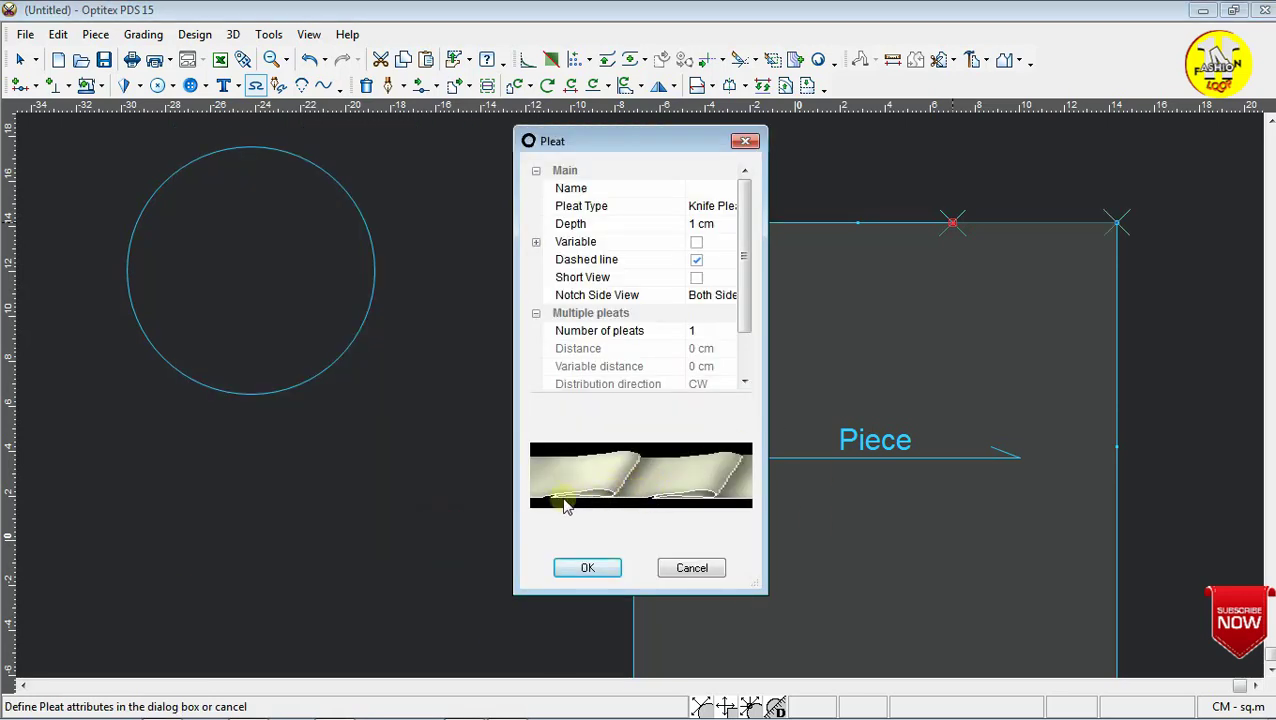
click(607, 575)
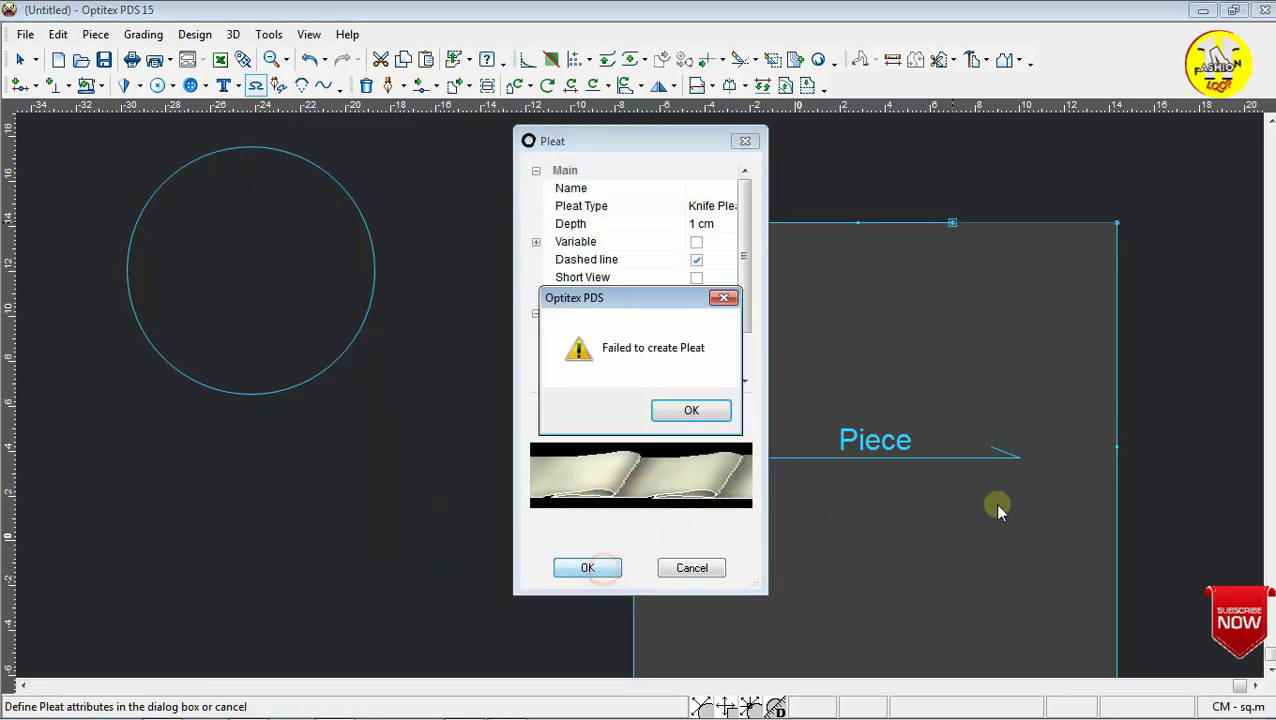
click(684, 412)
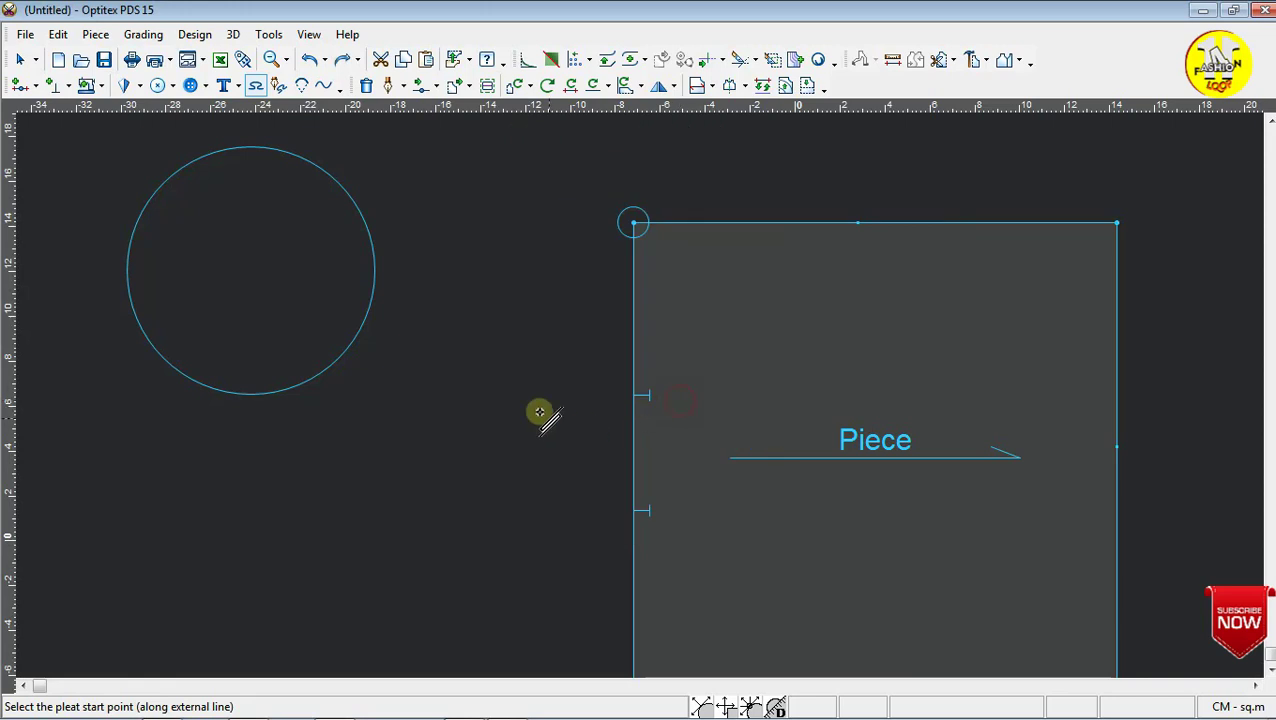
click(1116, 222)
click(930, 224)
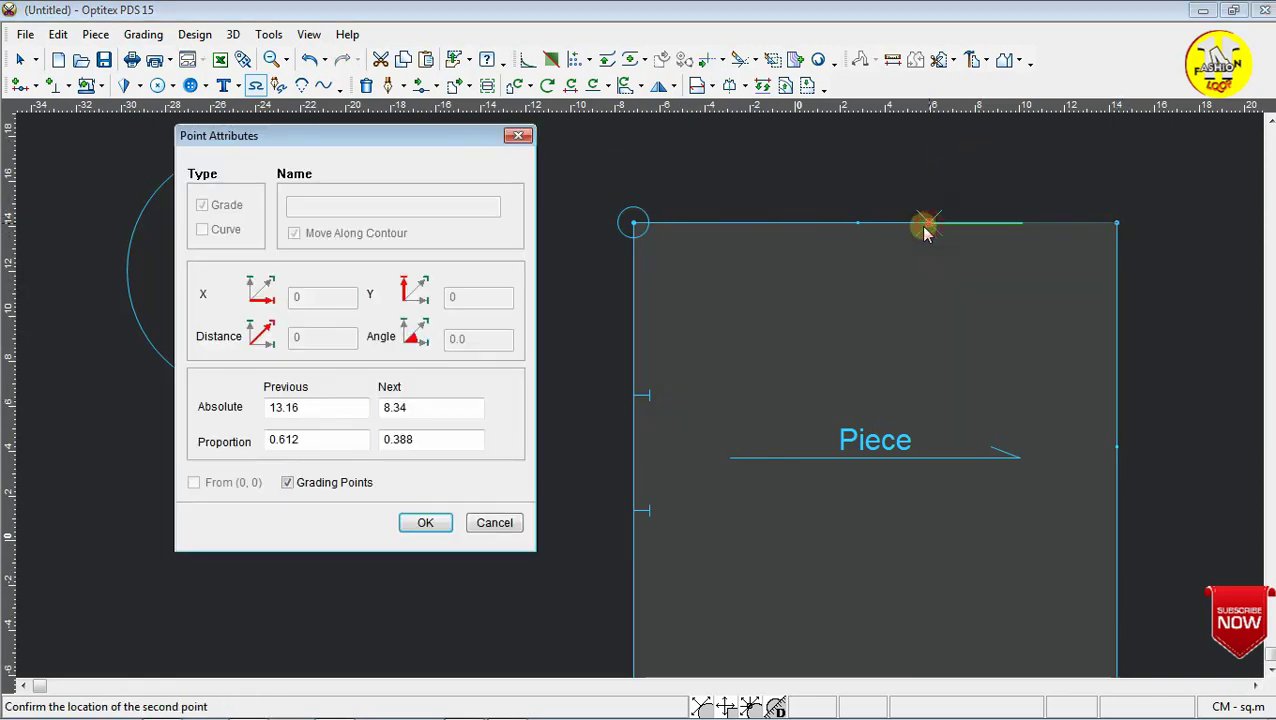
click(446, 519)
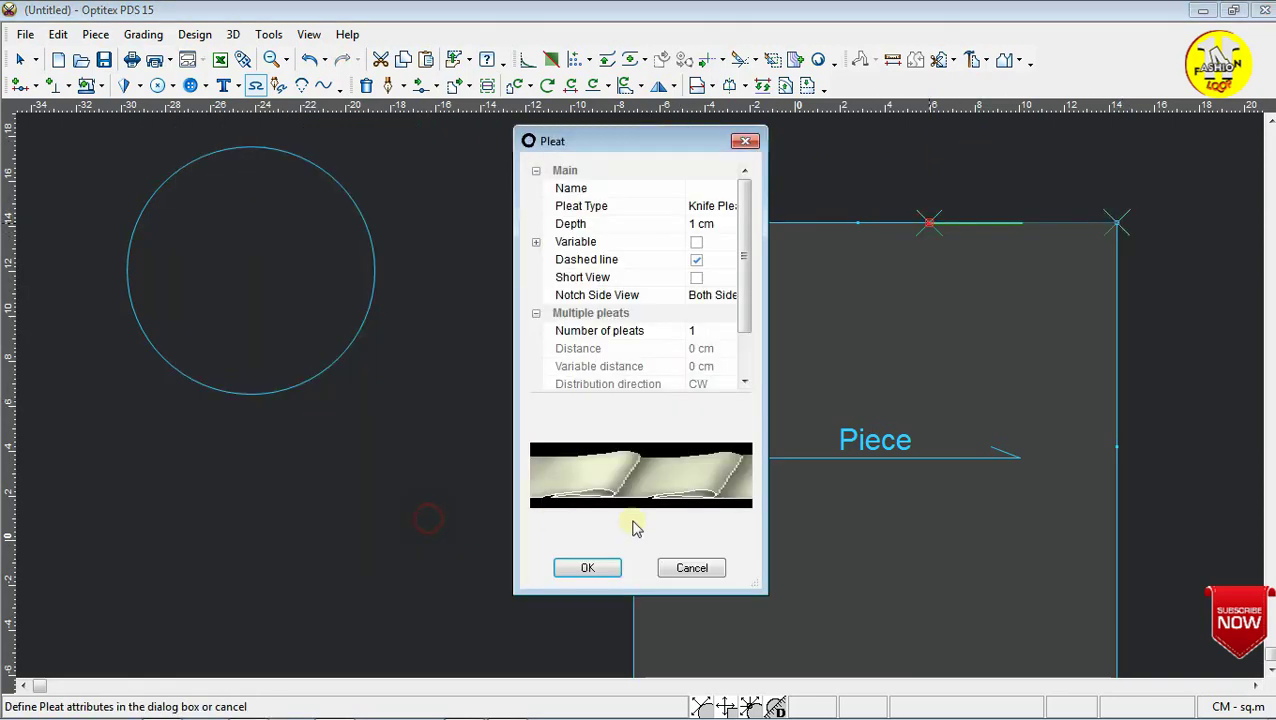
click(598, 576)
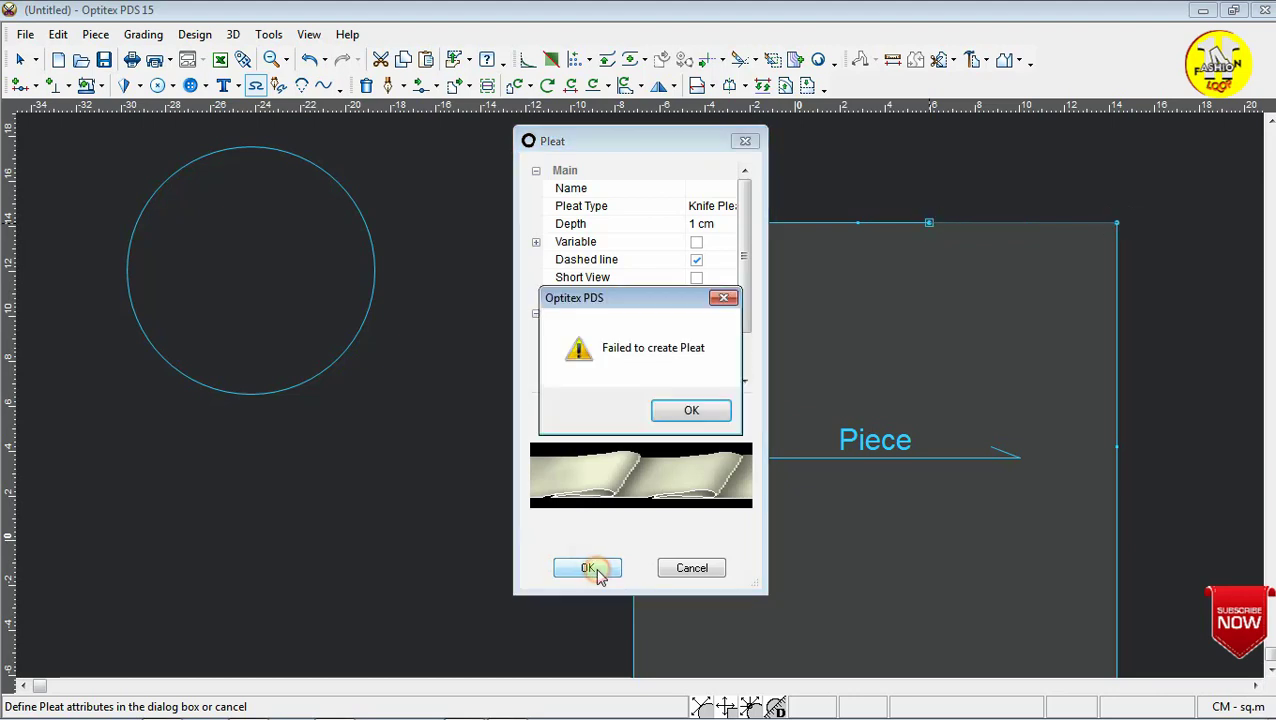
click(691, 414)
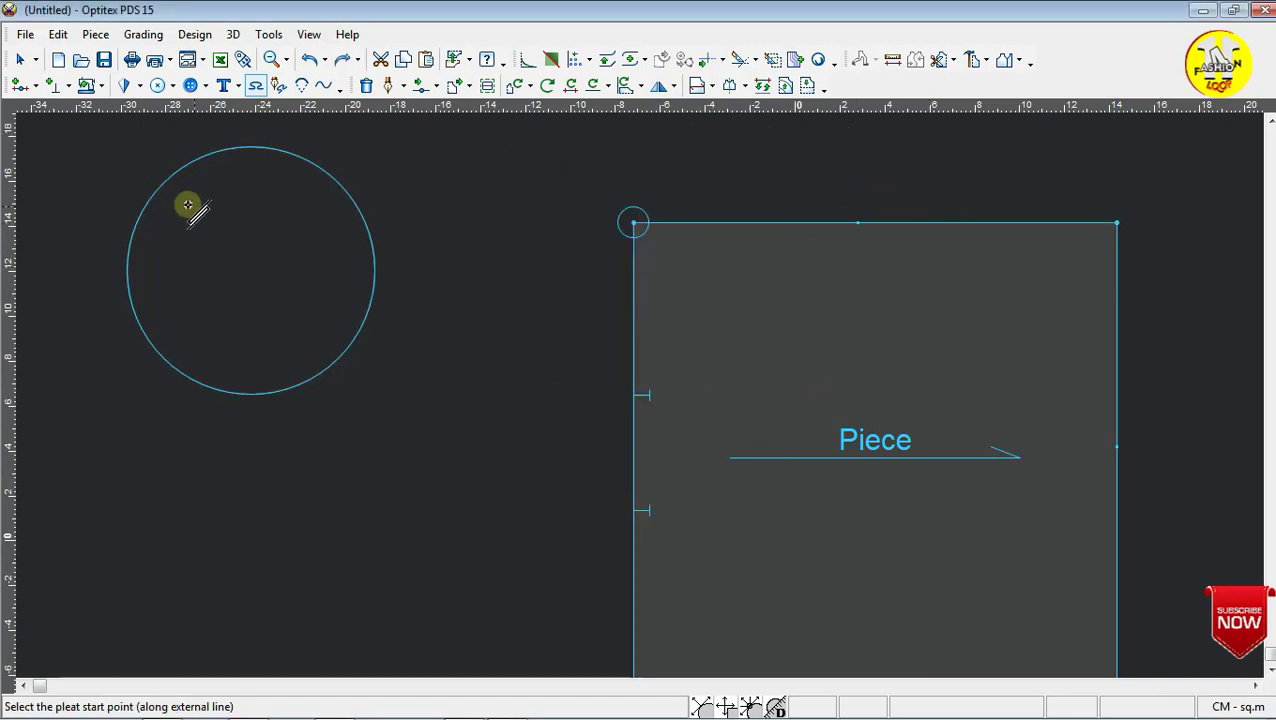
click(365, 88)
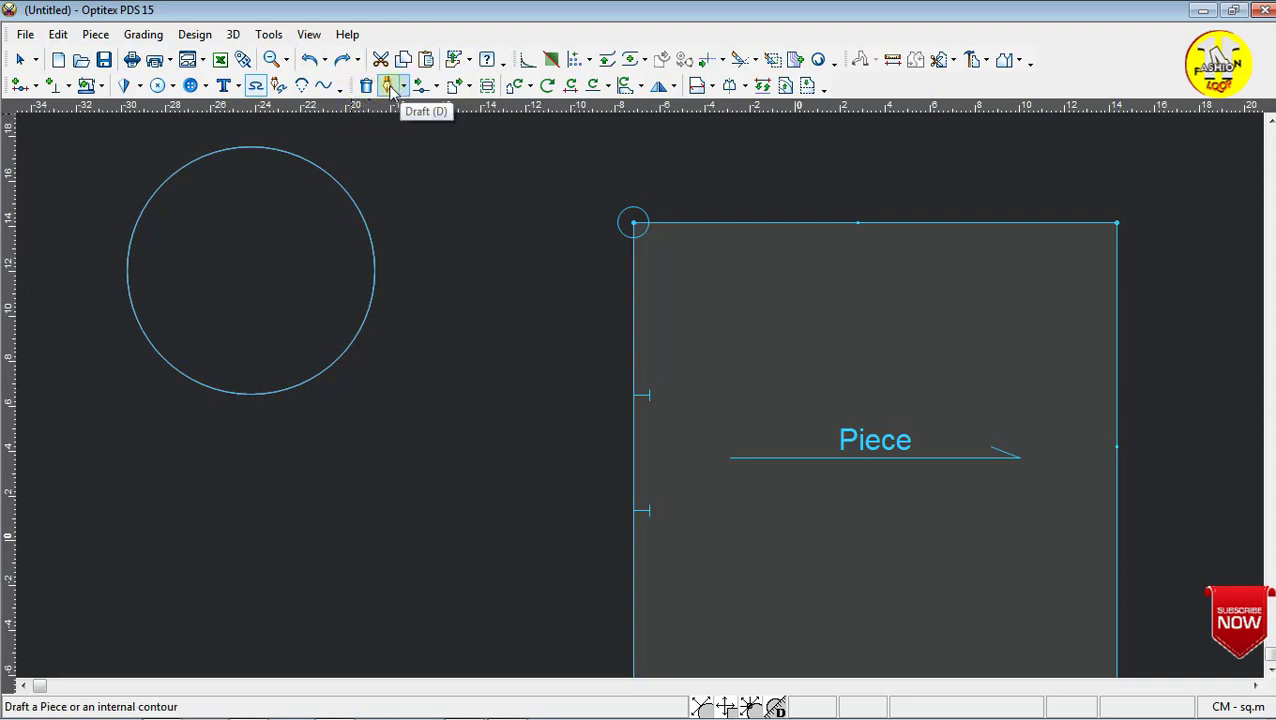
click(436, 88)
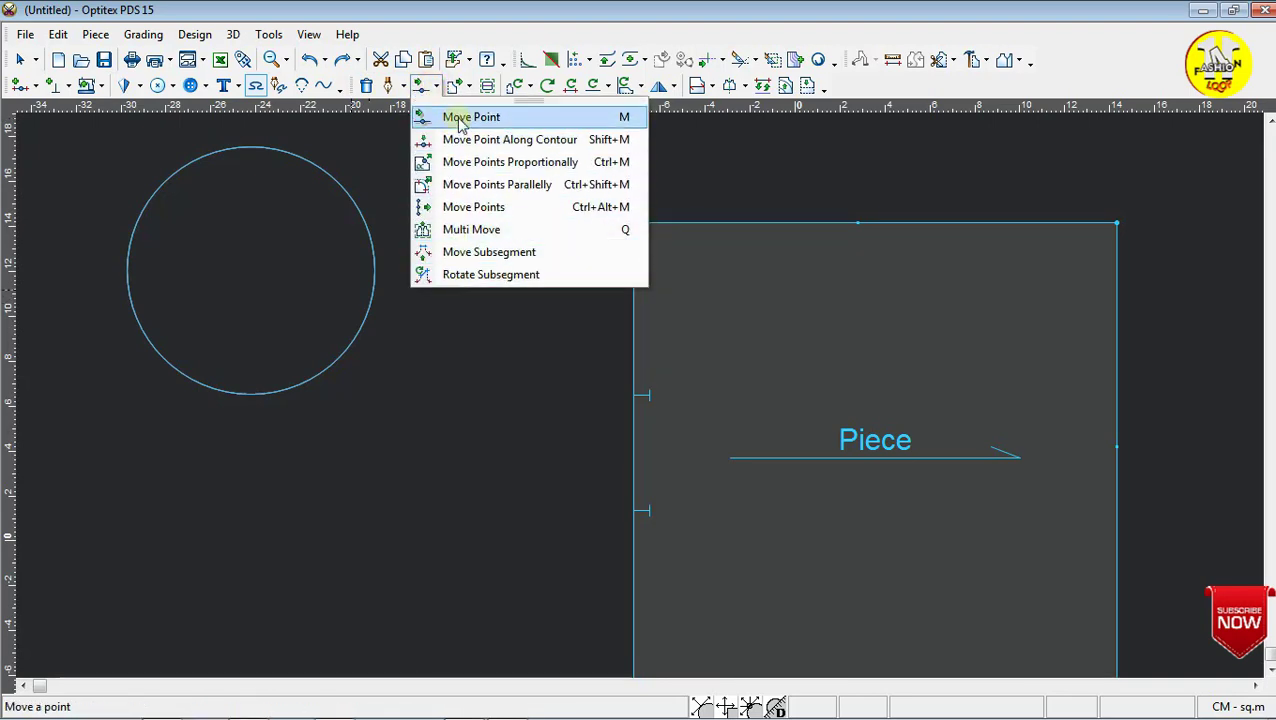
click(523, 118)
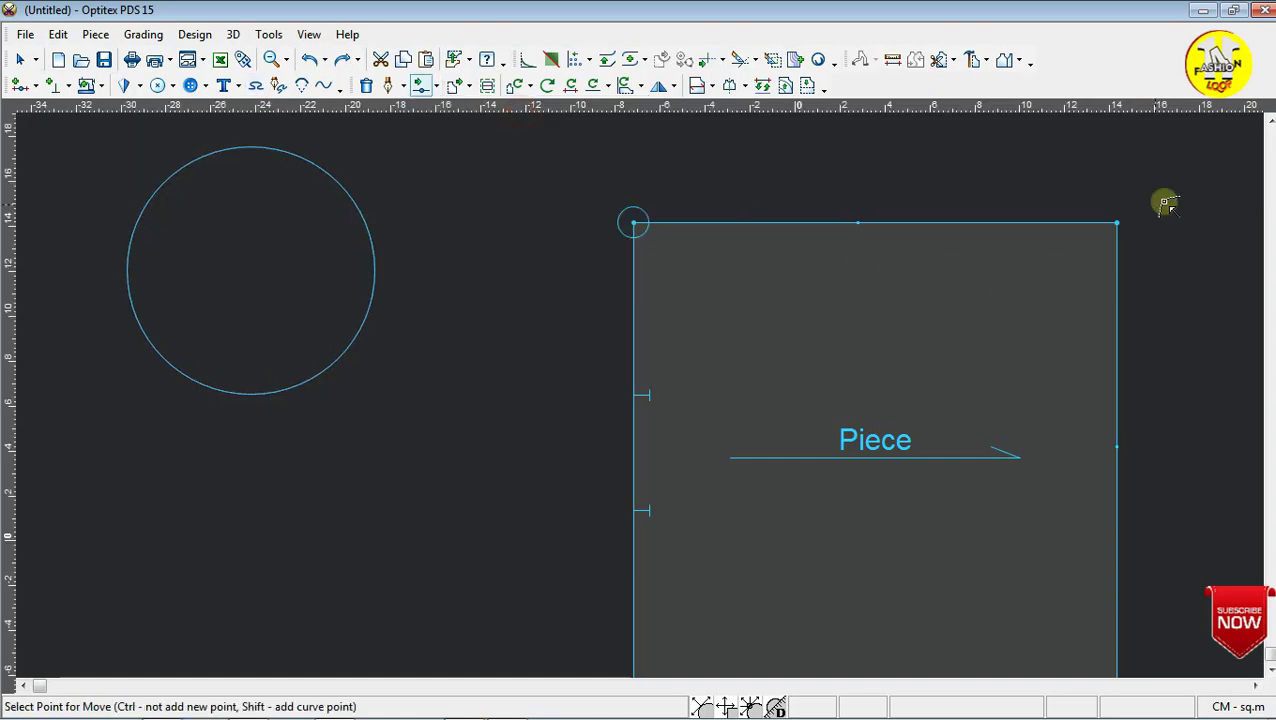
click(1122, 224)
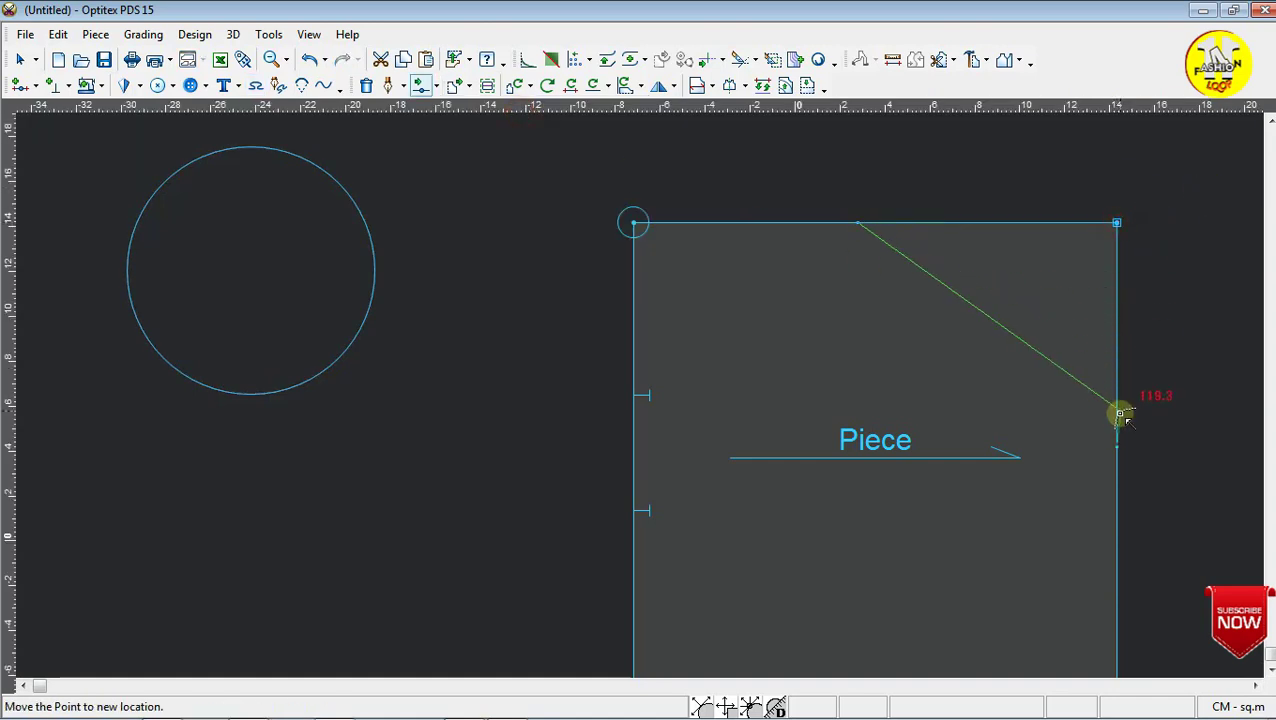
click(1120, 430)
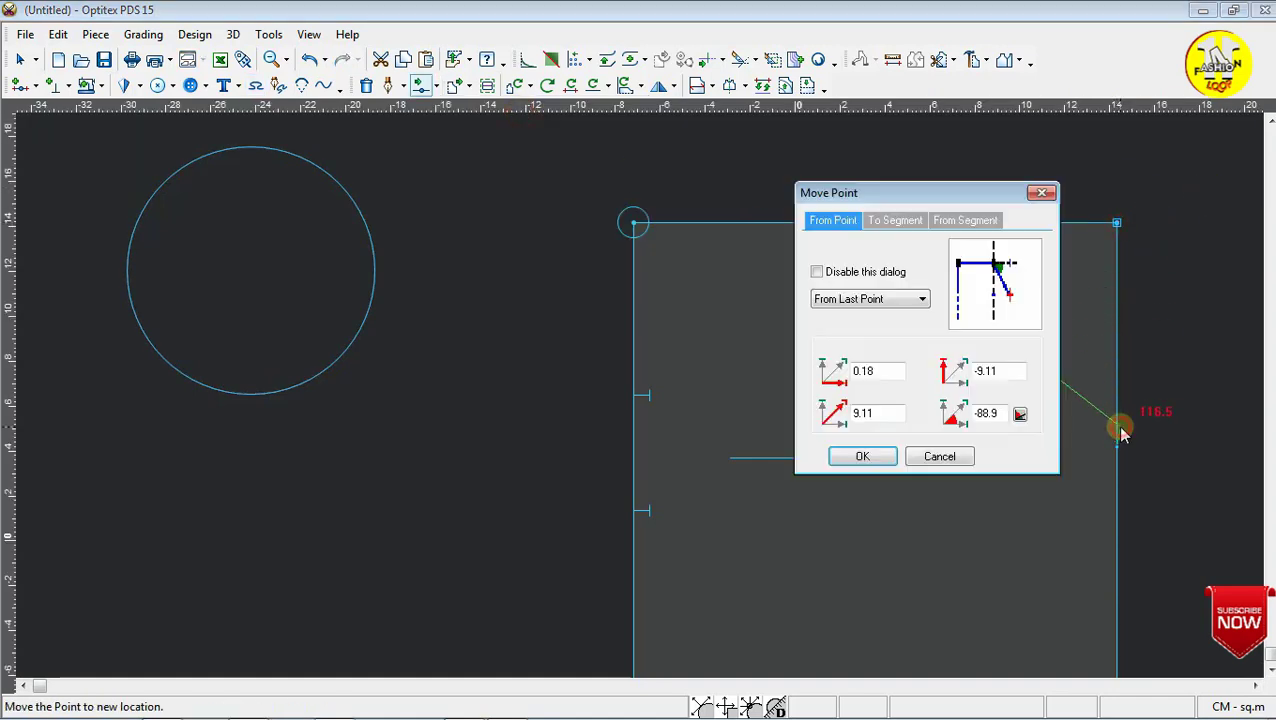
click(856, 457)
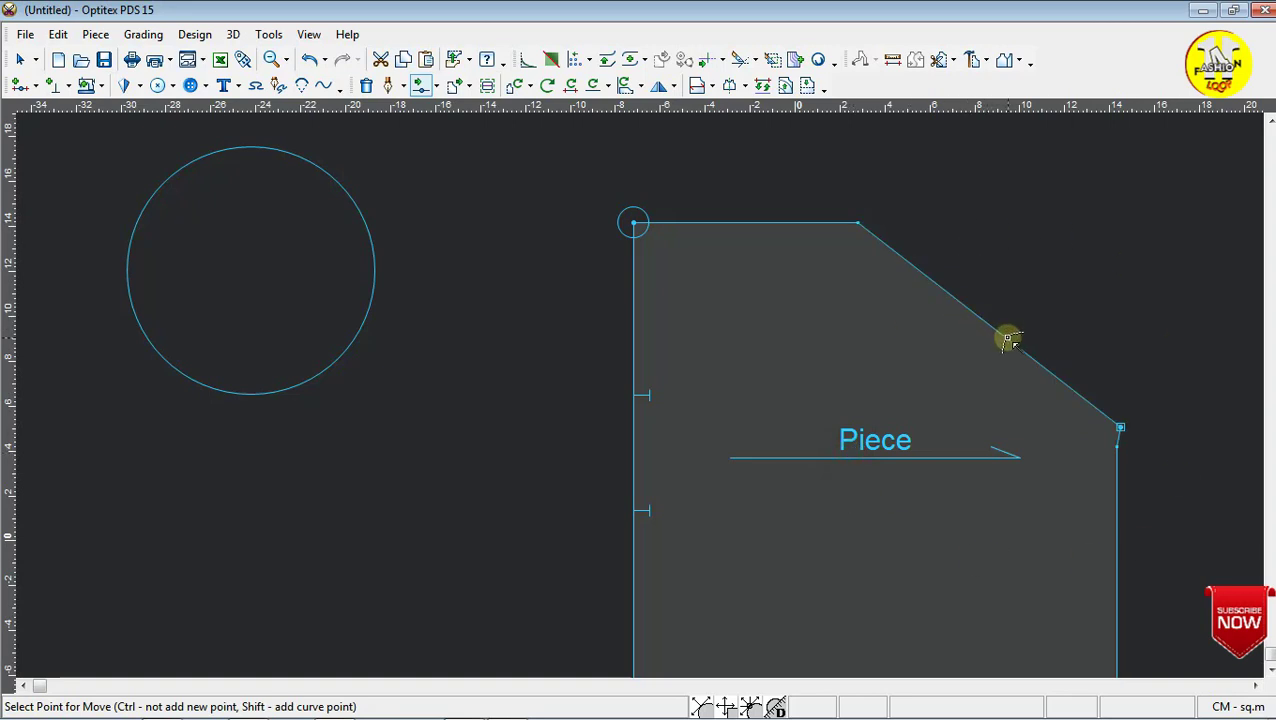
click(1008, 340)
click(895, 391)
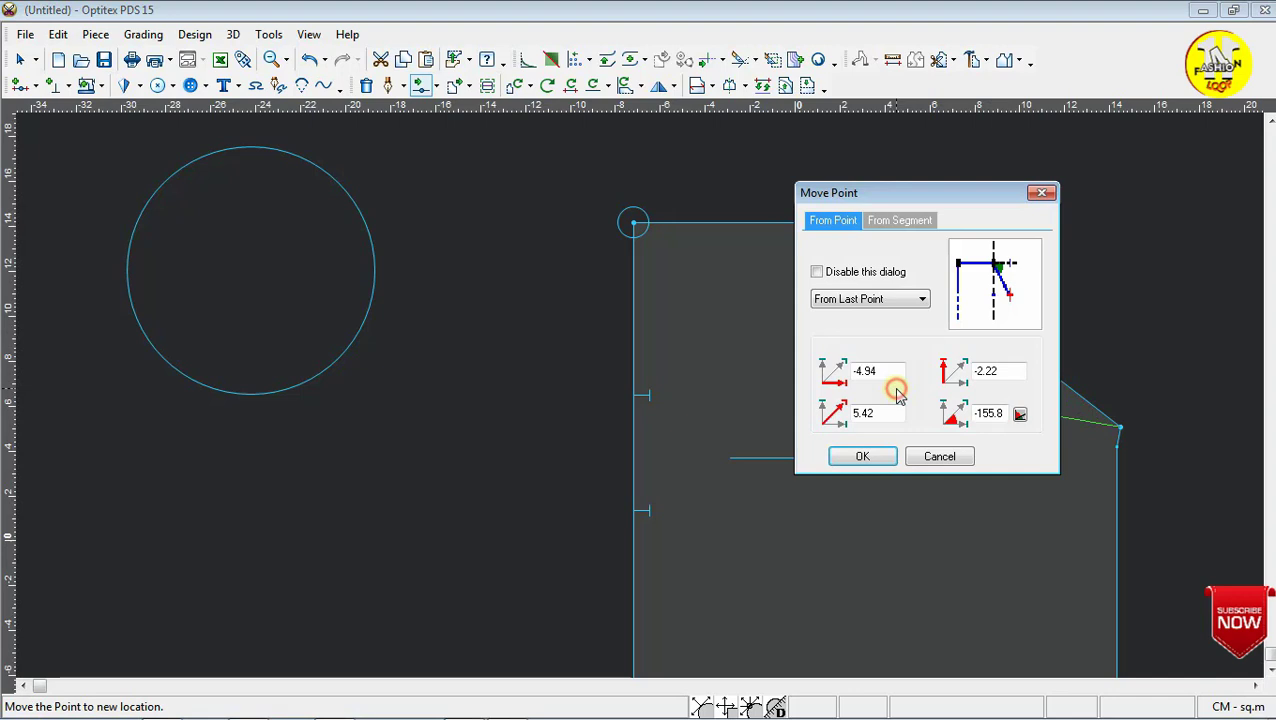
click(864, 458)
key(ctrl+z)
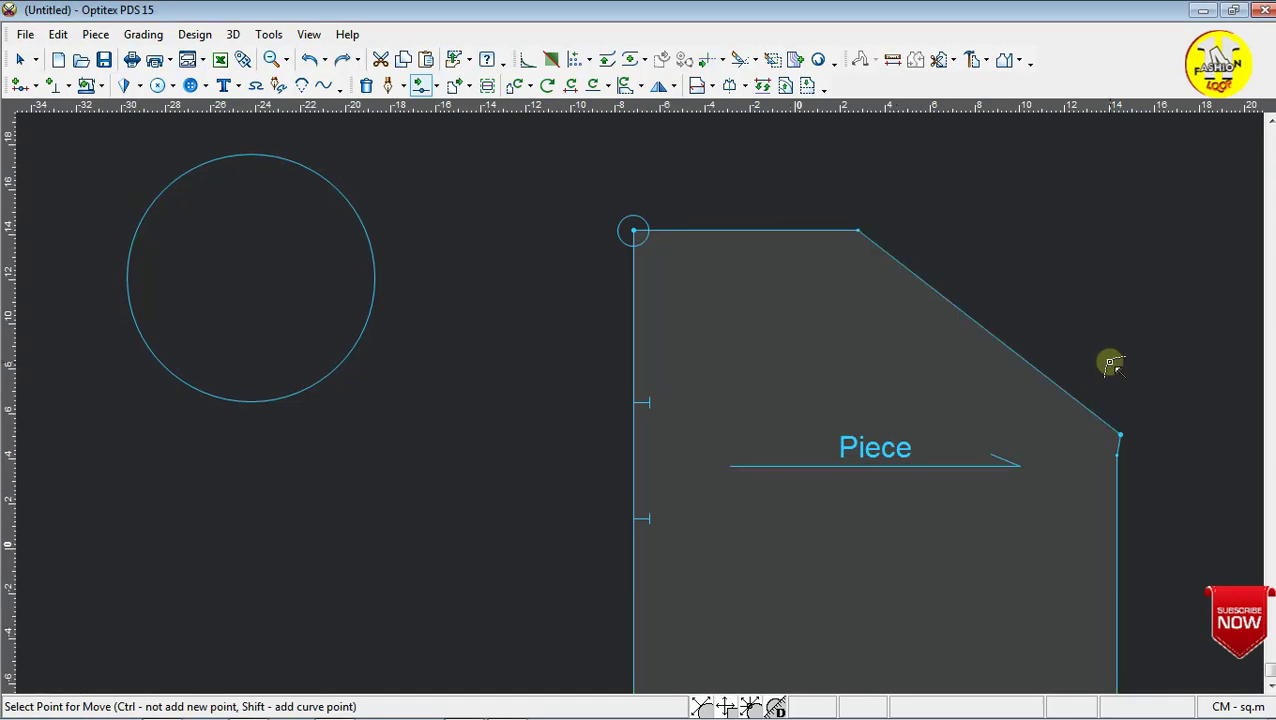
shift+click(1032, 366)
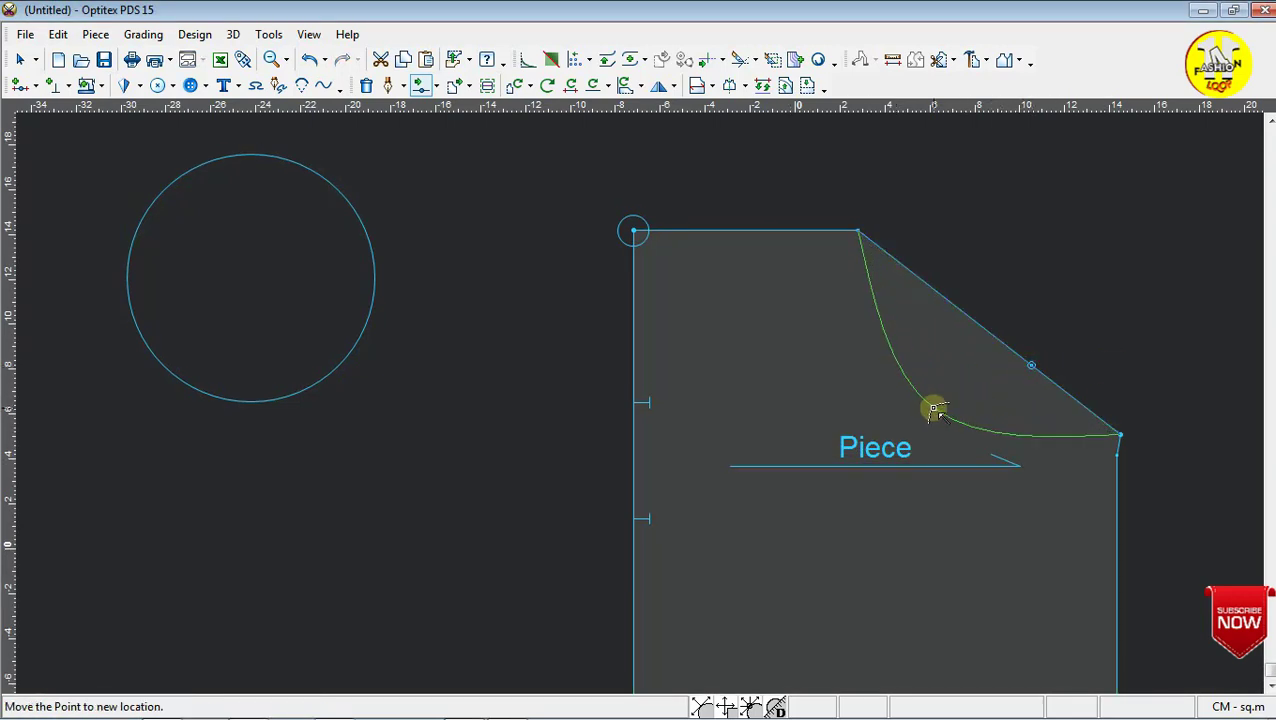
click(933, 410)
click(860, 458)
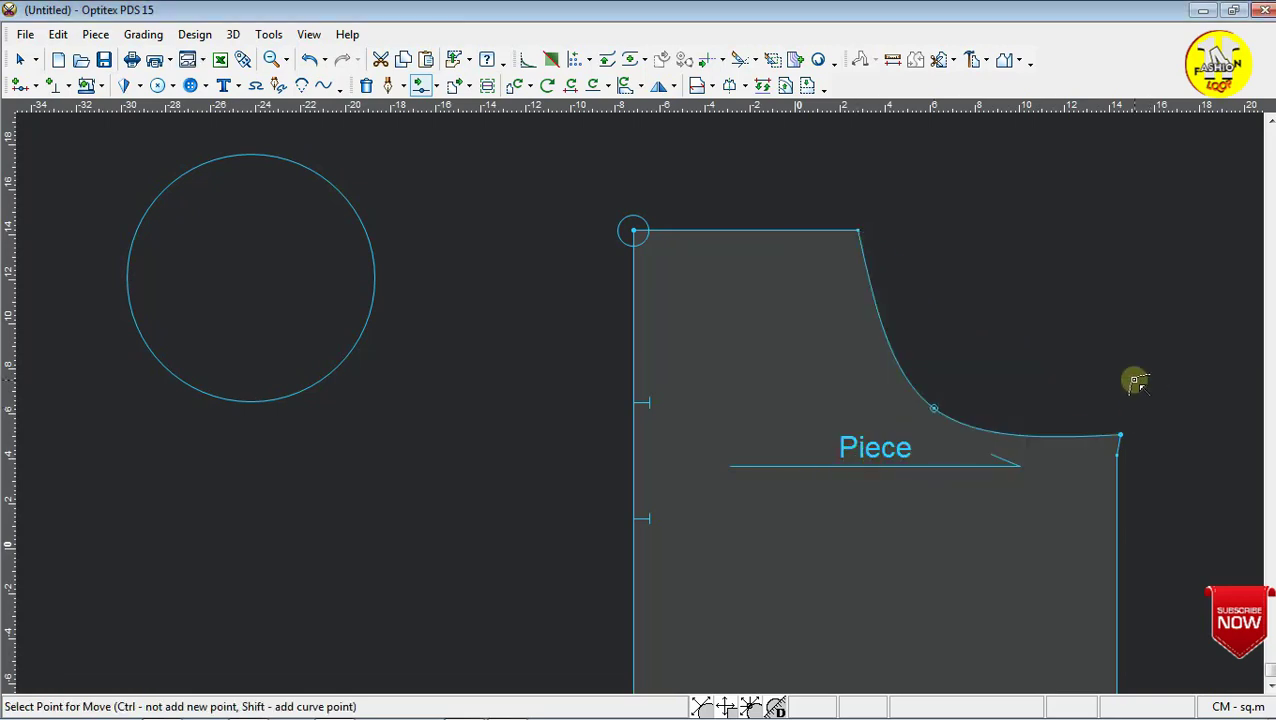
key(ctrl+z)
key(ctrl+z)
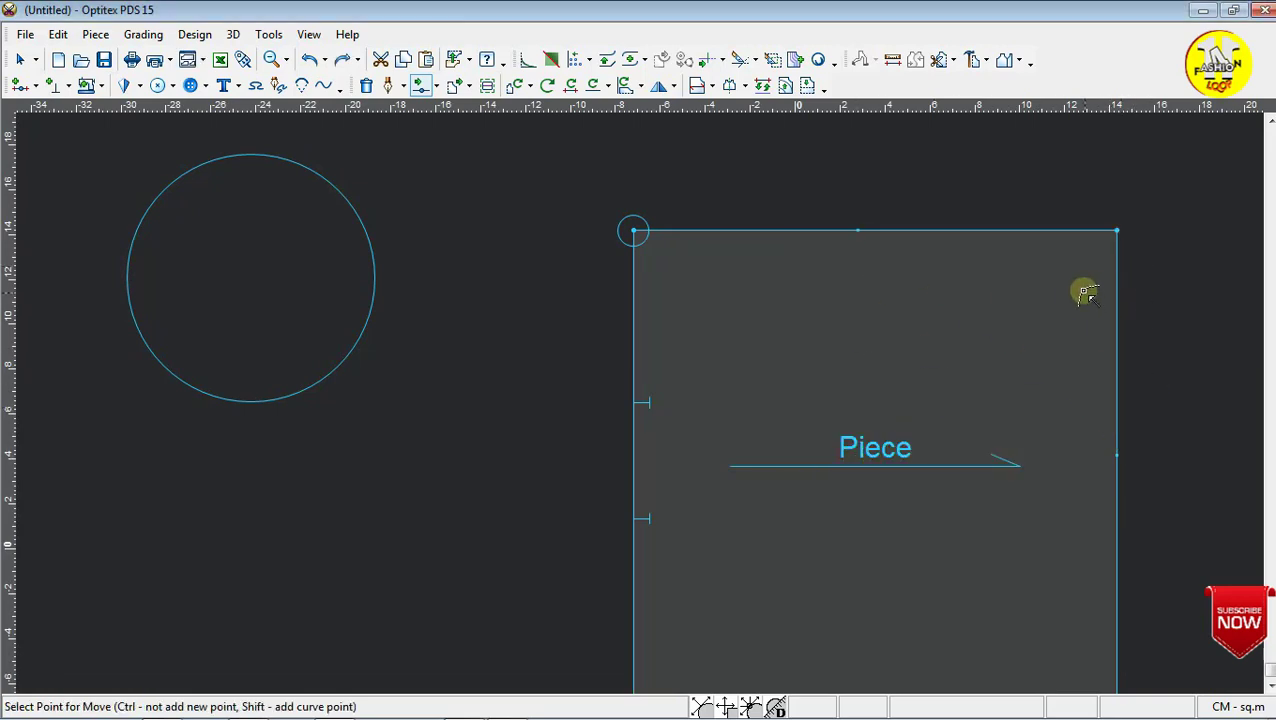
click(1117, 232)
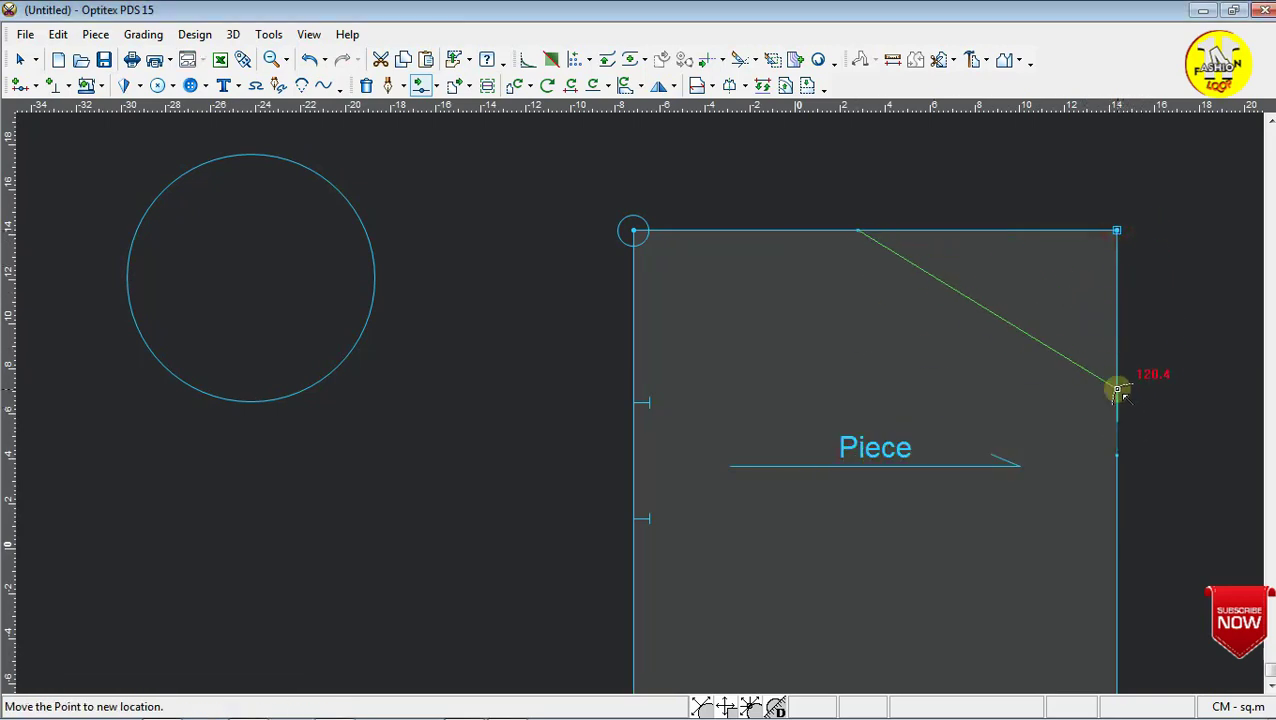
click(1117, 389)
click(878, 456)
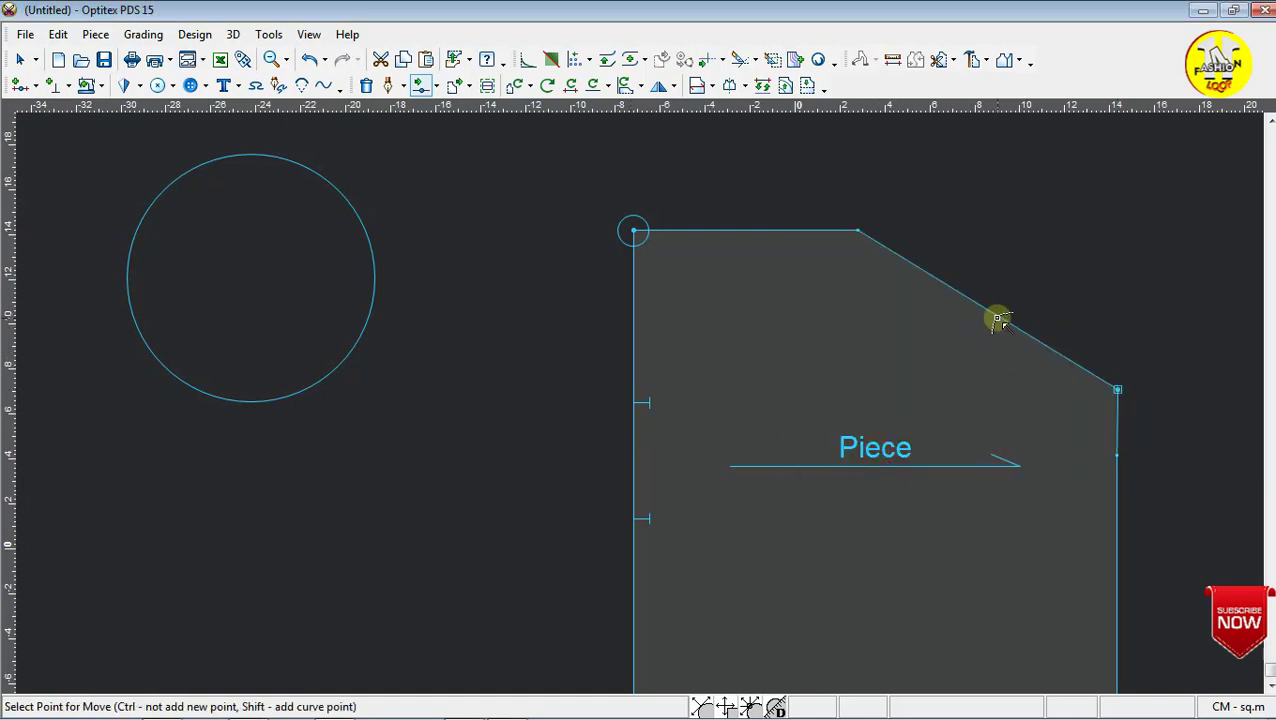
click(998, 320)
click(875, 362)
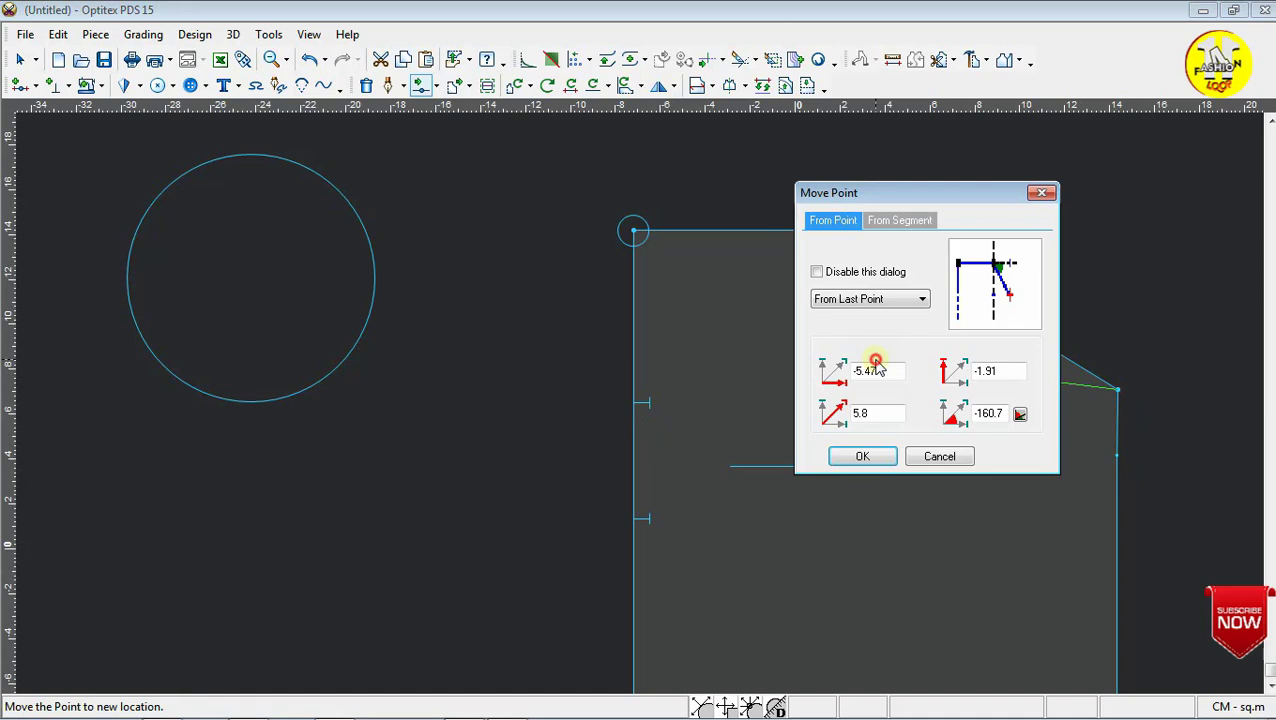
click(862, 456)
key(ctrl+z)
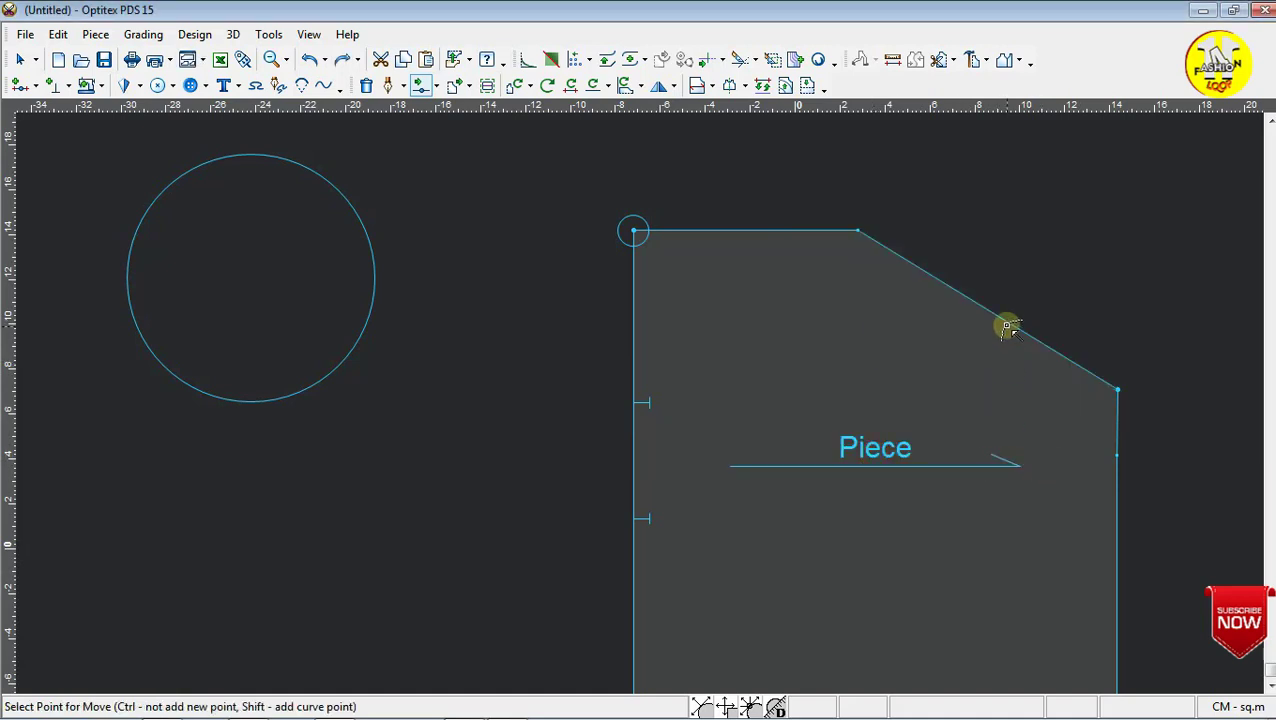
shift+click(1007, 327)
click(930, 387)
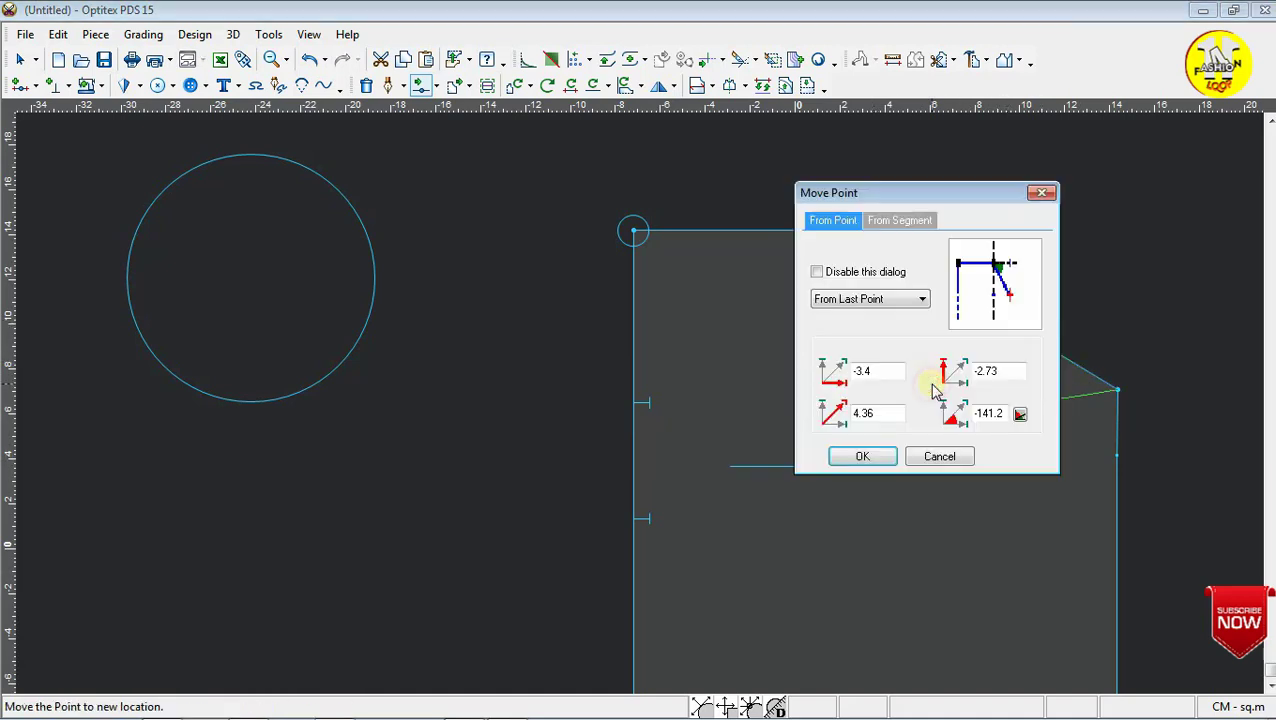
click(888, 464)
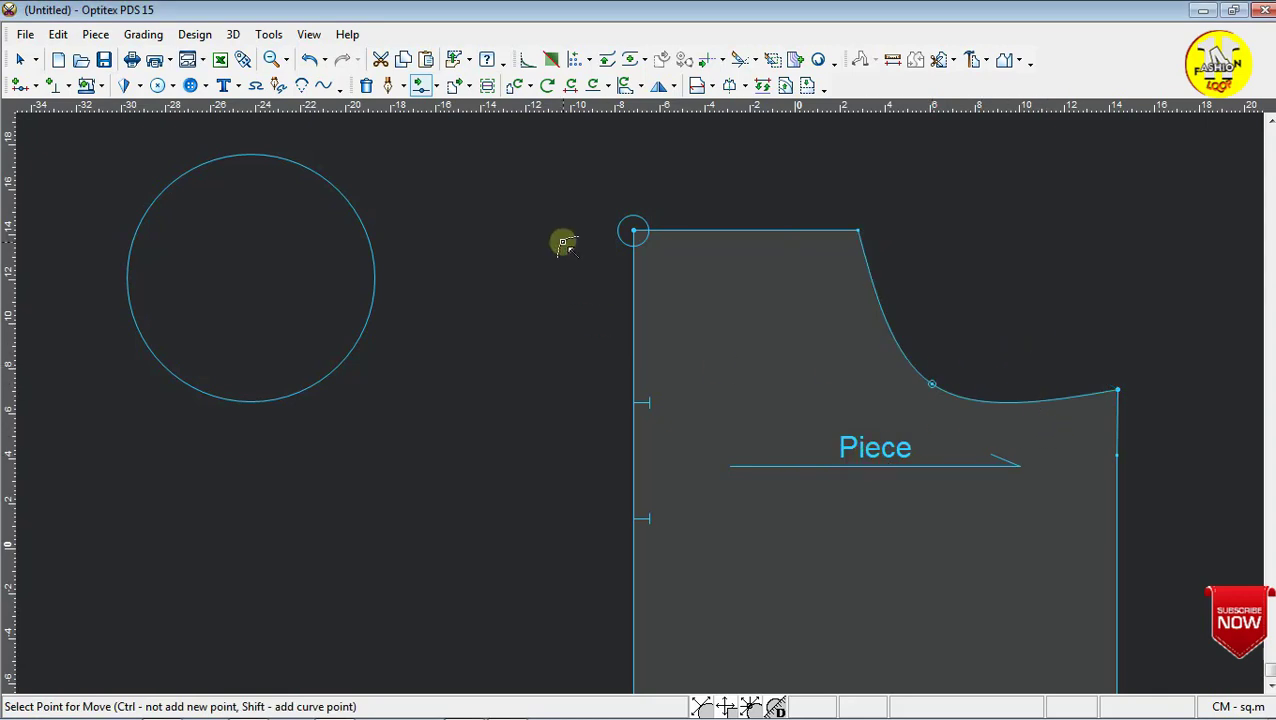
key(ctrl+z)
key(ctrl+z)
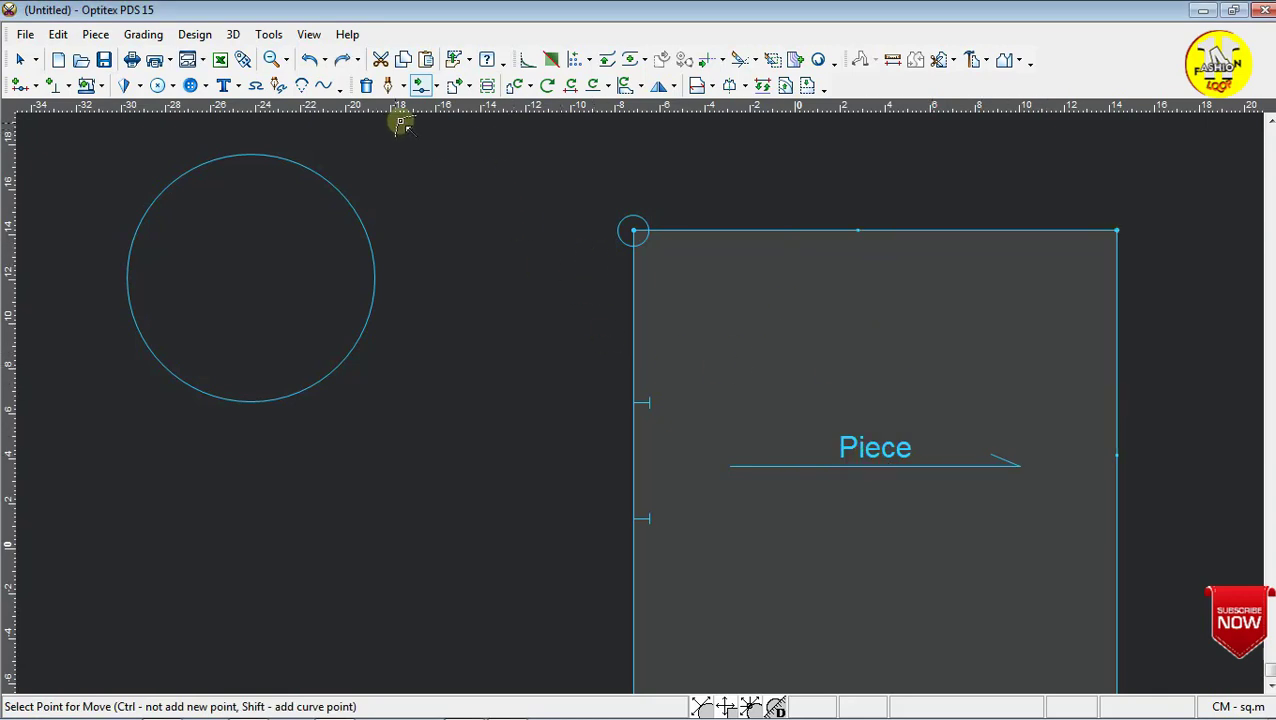
click(437, 86)
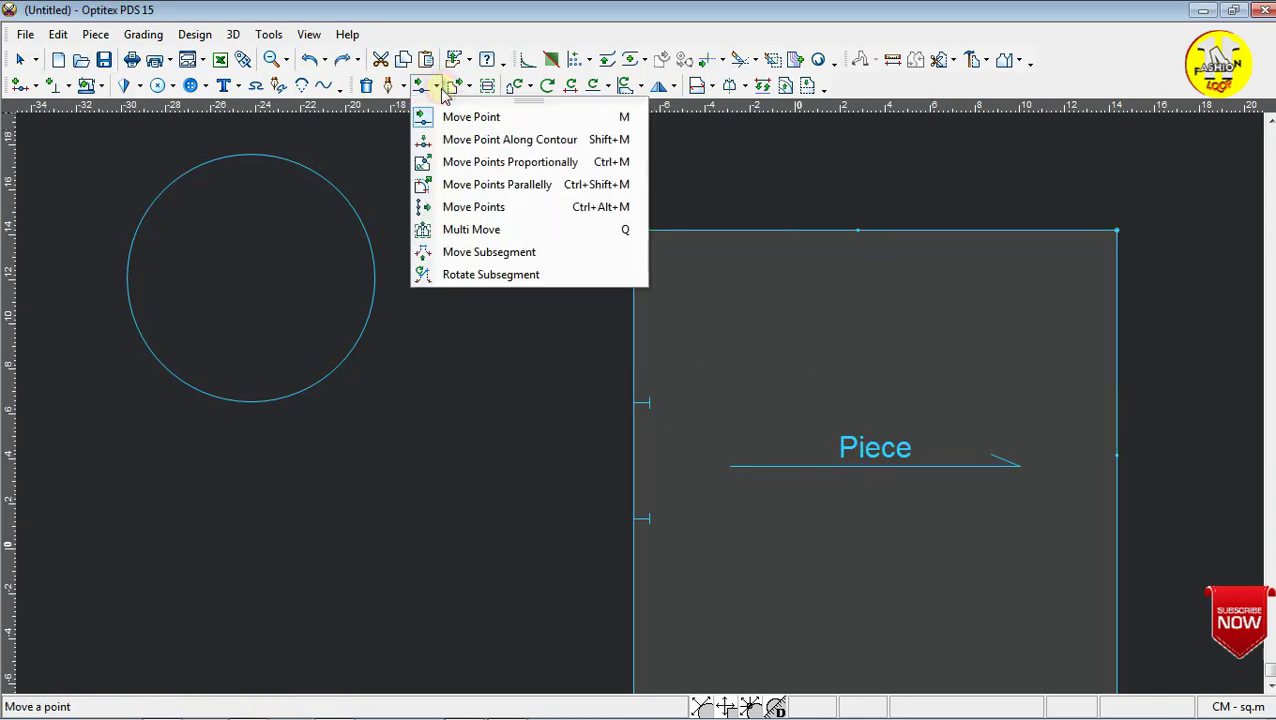
click(470, 232)
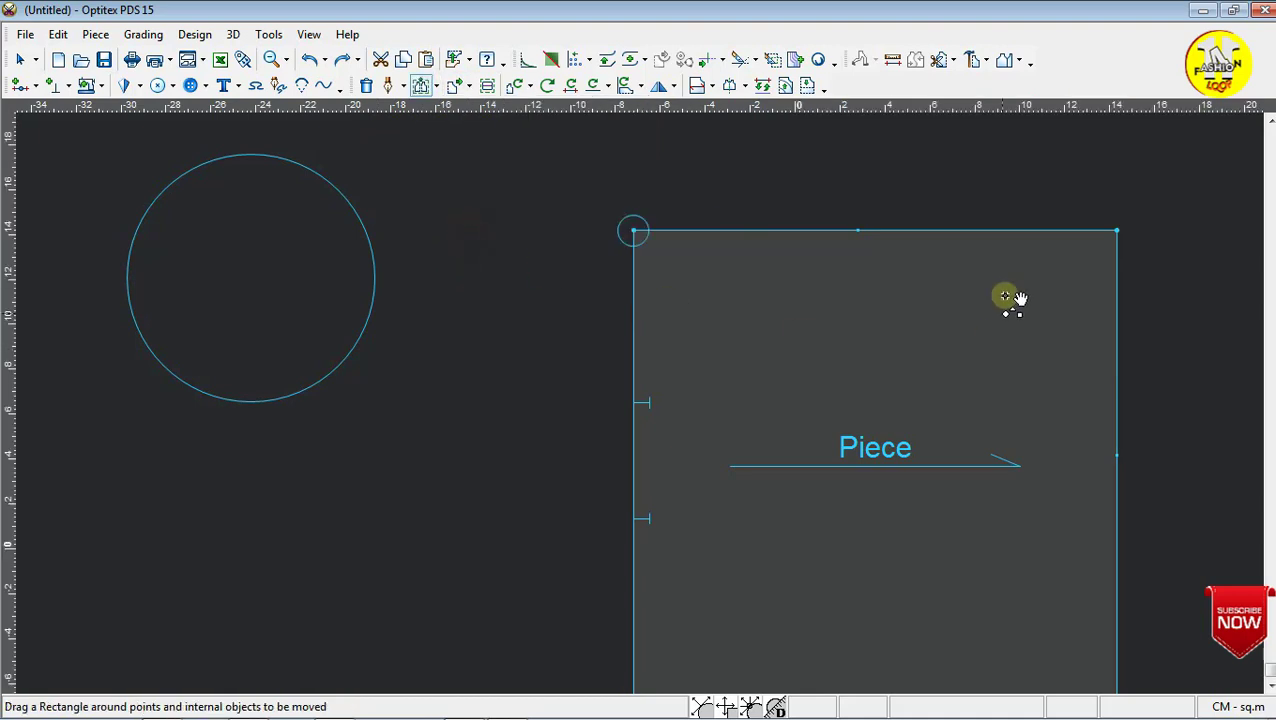
drag(768, 194, 1173, 279)
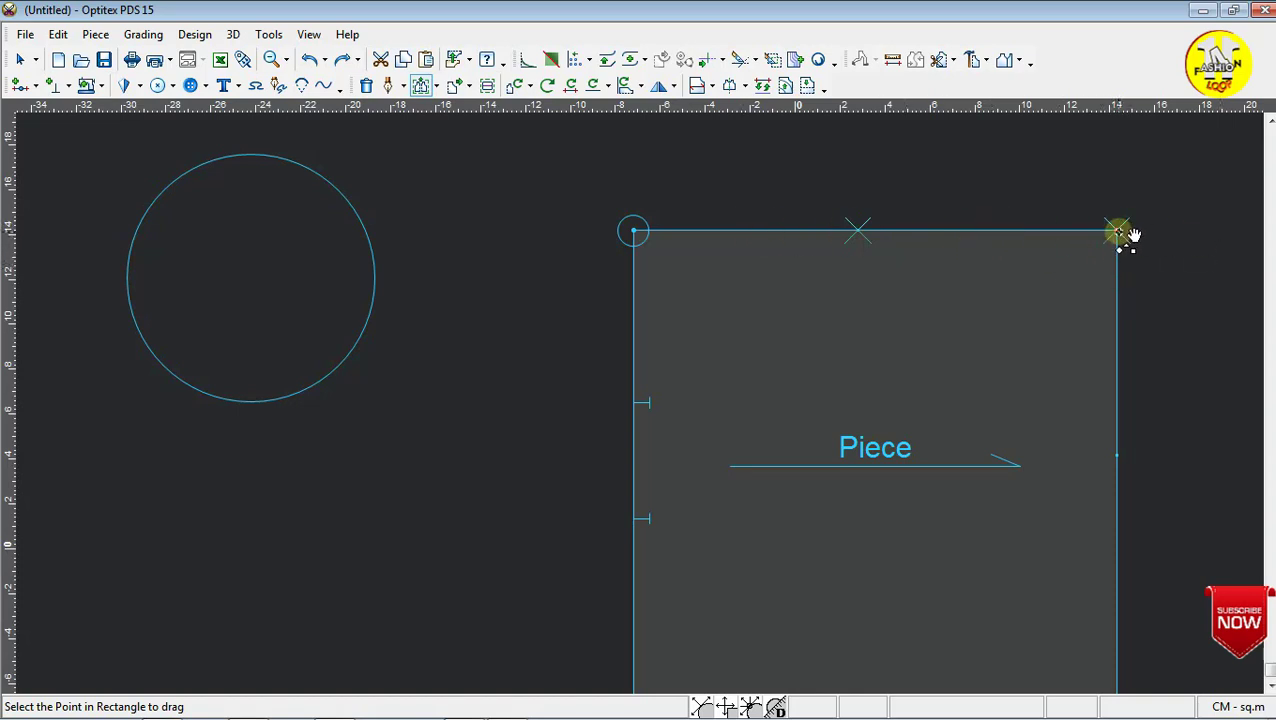
drag(1120, 233, 1125, 384)
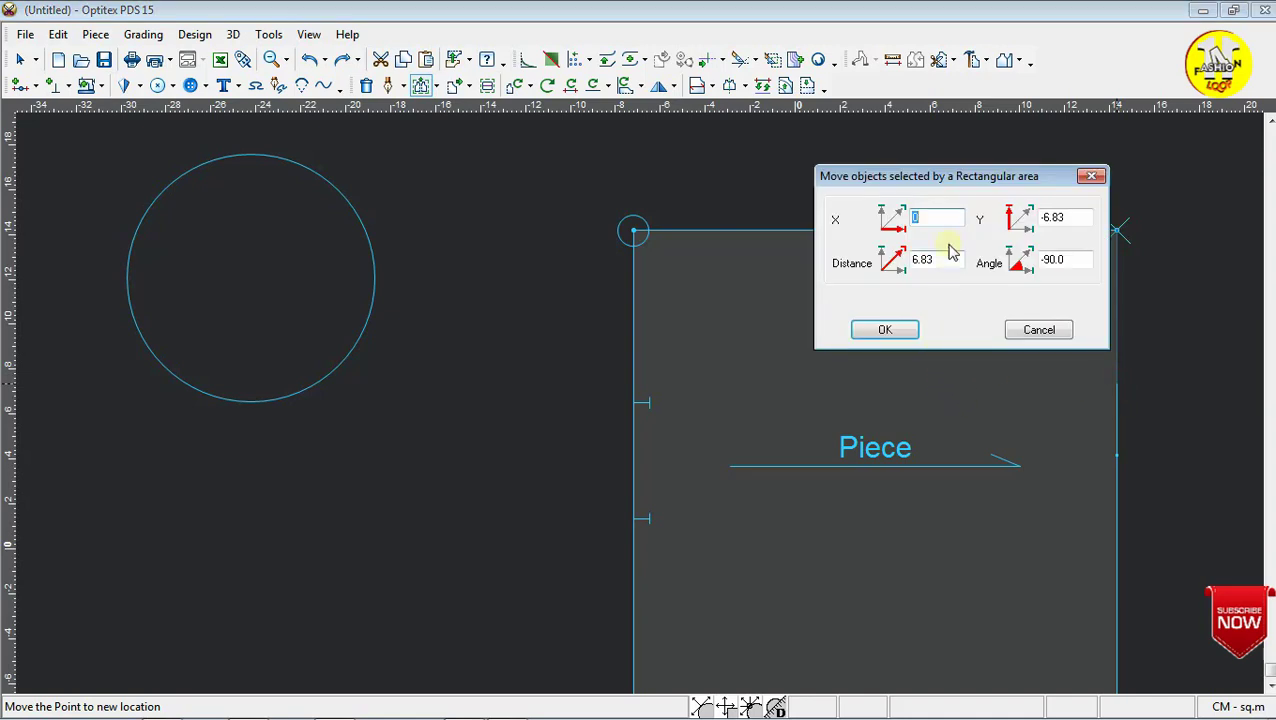
click(882, 331)
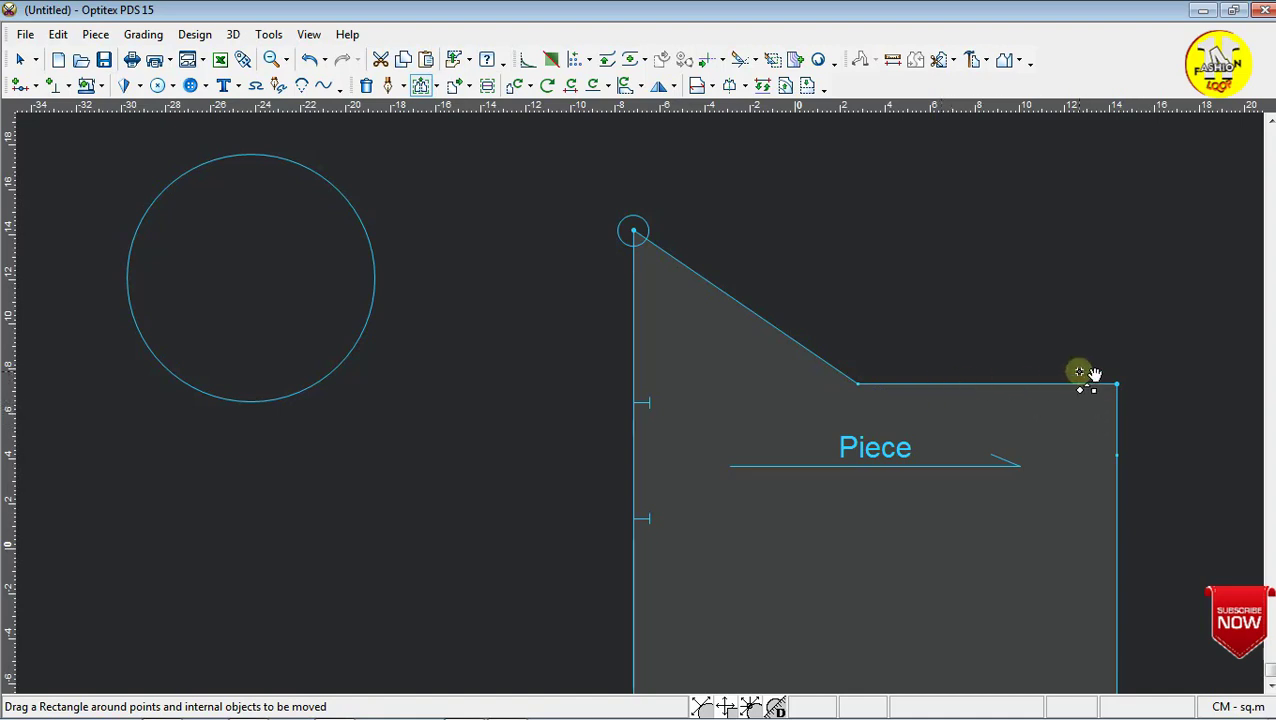
key(ctrl+z)
click(434, 86)
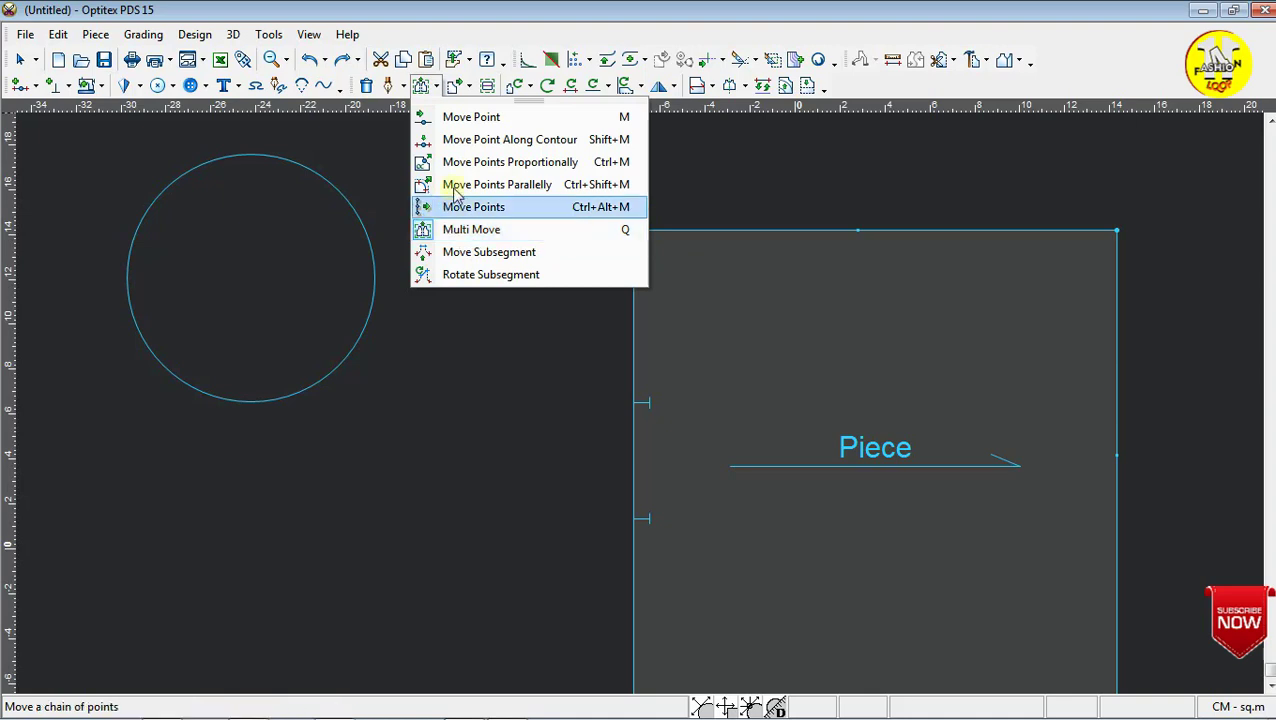
Move the top-right corner 8.59 along the contour to slant that edge.
click(478, 139)
click(1120, 233)
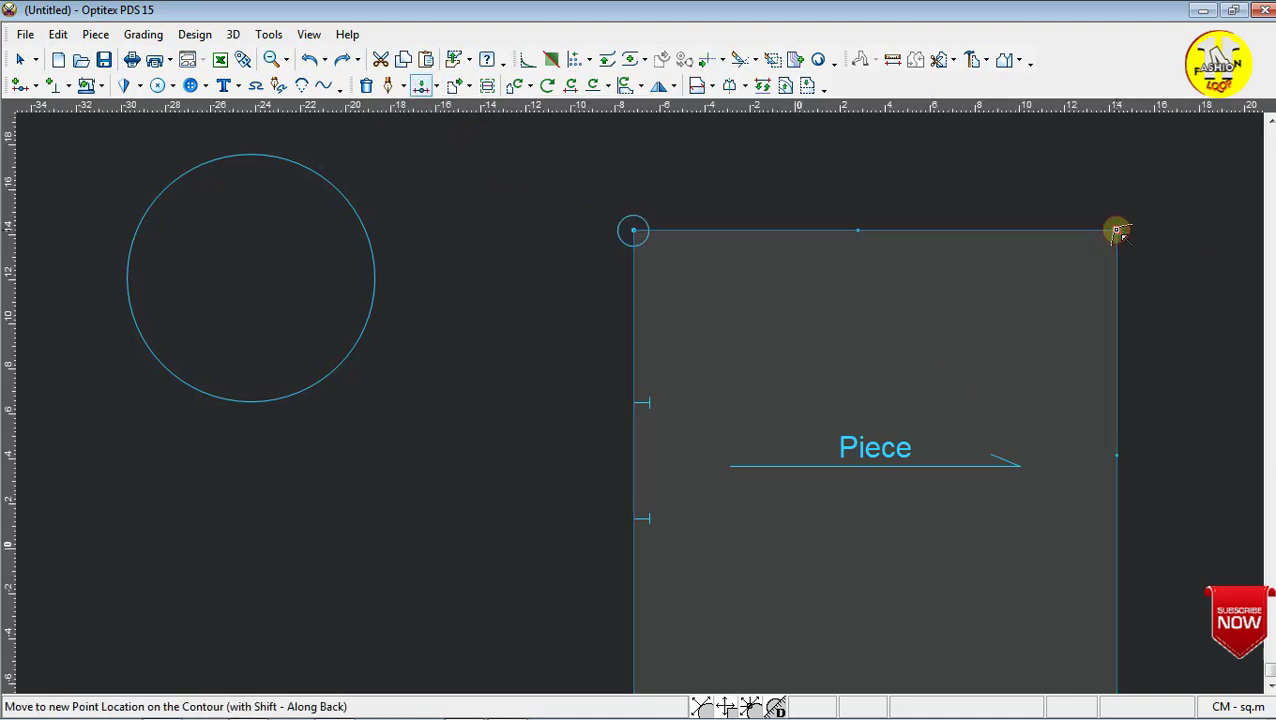
click(1114, 420)
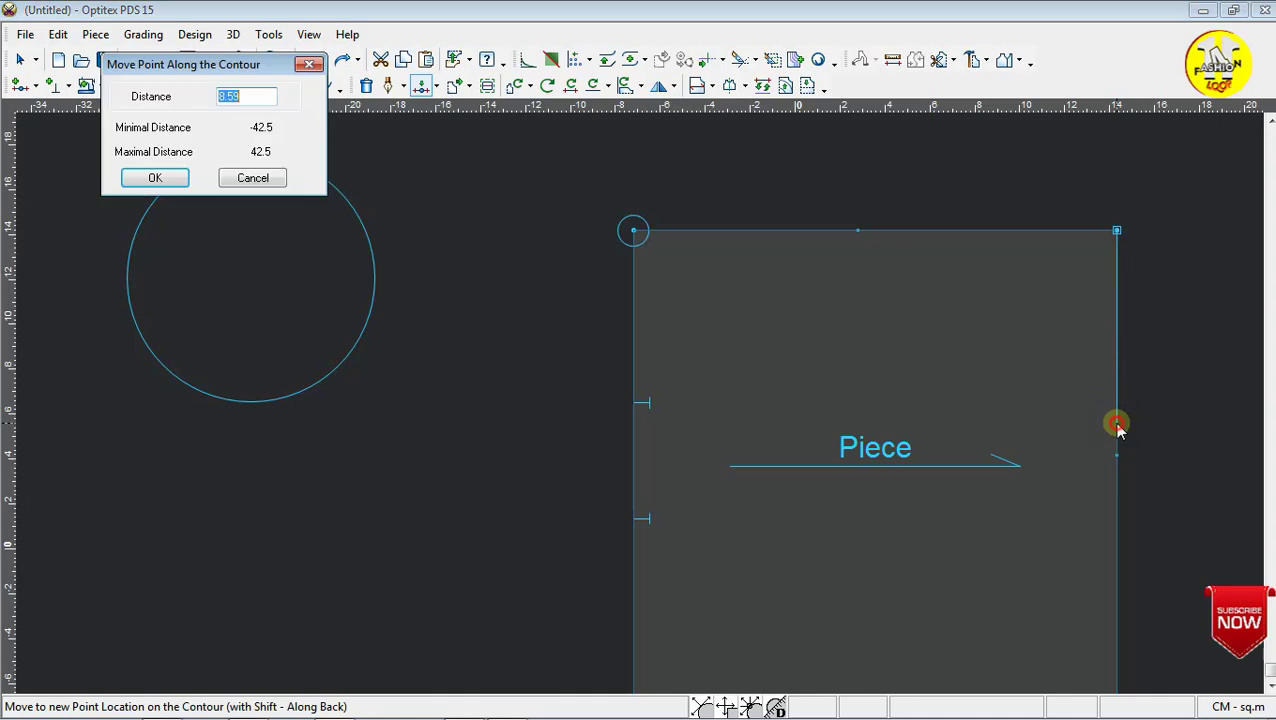
click(148, 180)
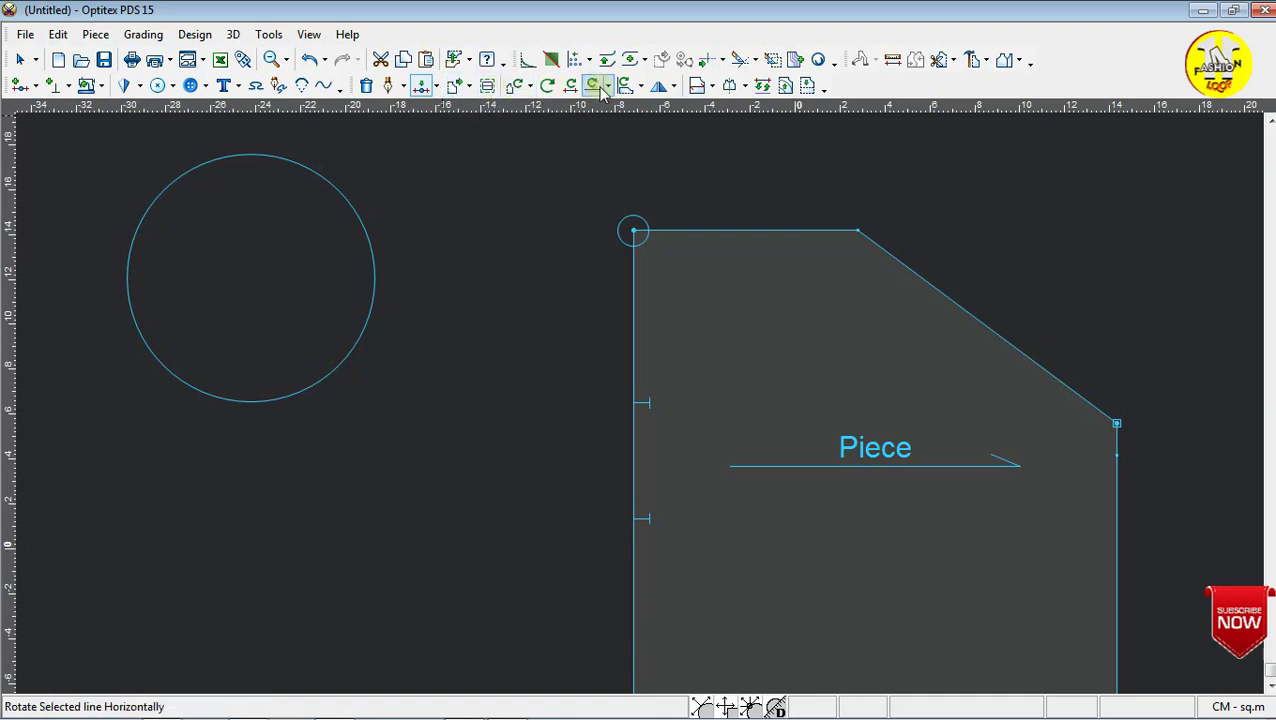
Flip the piece horizontally and back to its original orientation.
click(662, 87)
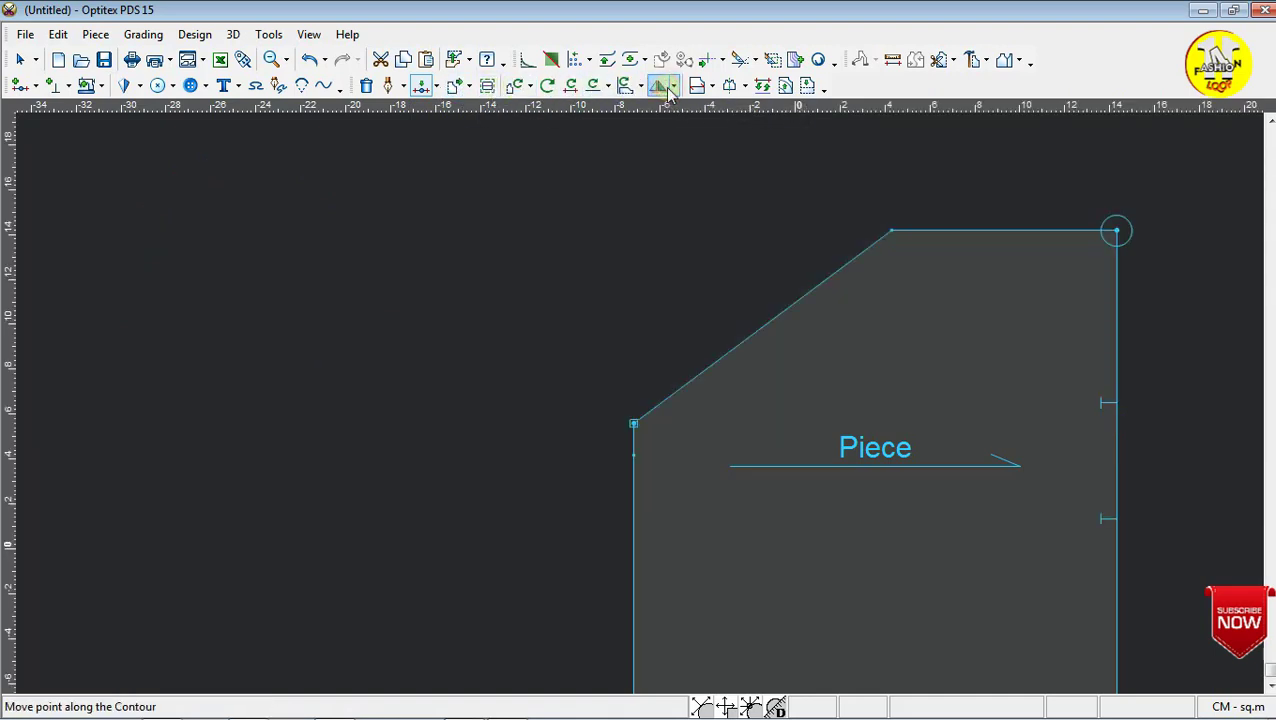
click(669, 88)
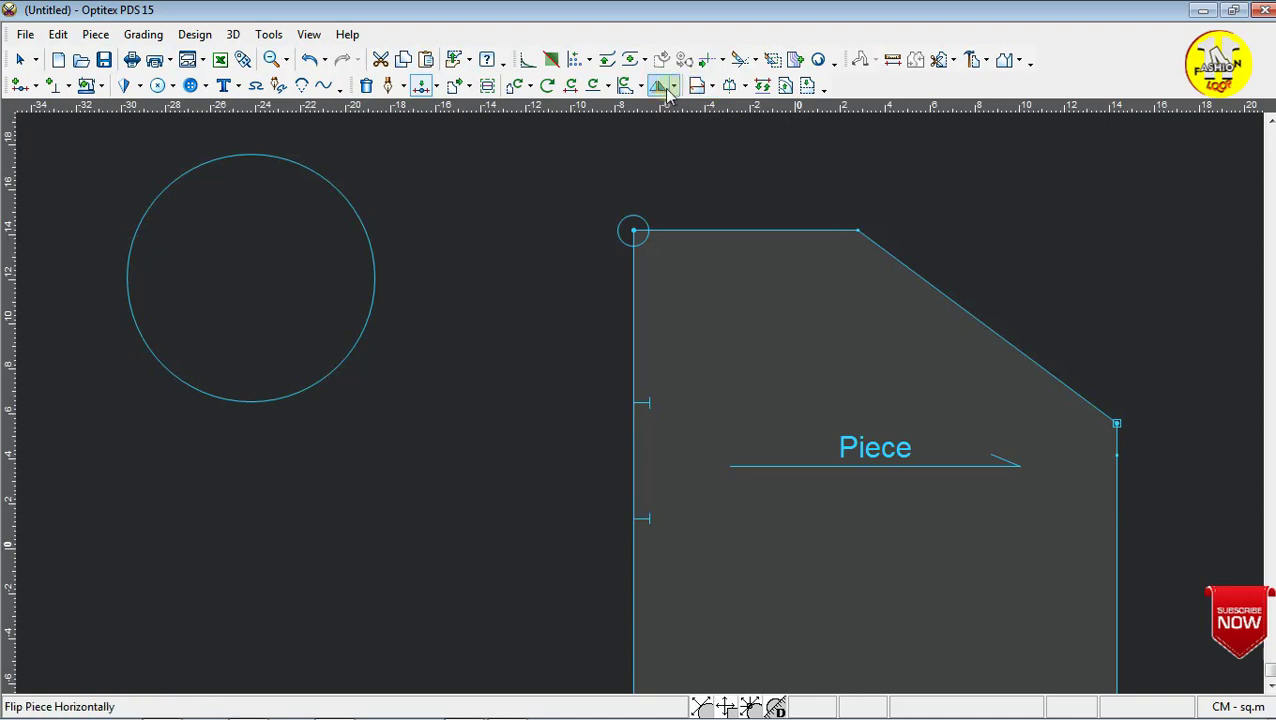
click(712, 86)
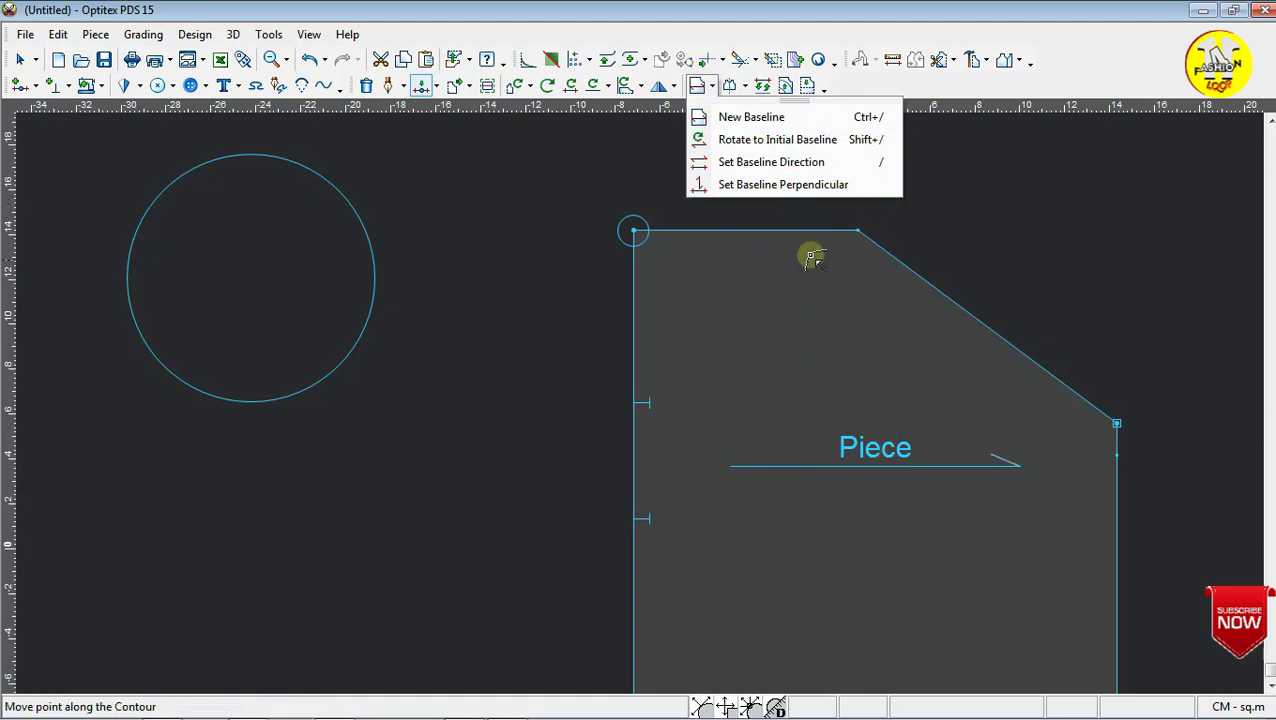
Try baseline points along the bottom and left edges to orient the grain line.
click(775, 164)
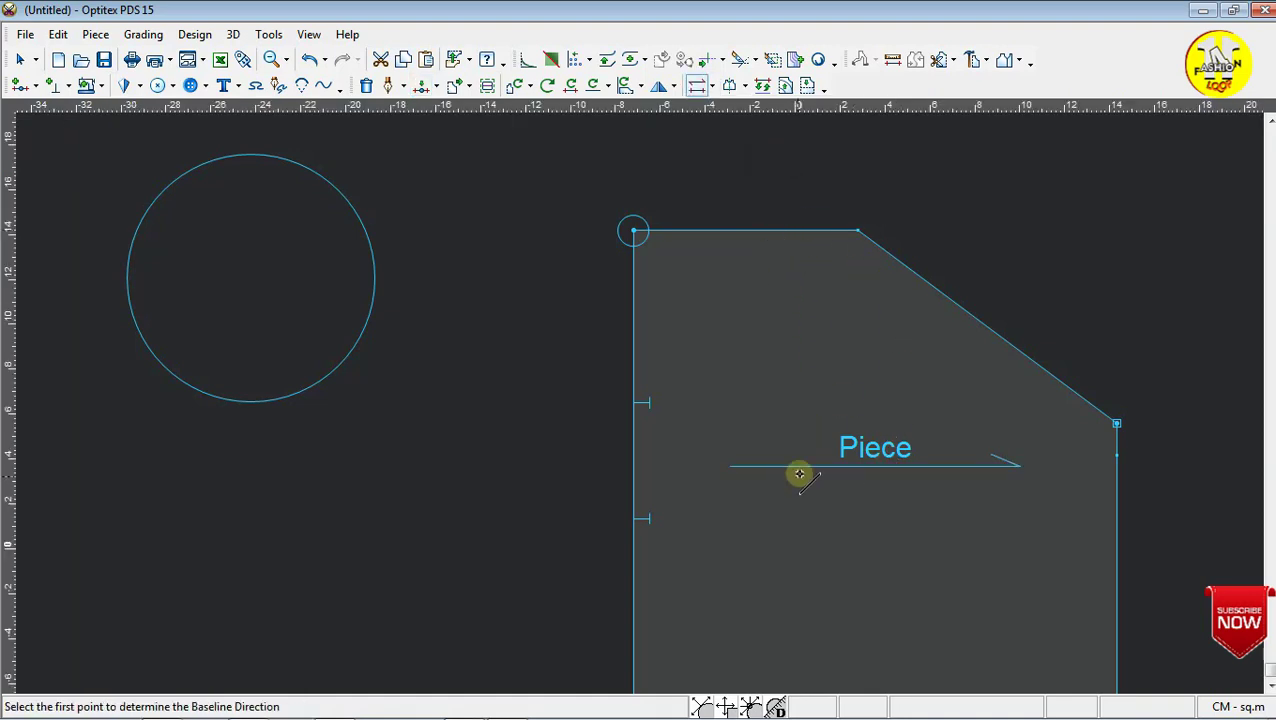
scroll(648, 398, down, 3)
scroll(648, 398, up, 1)
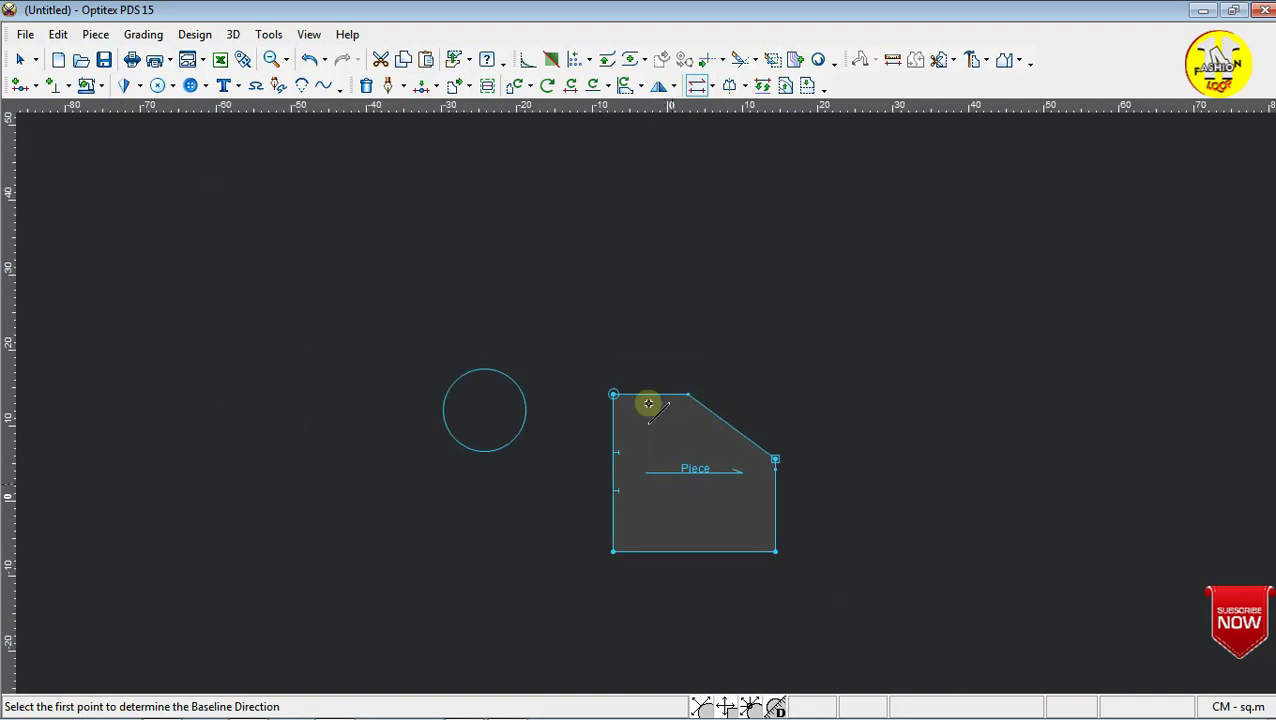
scroll(649, 403, up, 1)
scroll(652, 404, up, 1)
click(872, 558)
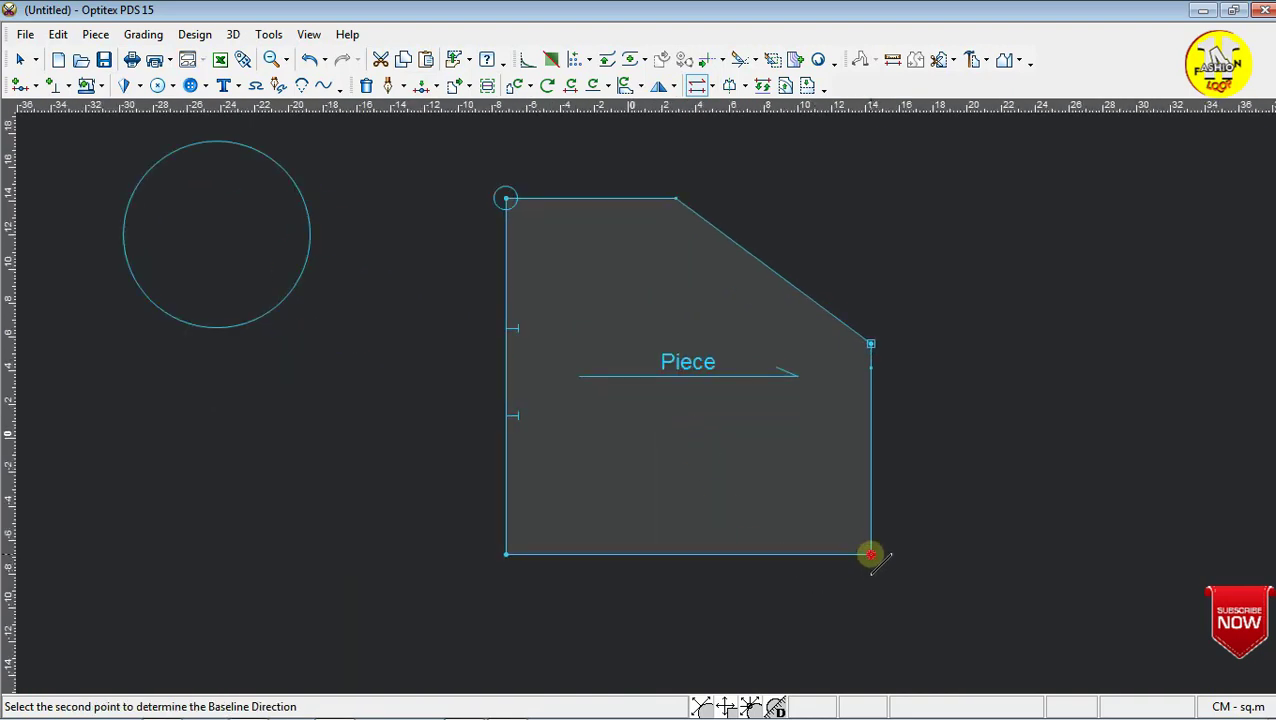
click(502, 555)
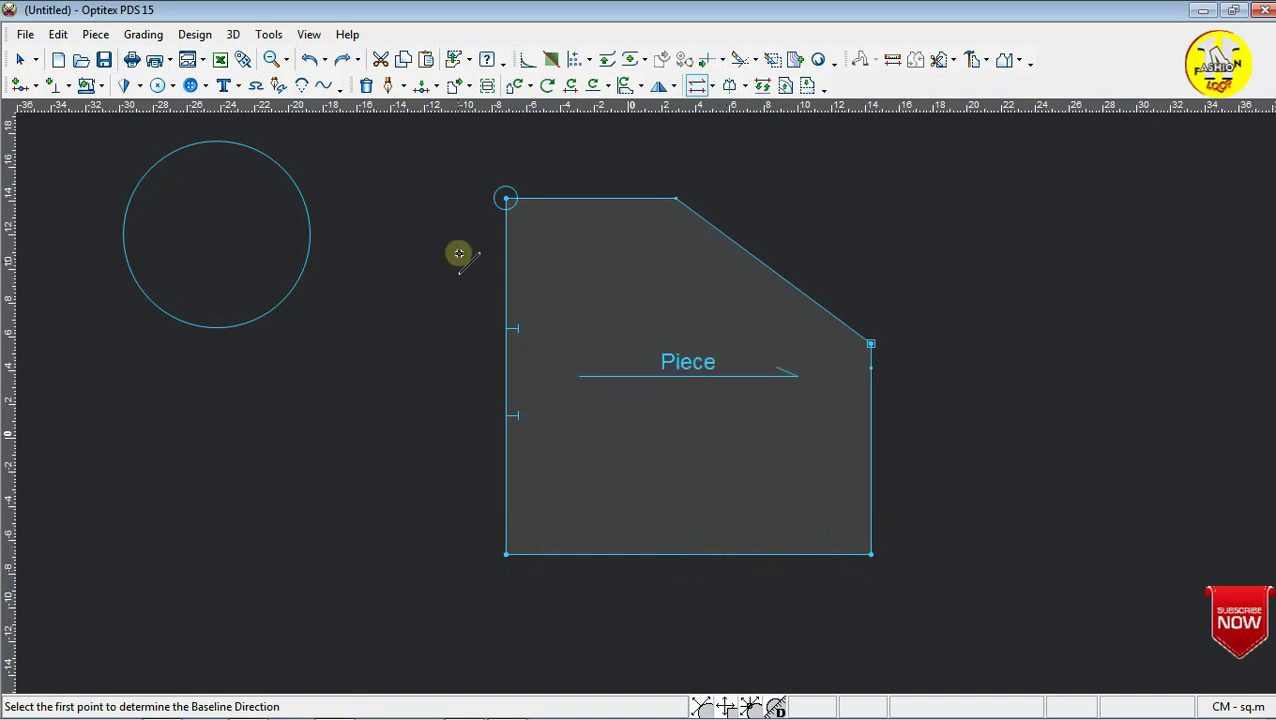
click(507, 199)
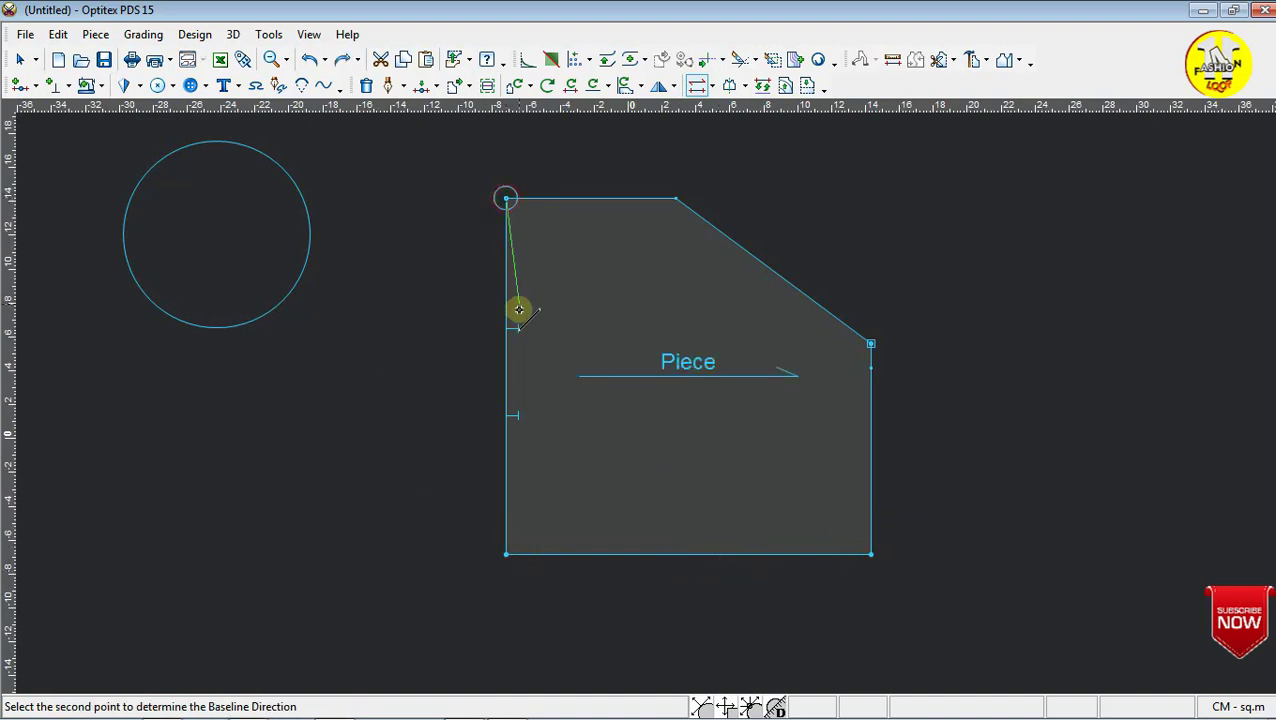
click(506, 555)
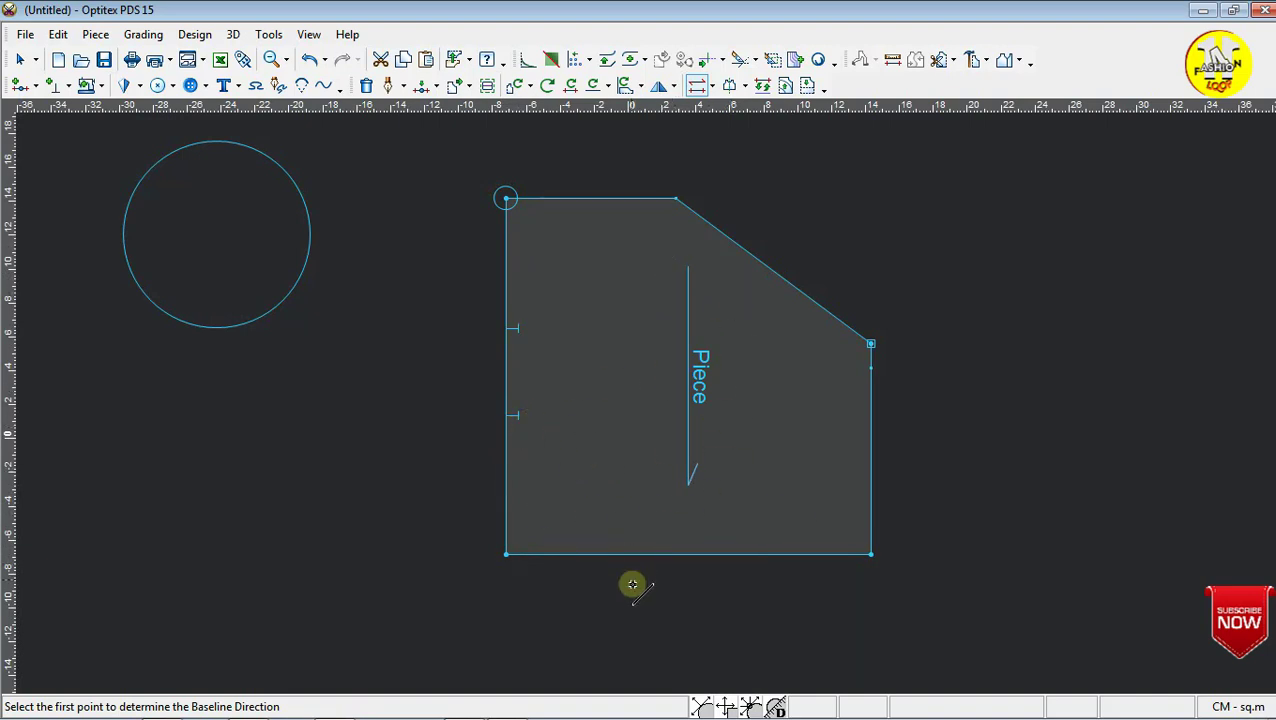
Reset the baseline from the top-left to the bottom-left corner, making the grain line vertical.
click(874, 557)
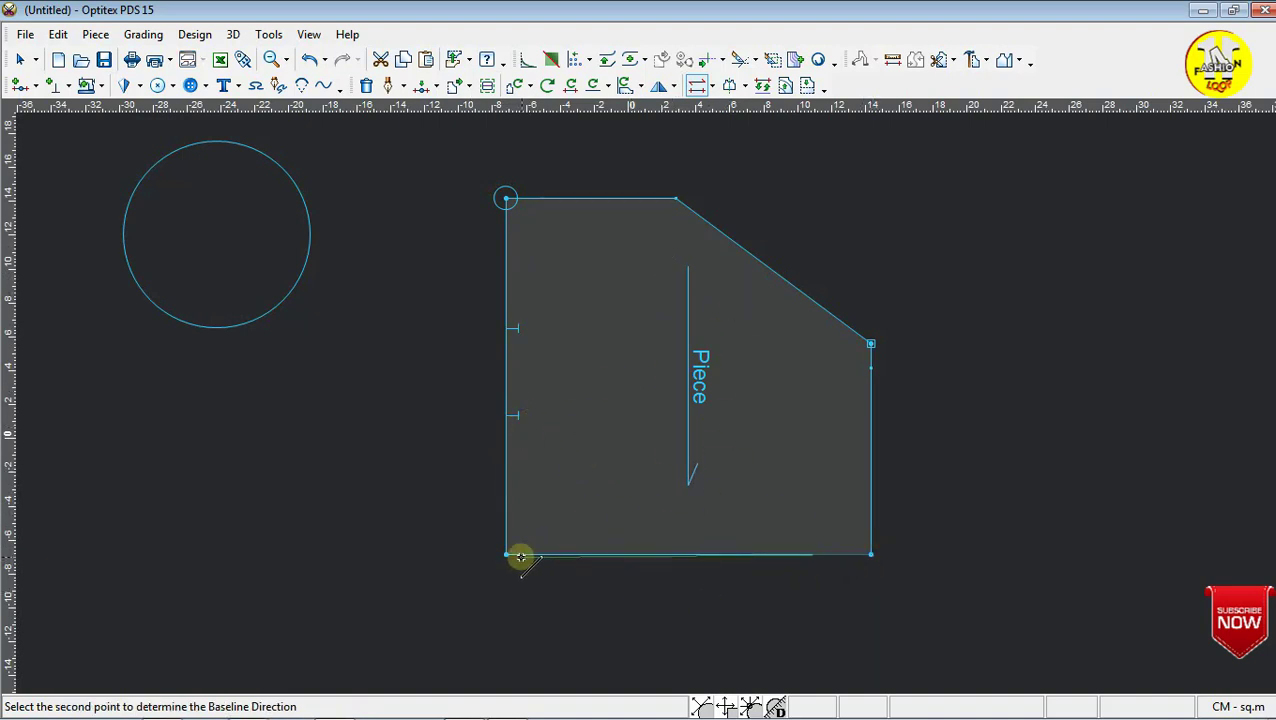
click(506, 555)
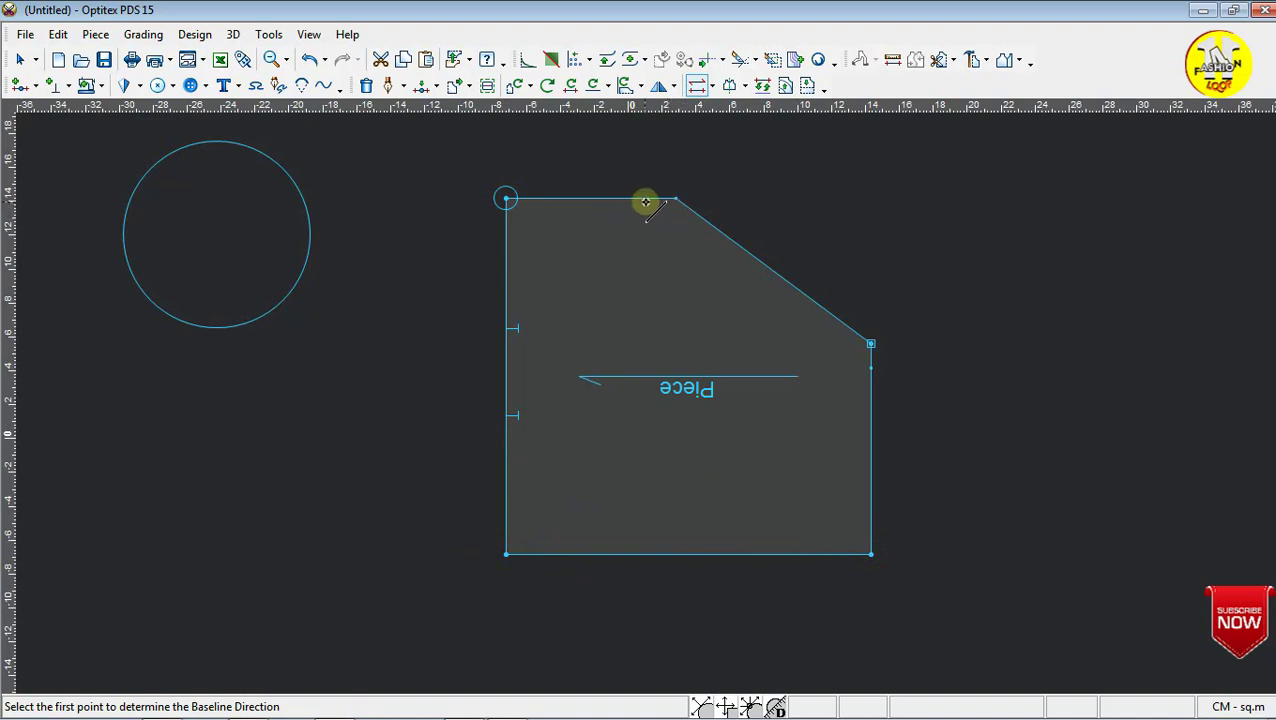
click(676, 199)
click(506, 199)
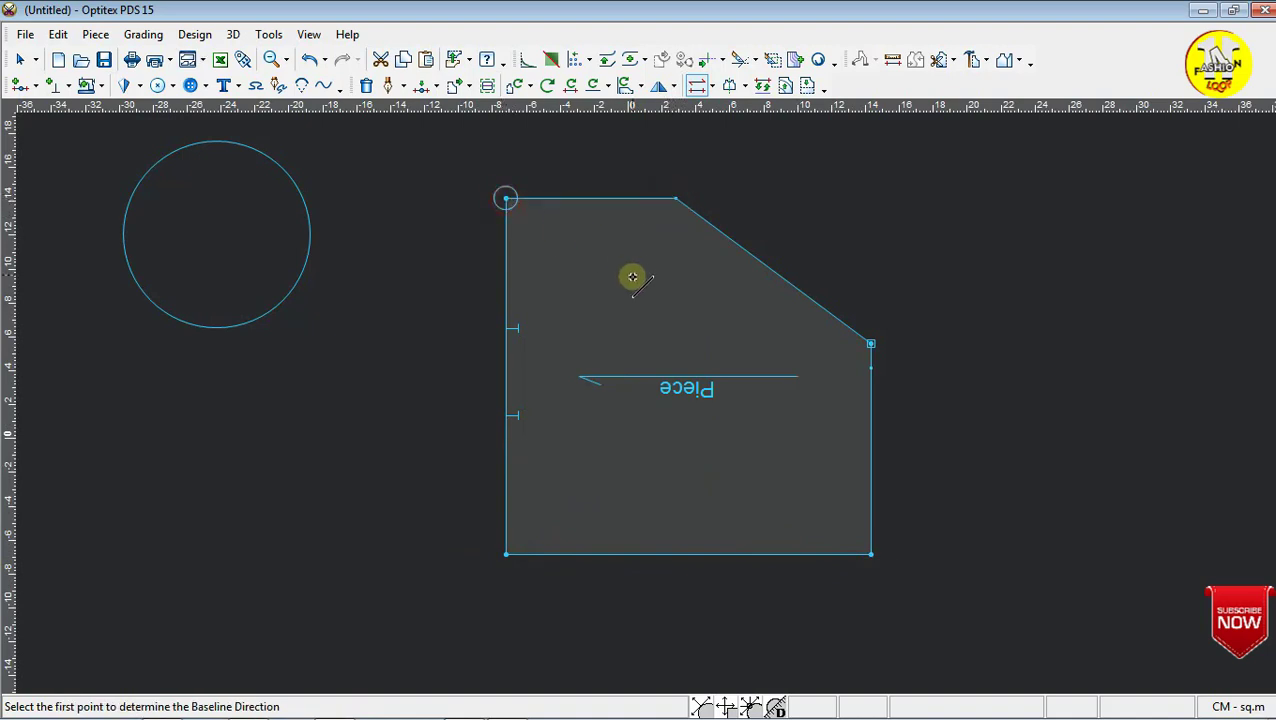
click(680, 197)
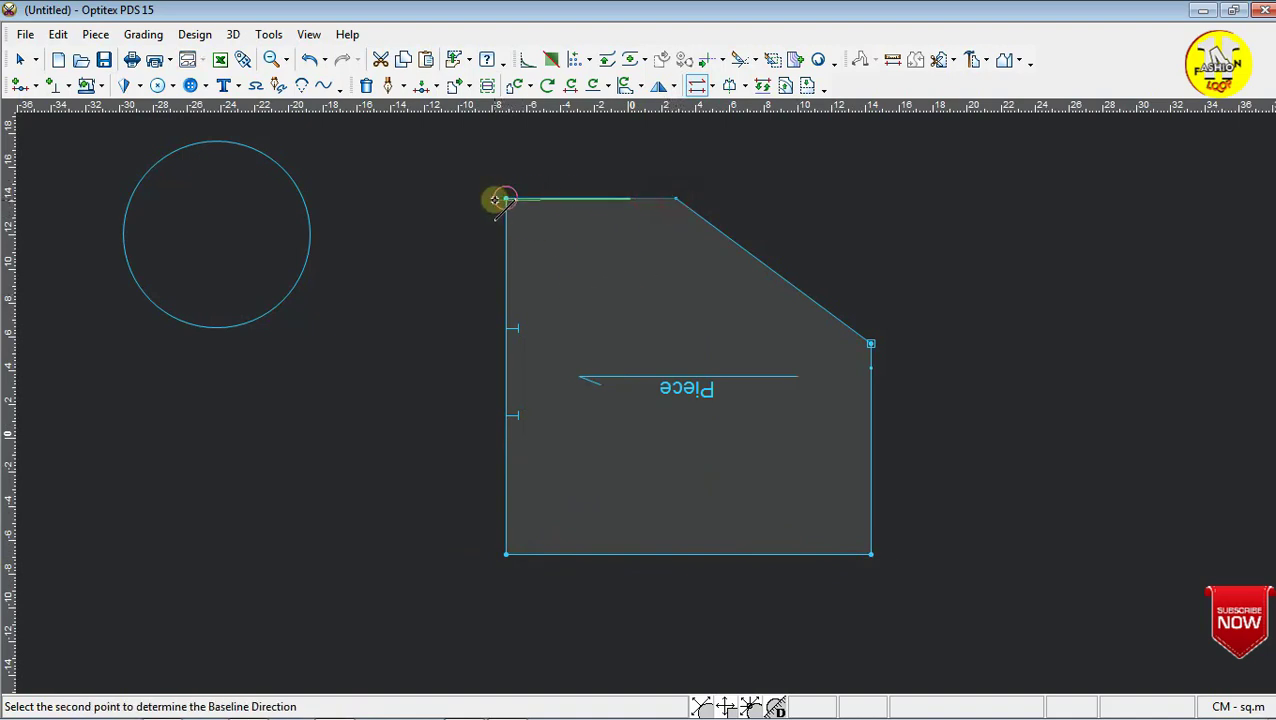
click(506, 199)
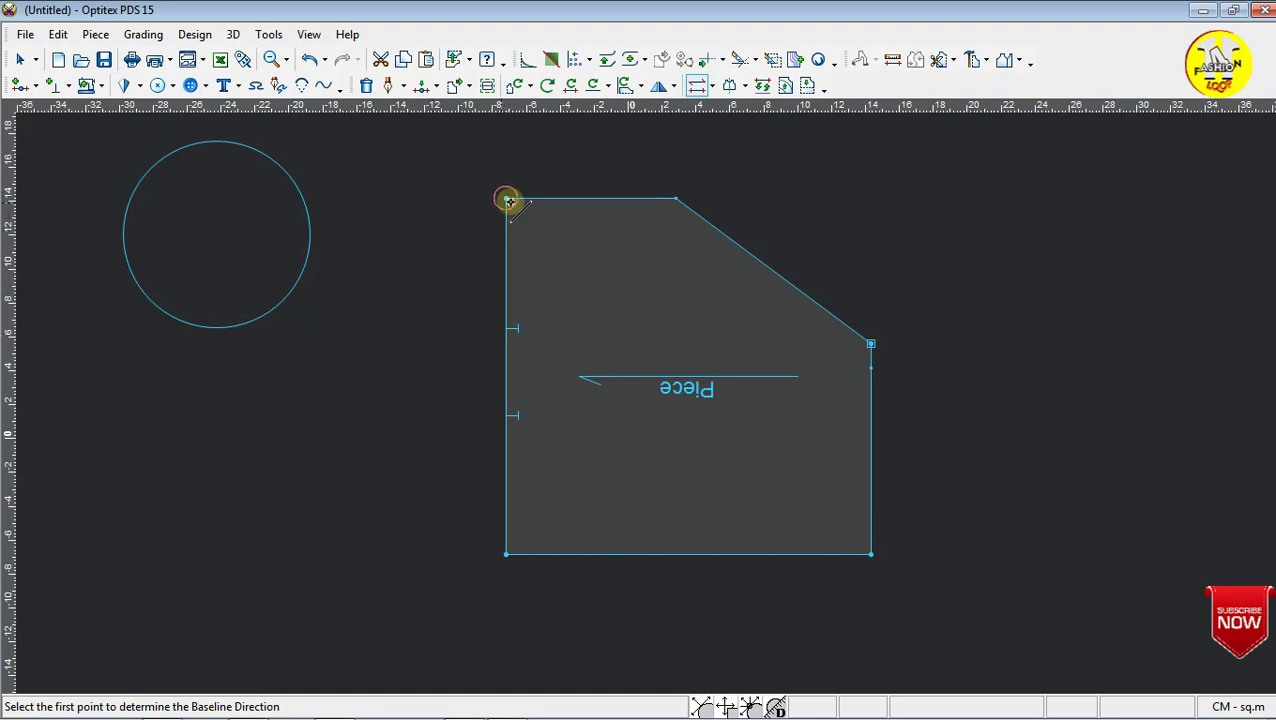
click(507, 199)
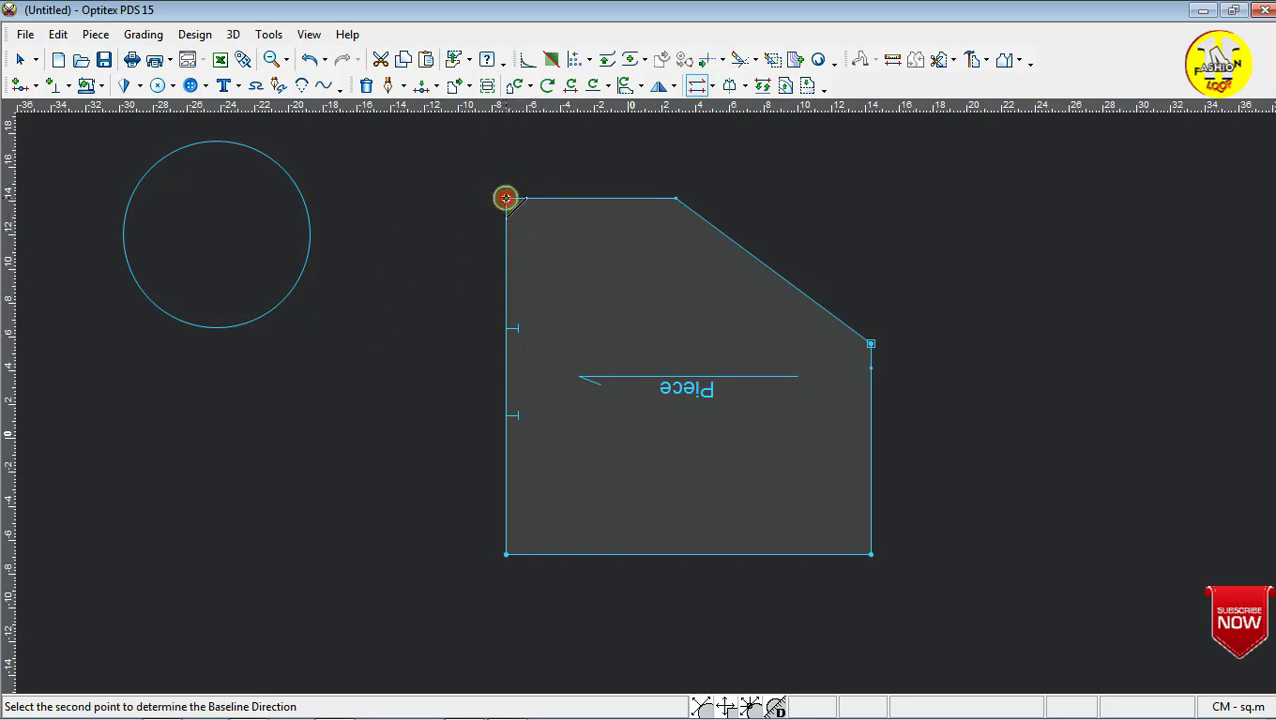
click(509, 555)
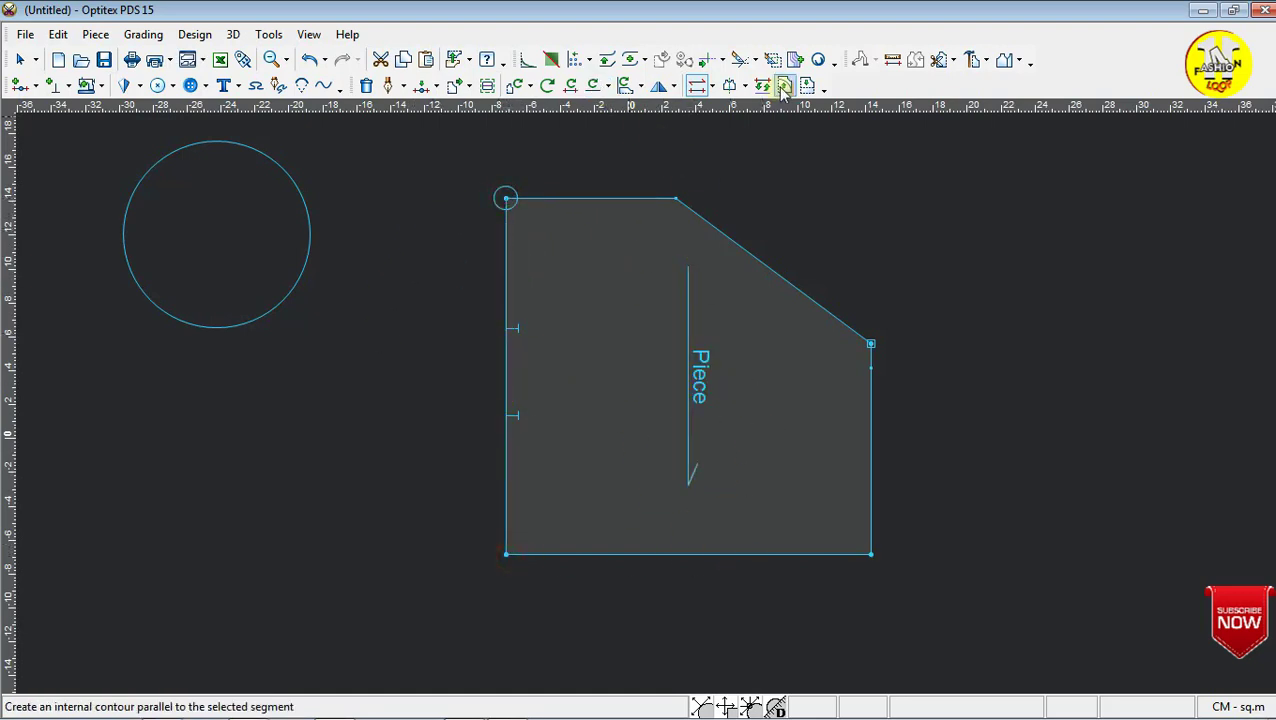
Set a half-piece line from the top-left to the bottom-left corner, mirroring the piece symmetrically.
click(745, 86)
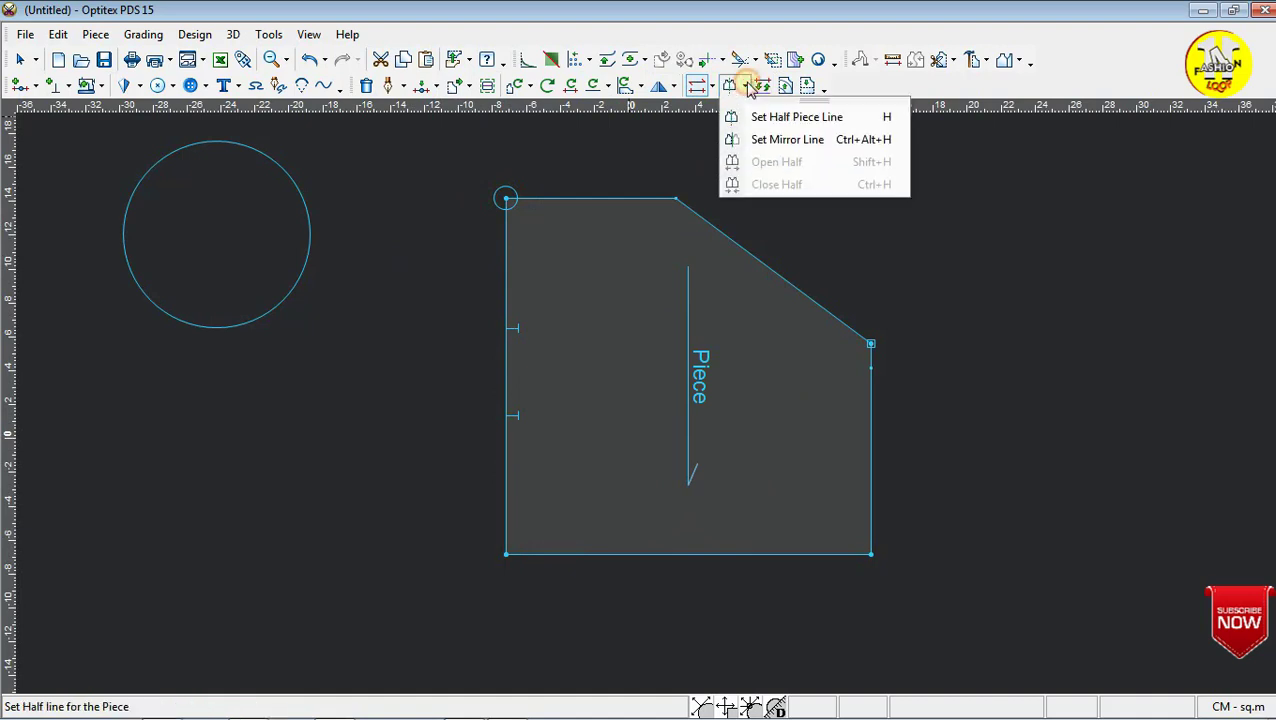
click(821, 117)
click(505, 198)
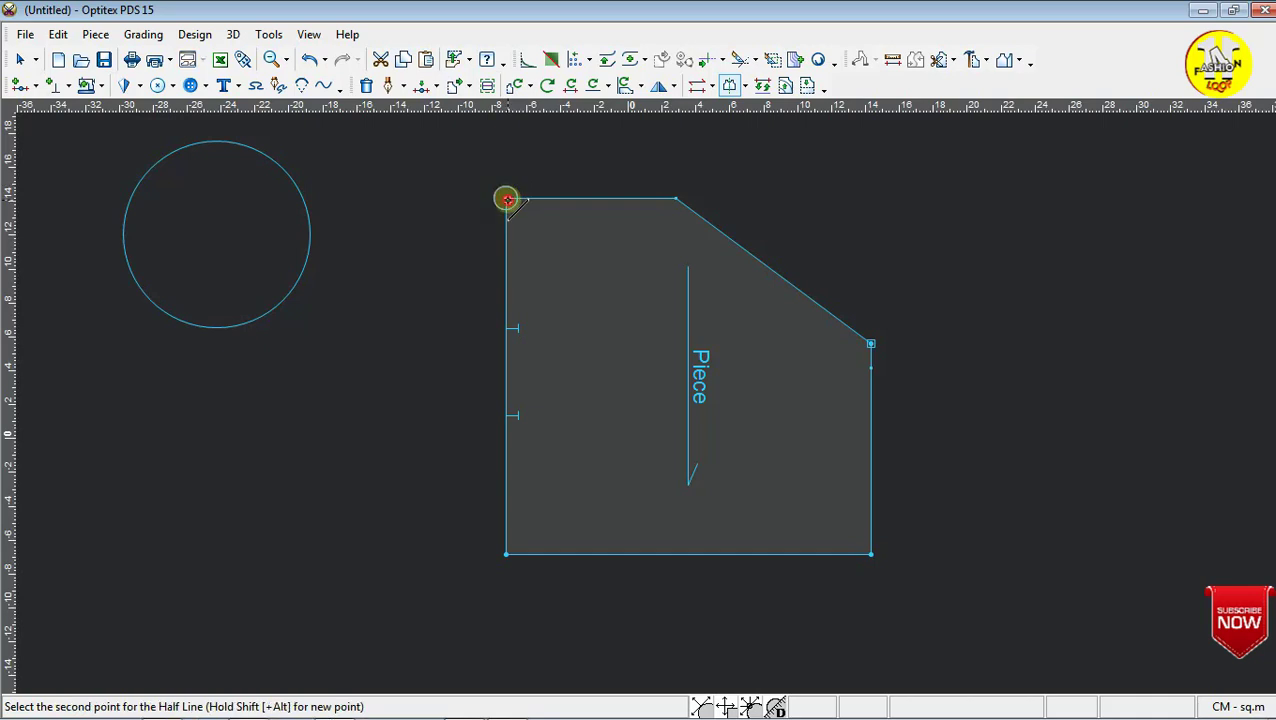
click(507, 556)
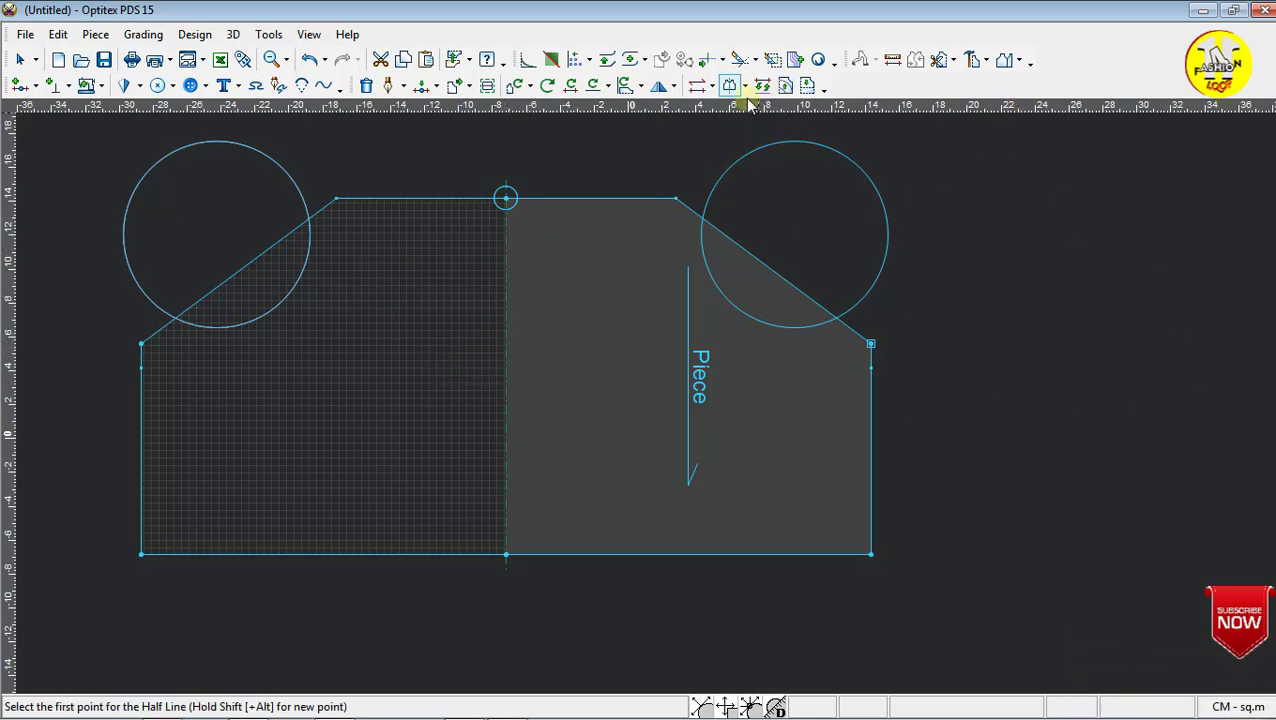
click(785, 88)
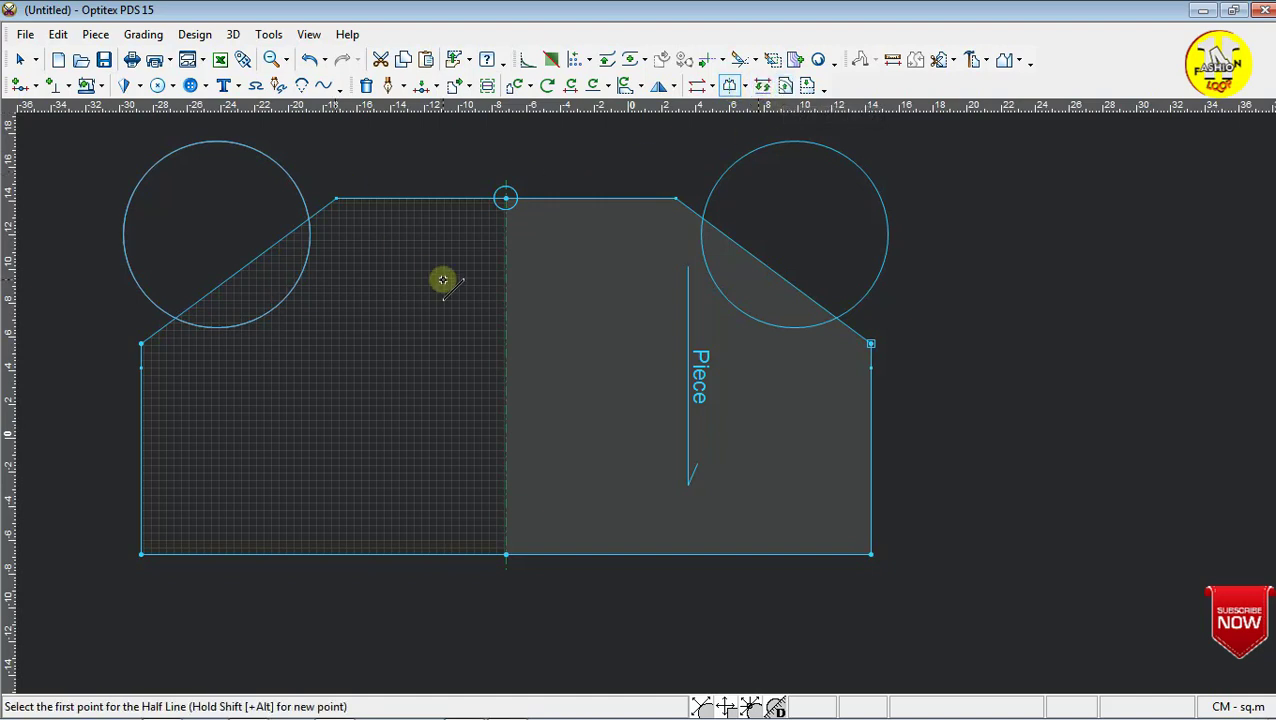
scroll(442, 280, down, 3)
scroll(648, 406, up, 1)
scroll(648, 406, up, 1)
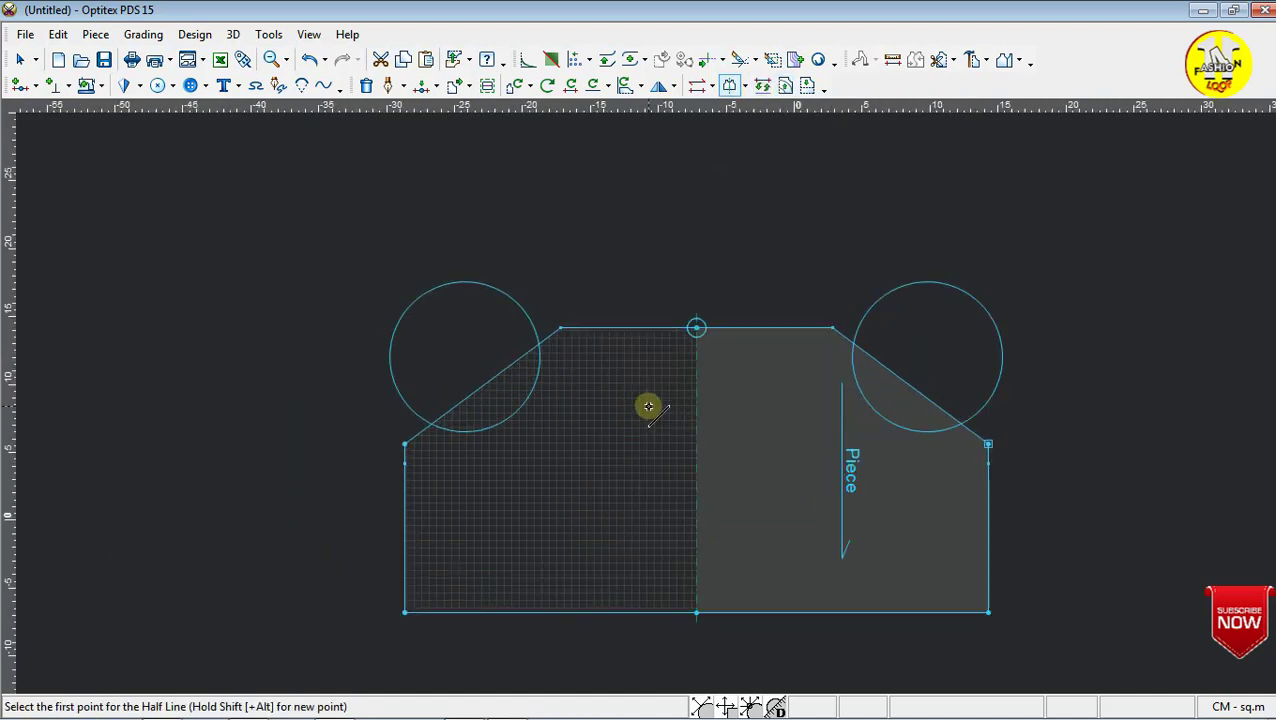